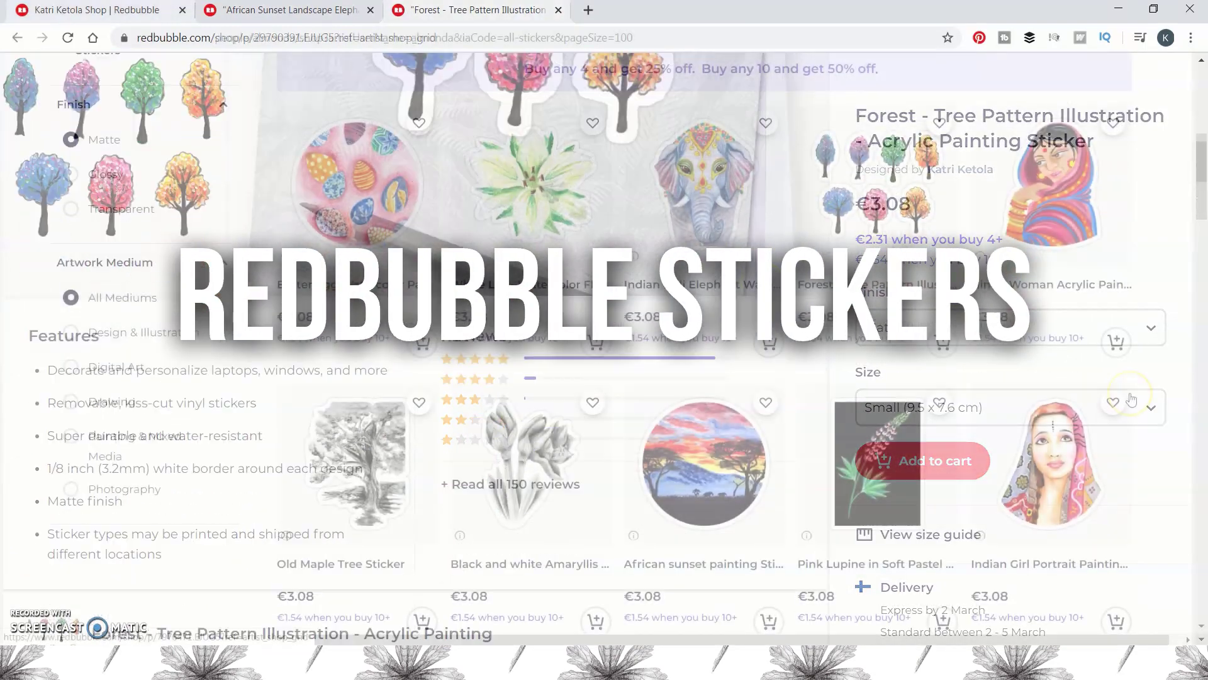
Step: Scroll down through the Redbubble shop's sticker results to reach page 2
scroll(1131, 398, down, 1)
scroll(1132, 398, down, 3)
scroll(1145, 400, down, 3)
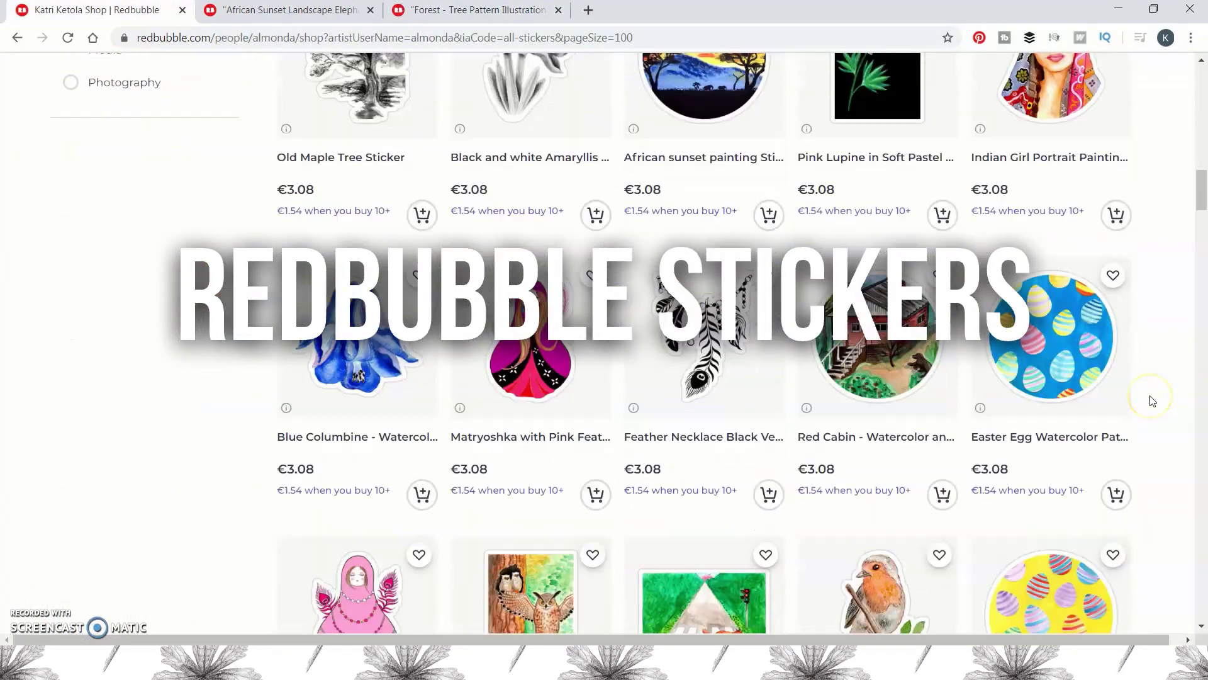
scroll(1152, 401, down, 2)
scroll(1153, 401, down, 5)
scroll(1152, 401, down, 5)
scroll(1152, 401, down, 1)
scroll(1152, 401, down, 2)
scroll(1152, 401, down, 3)
scroll(1152, 401, down, 2)
scroll(1152, 401, down, 1)
scroll(1150, 400, down, 4)
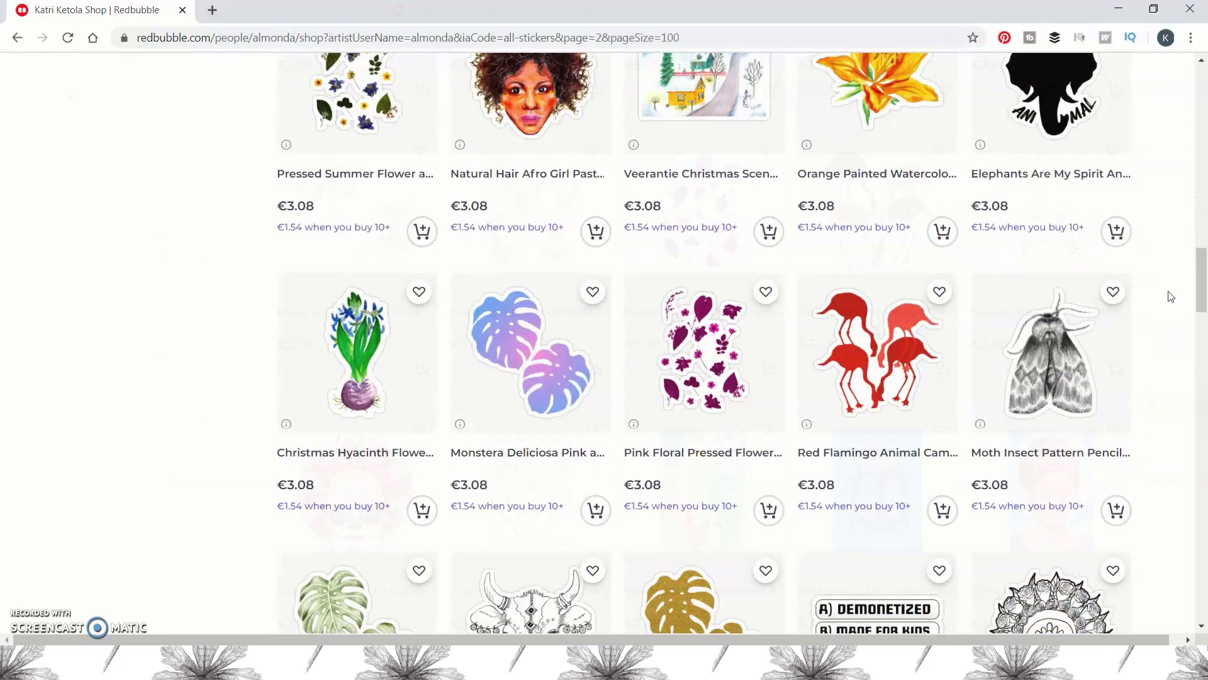
scroll(1170, 297, down, 2)
scroll(1170, 296, down, 1)
scroll(1171, 296, down, 1)
scroll(1170, 296, down, 1)
scroll(1170, 297, down, 1)
scroll(1170, 296, down, 1)
scroll(1171, 297, down, 1)
scroll(1171, 296, down, 4)
scroll(1171, 297, down, 2)
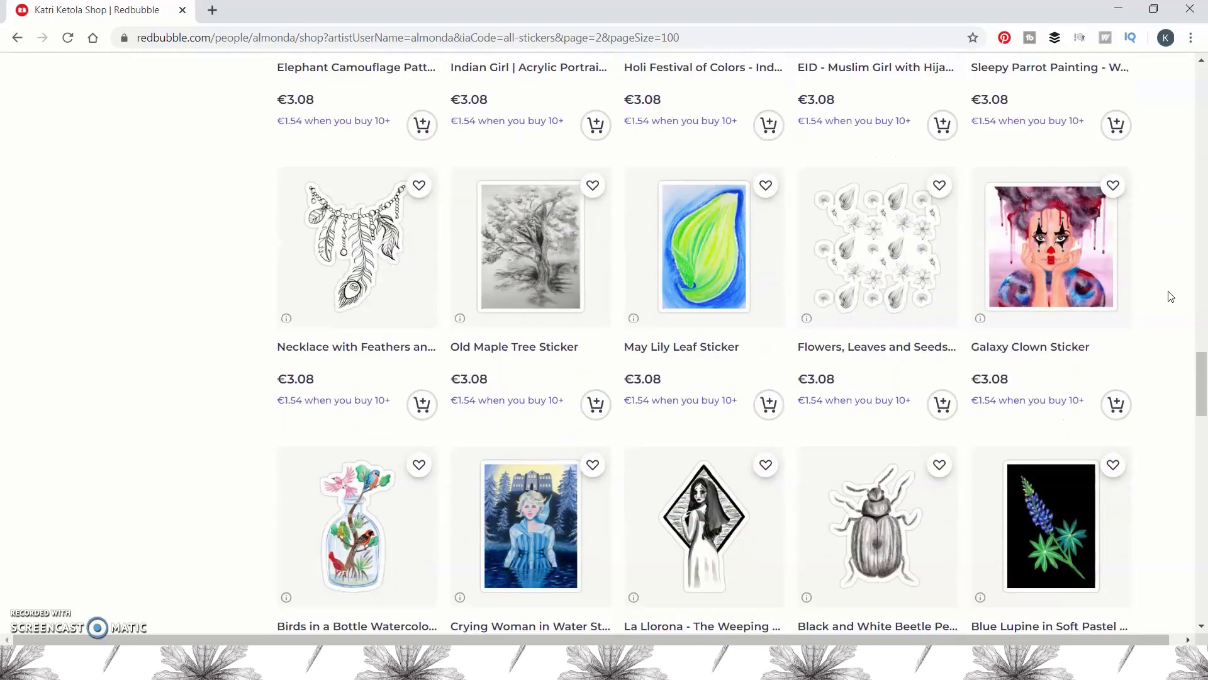
scroll(1170, 296, down, 1)
scroll(1171, 297, down, 1)
scroll(1170, 296, down, 3)
scroll(1170, 296, down, 1)
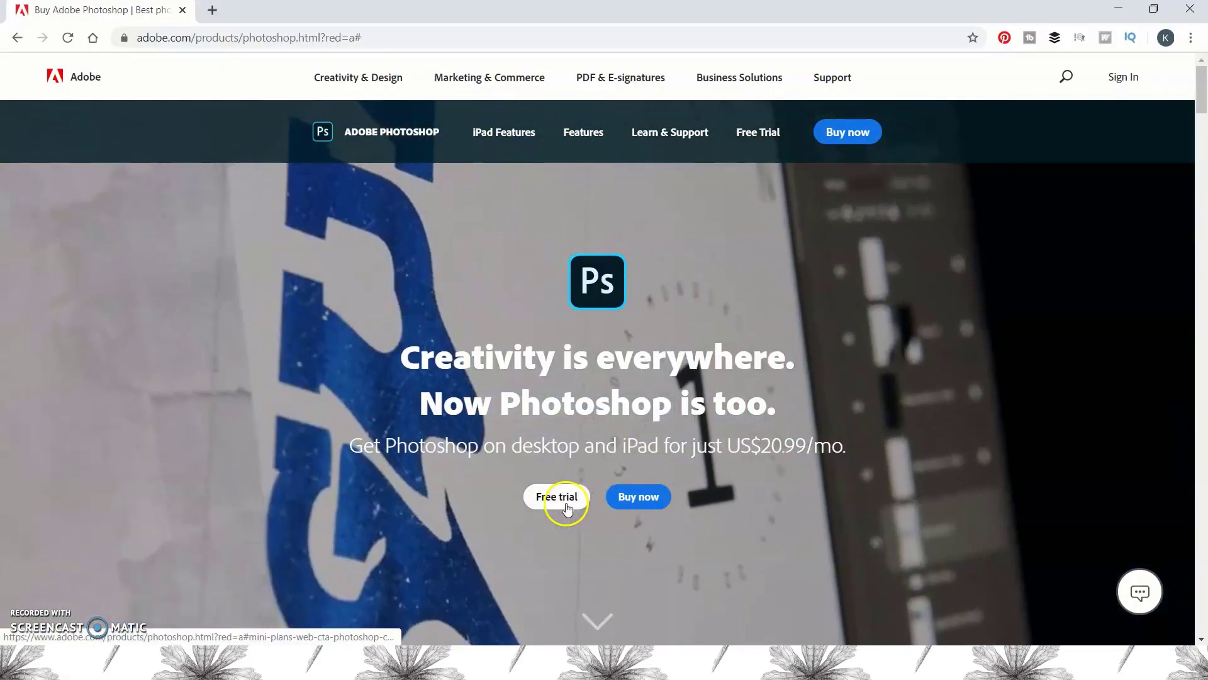
Step: Show the Photoshop free-trial options and start the 7-day trial for the Photoshop plan
click(564, 501)
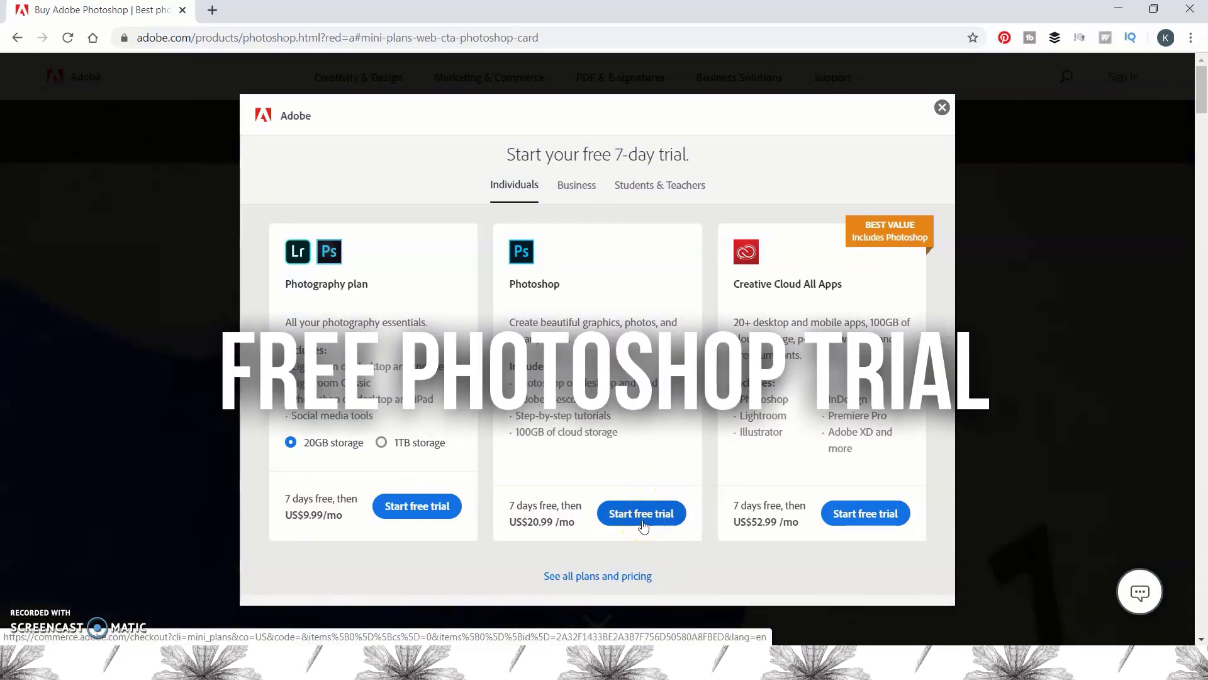
click(643, 526)
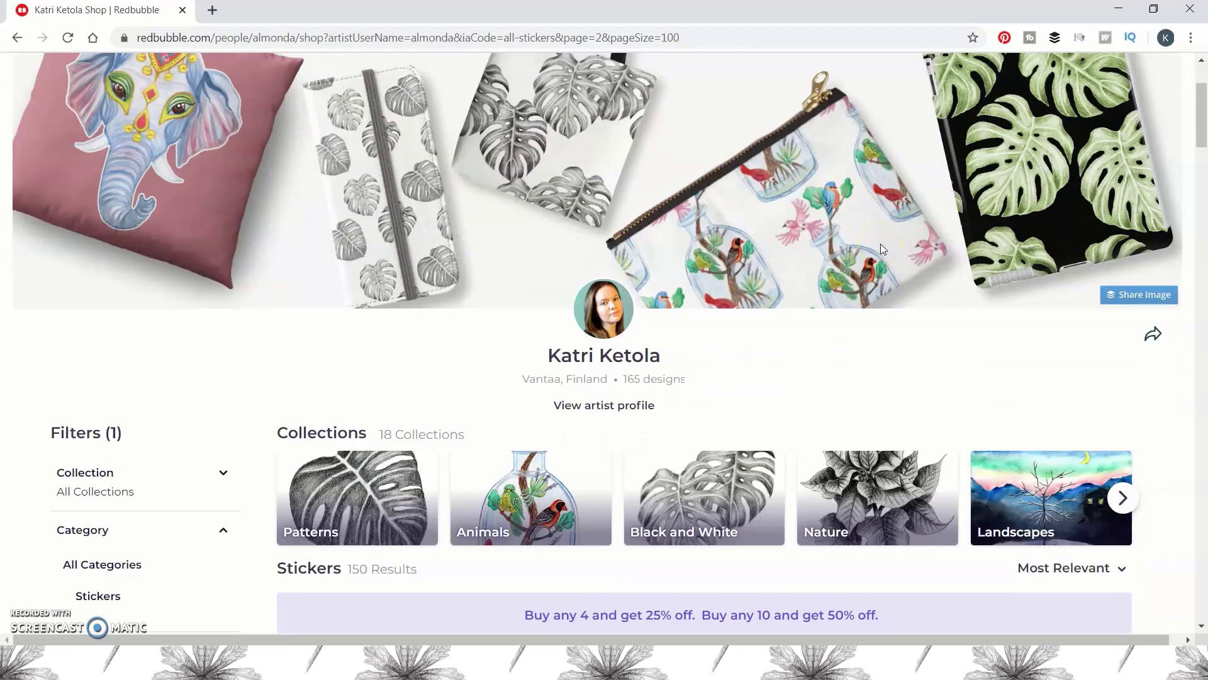
scroll(881, 245, down, 3)
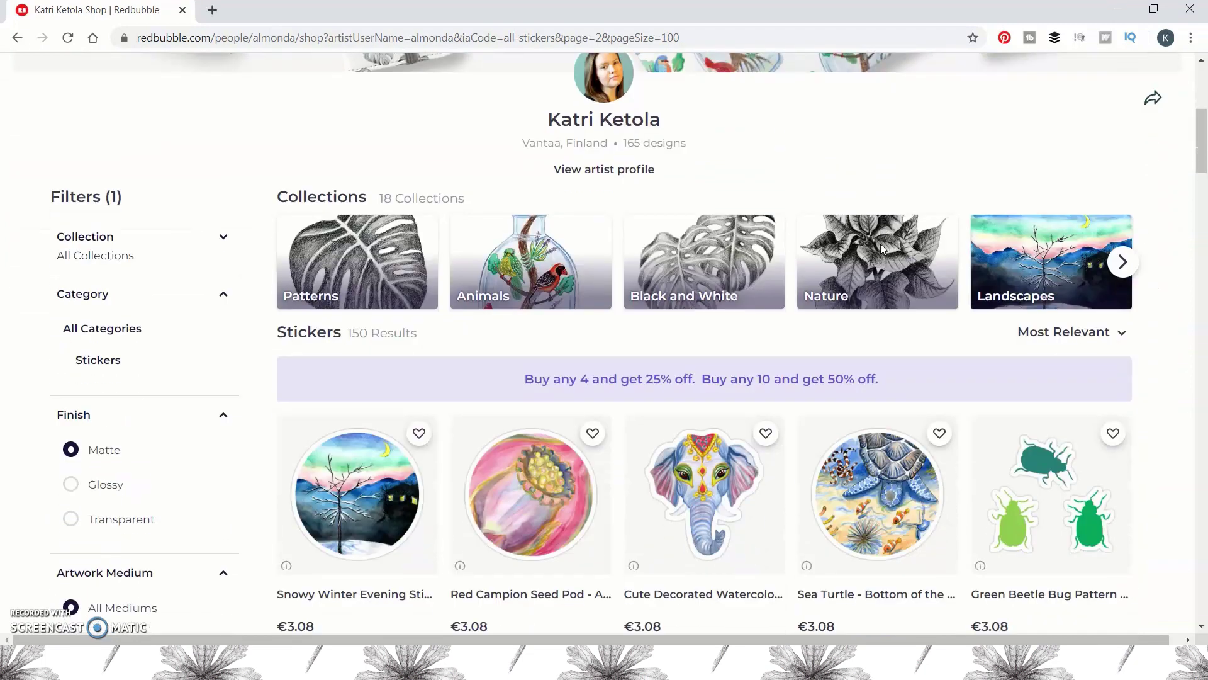
scroll(987, 305, down, 2)
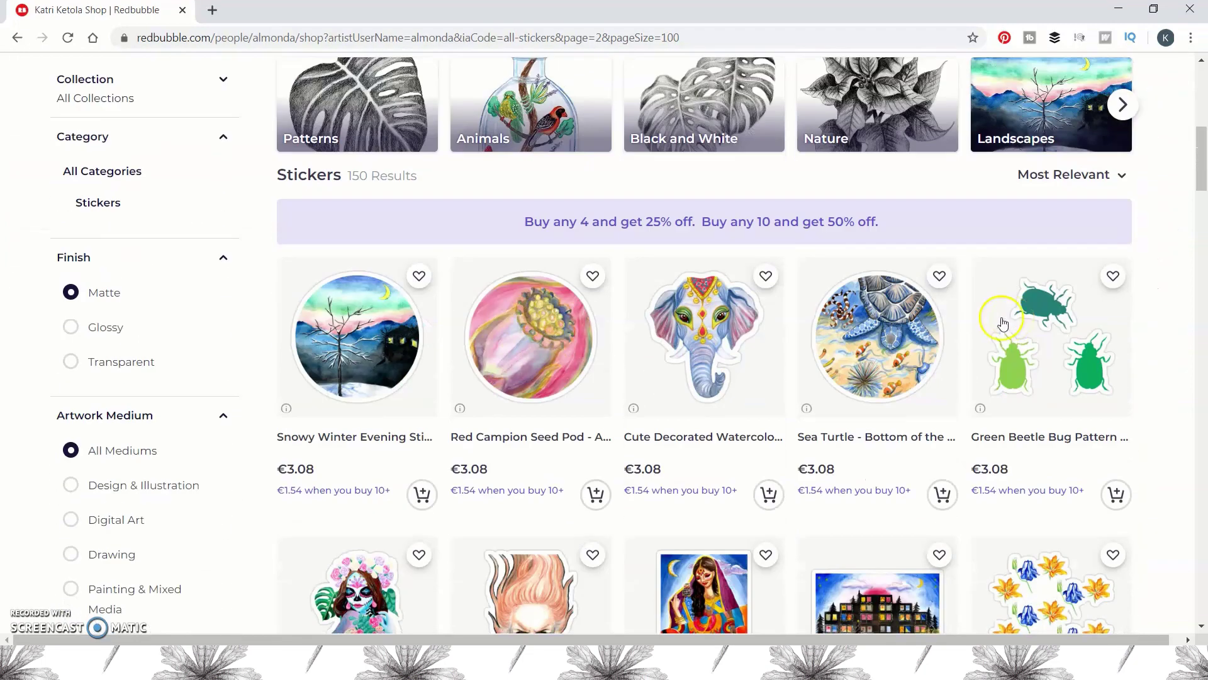
click(100, 136)
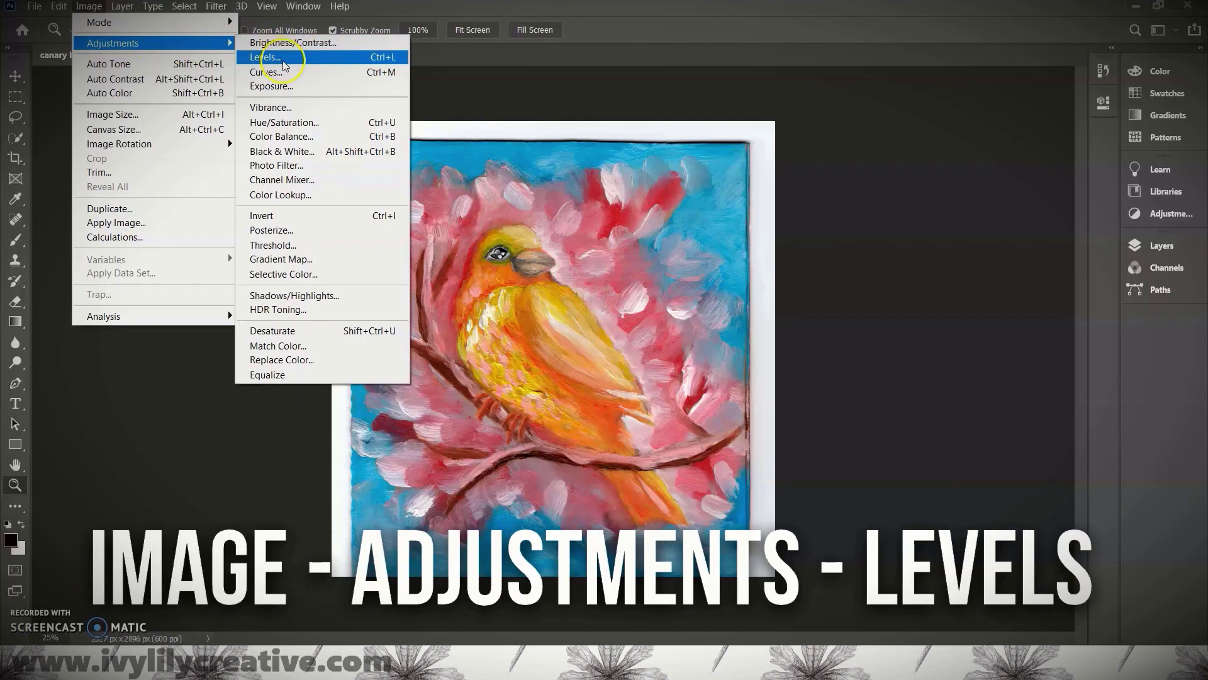
Step: Brighten the canary painting scan considerably with Brightness/Contrast
click(283, 62)
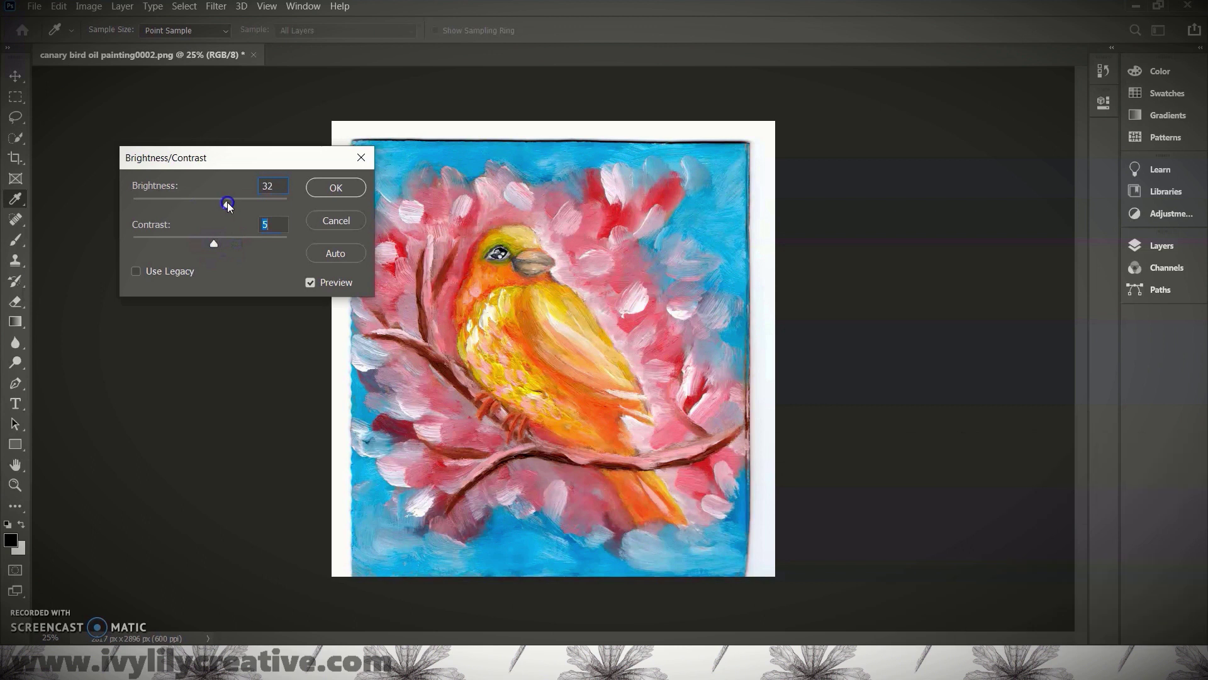
mouse_move(210, 205)
mouse_down()
mouse_move(257, 214)
mouse_move(228, 203)
mouse_up()
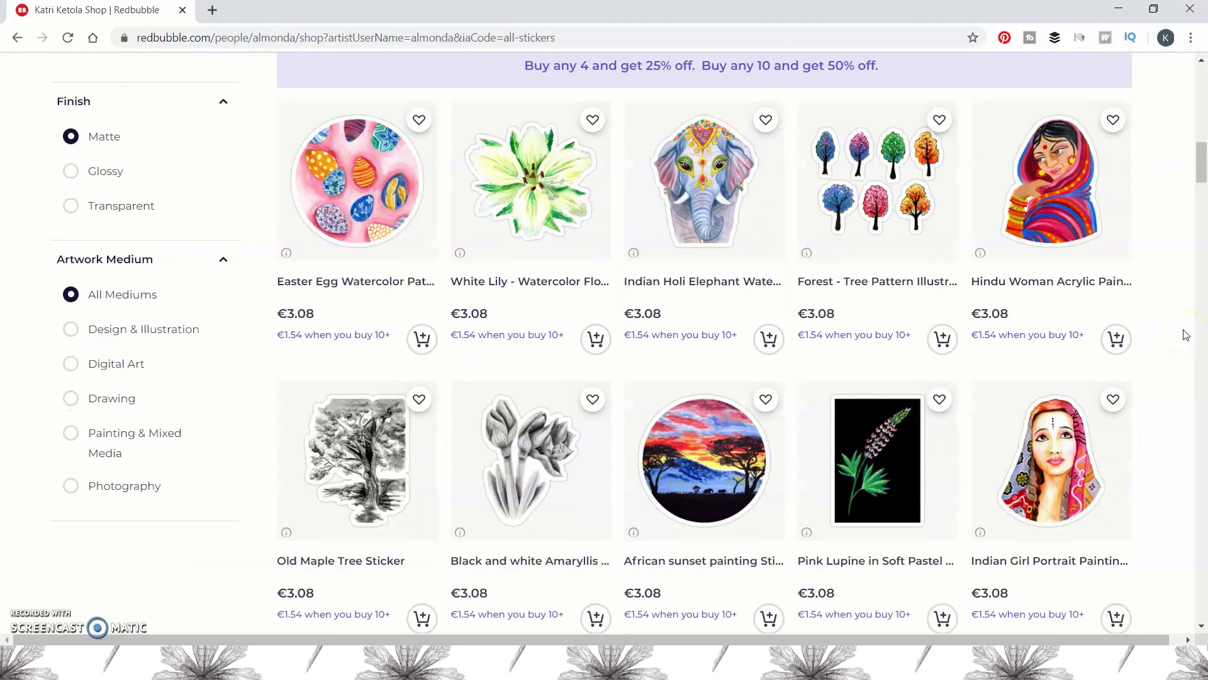
scroll(1185, 335, down, 1)
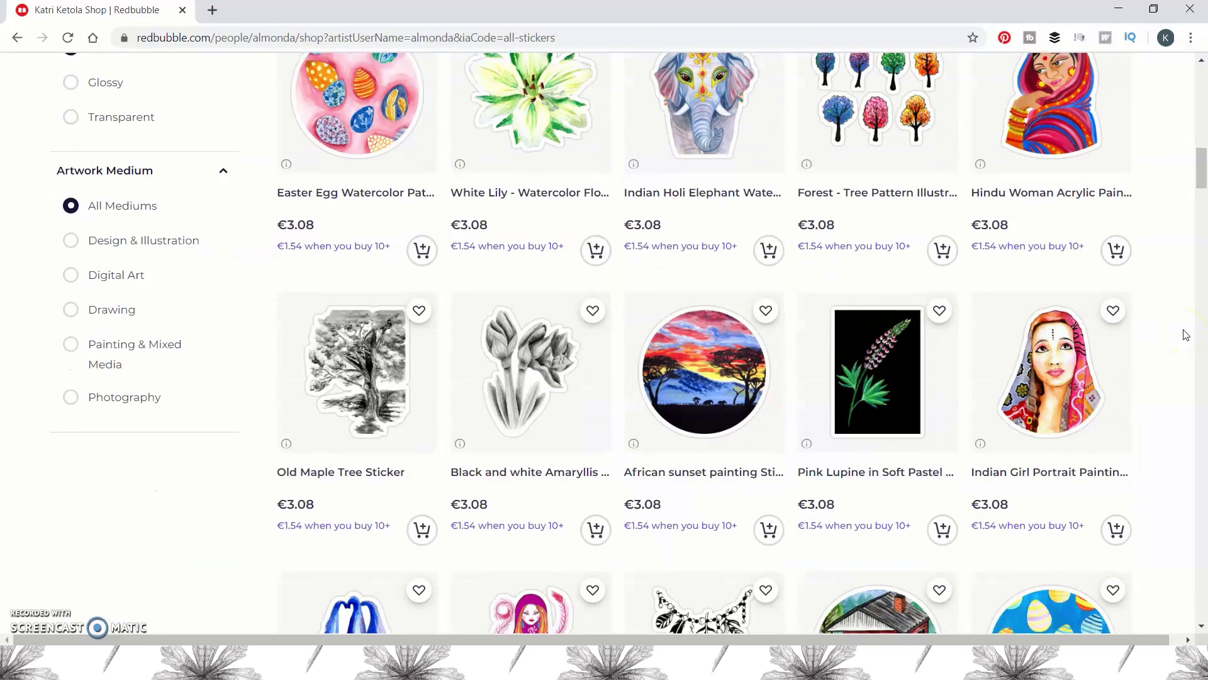
scroll(1185, 334, down, 1)
scroll(1185, 335, down, 1)
scroll(1185, 335, down, 1)
scroll(1186, 335, down, 1)
scroll(1185, 335, down, 1)
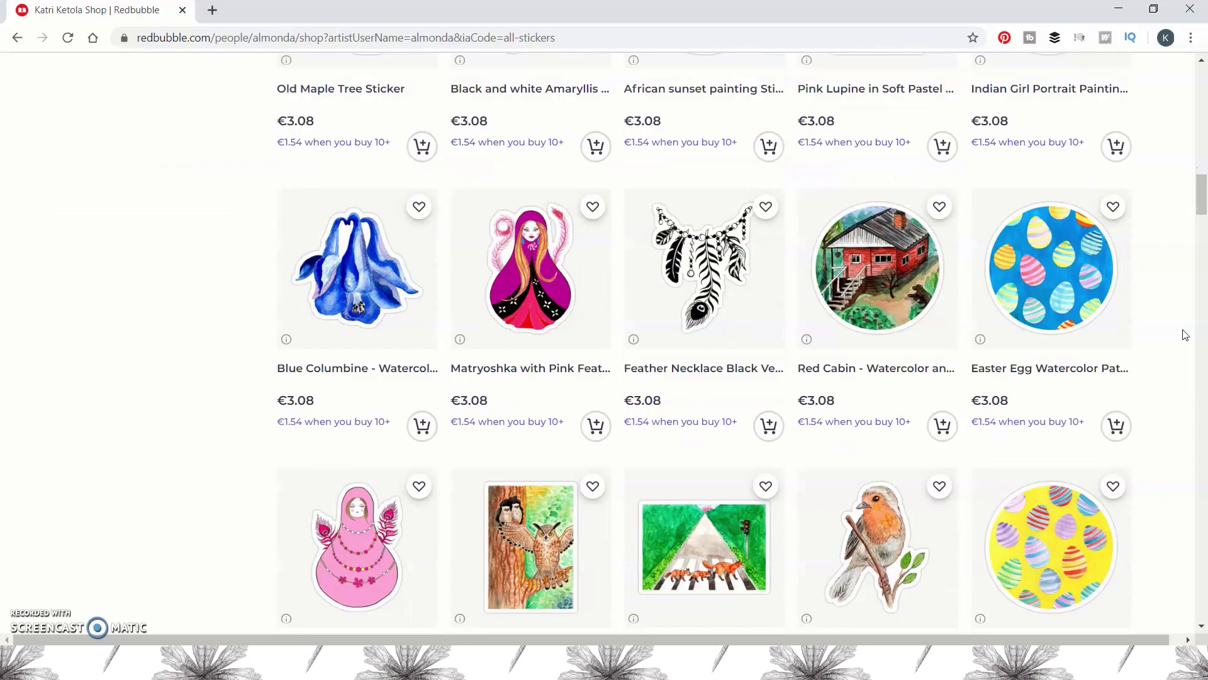
scroll(1185, 334, down, 1)
scroll(1185, 335, down, 1)
scroll(1186, 334, down, 1)
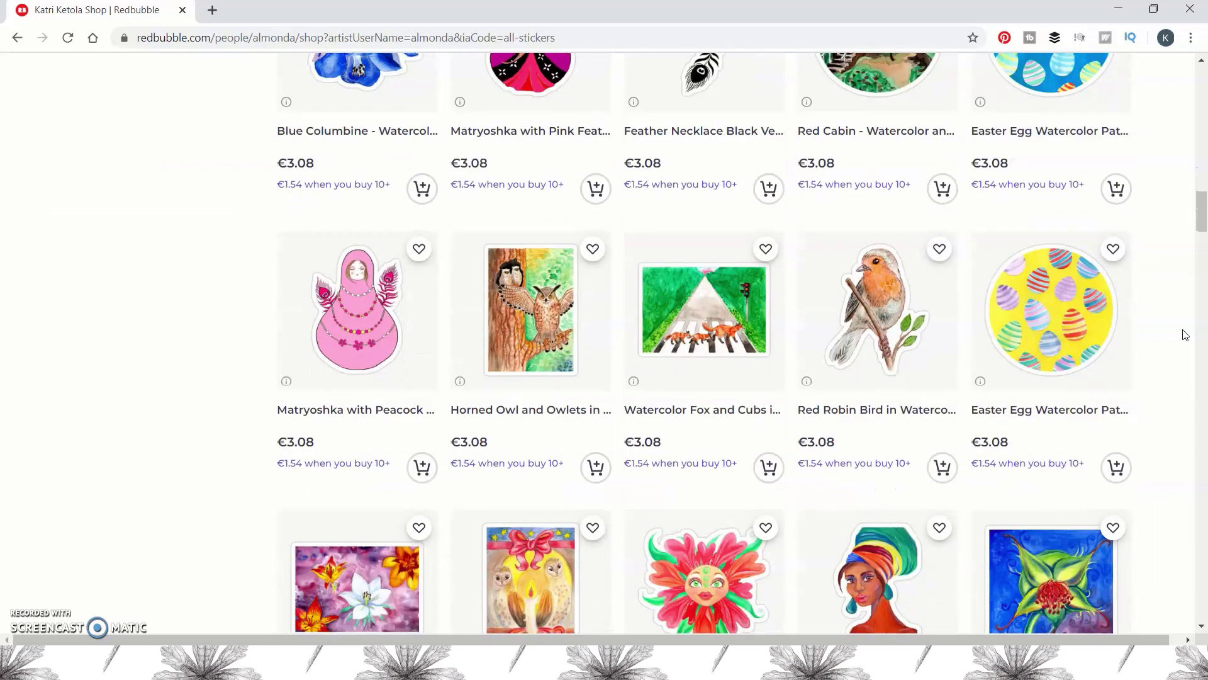
scroll(1185, 335, down, 2)
scroll(1185, 334, down, 1)
scroll(1186, 335, down, 1)
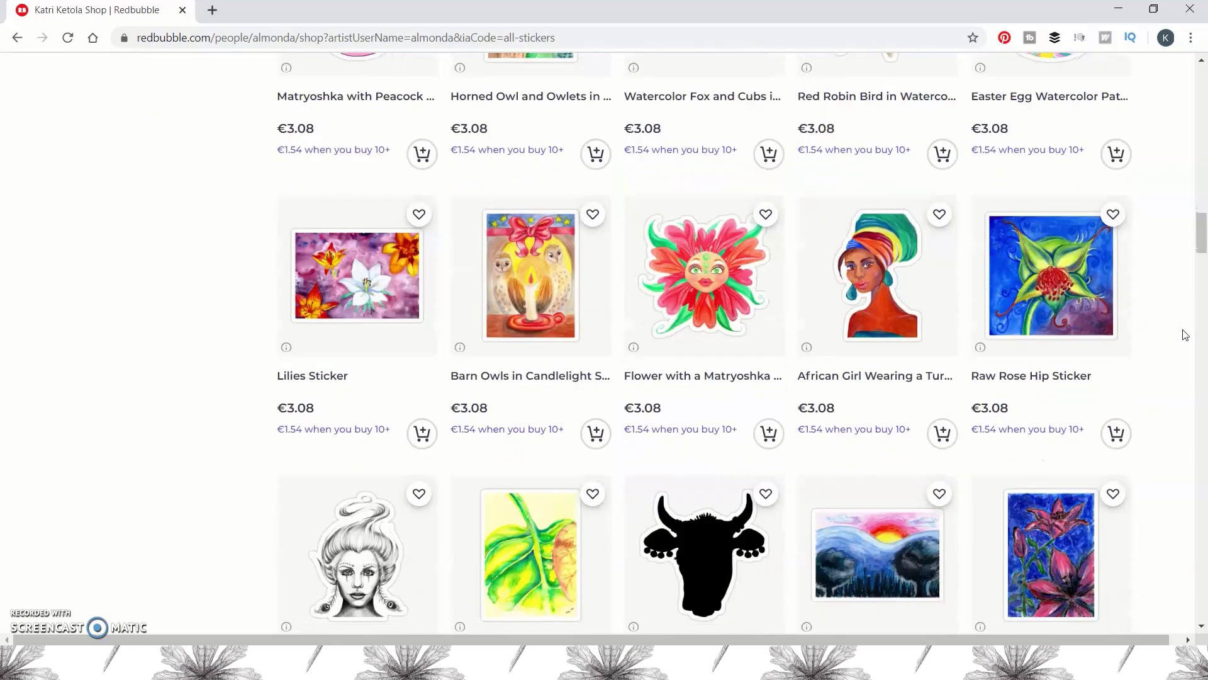
scroll(1186, 334, down, 1)
scroll(1186, 335, down, 2)
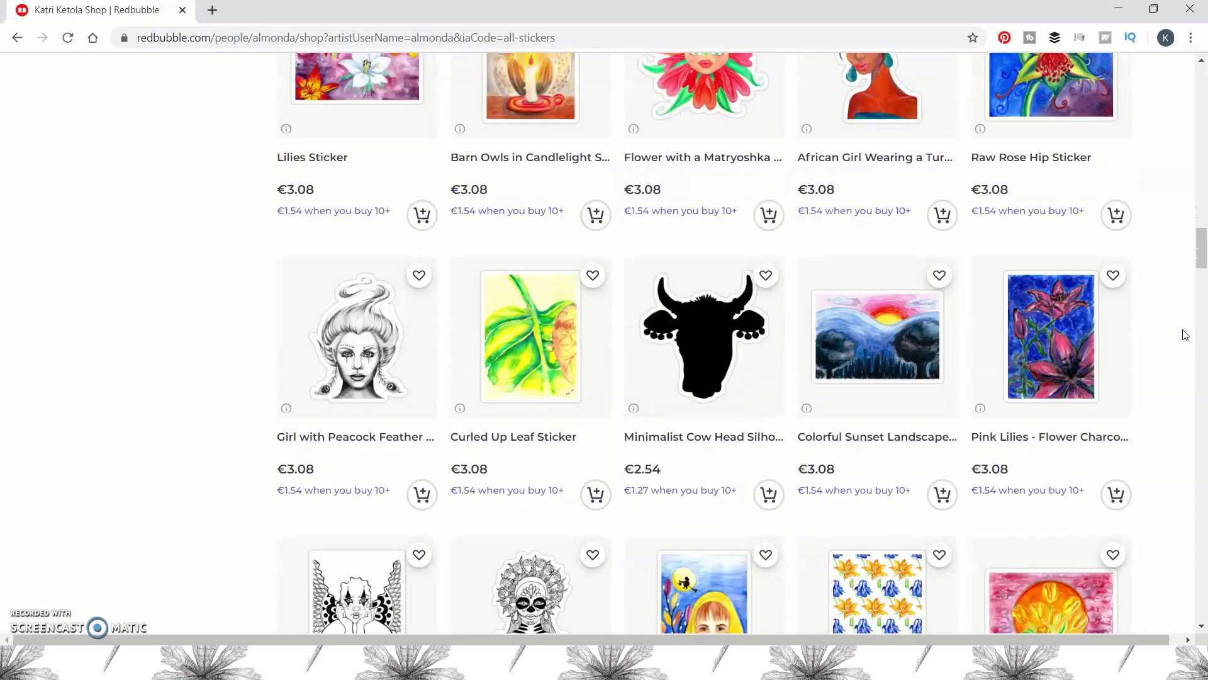
scroll(1185, 335, down, 2)
scroll(1185, 335, down, 1)
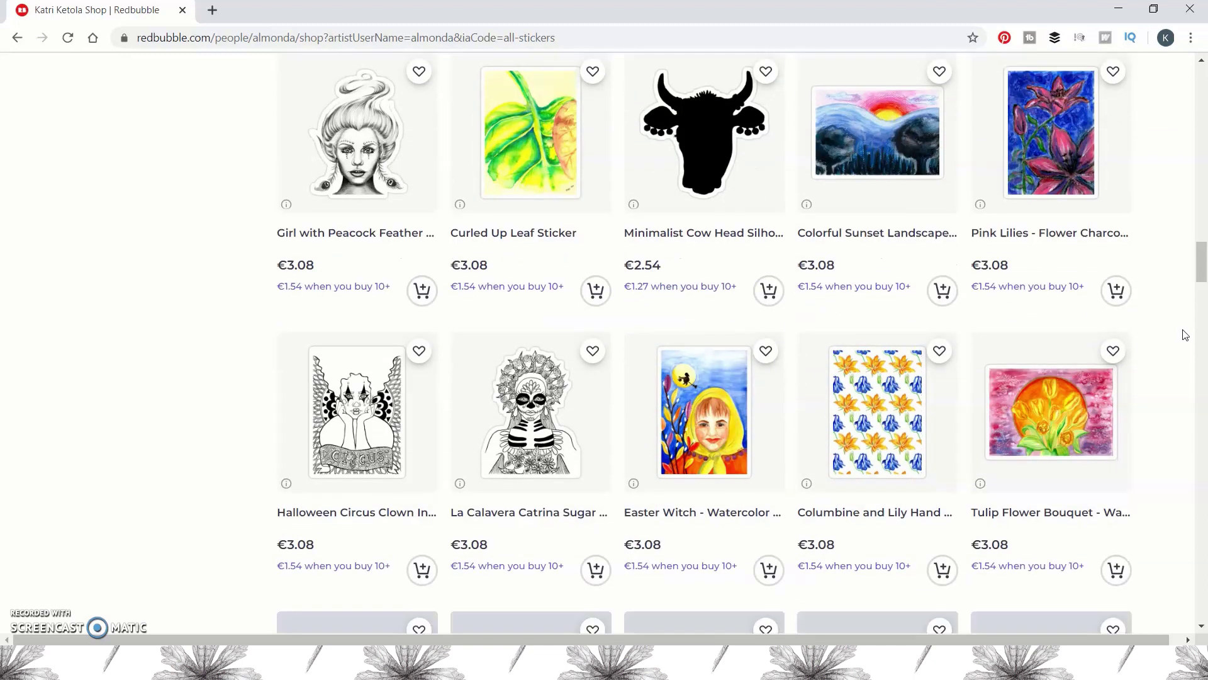
scroll(1186, 335, down, 1)
scroll(1186, 334, down, 1)
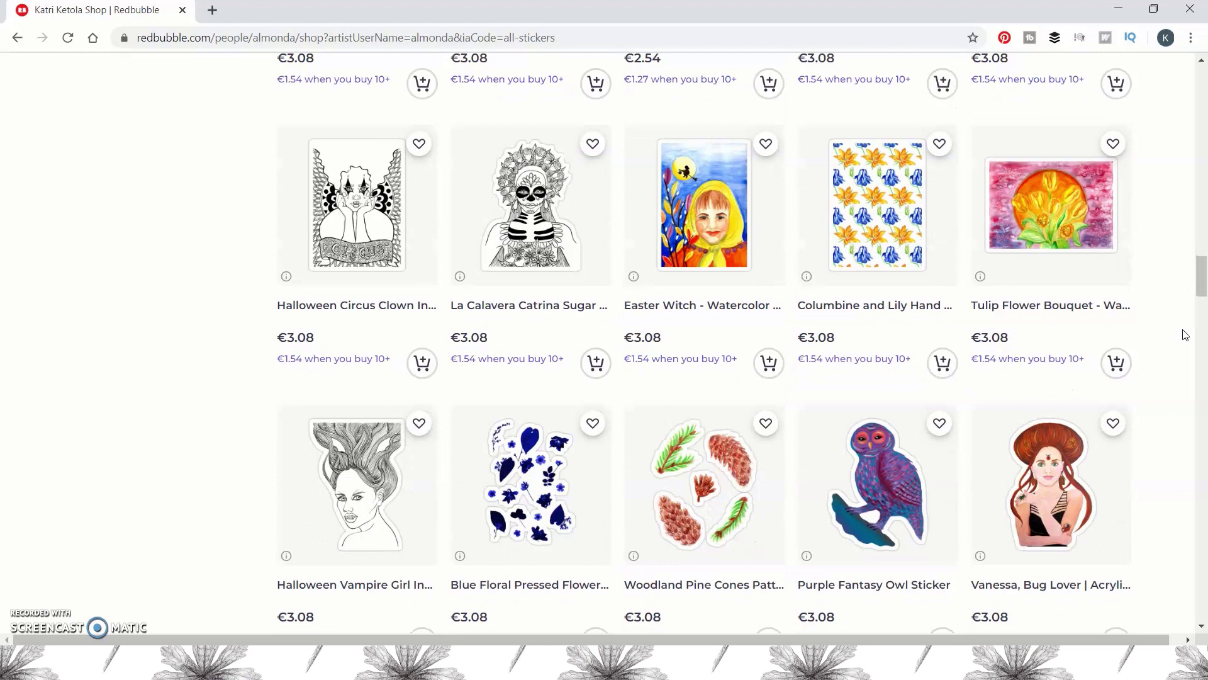
scroll(1186, 335, down, 1)
scroll(1185, 335, down, 2)
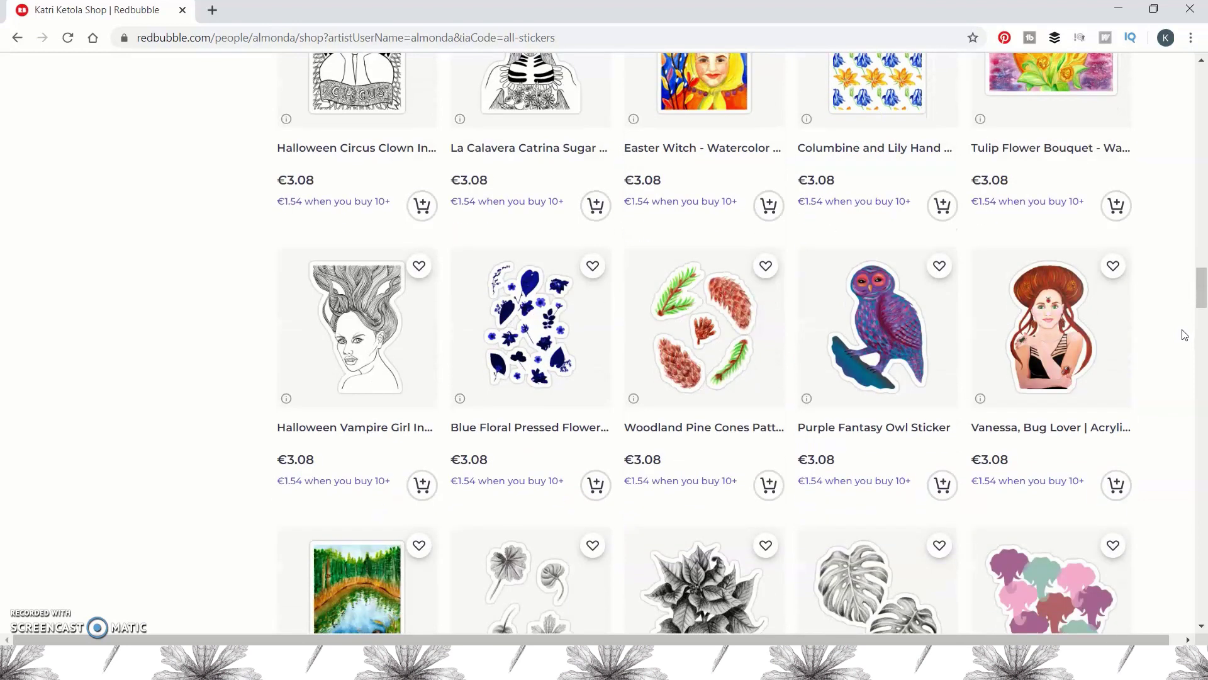
scroll(1185, 335, down, 2)
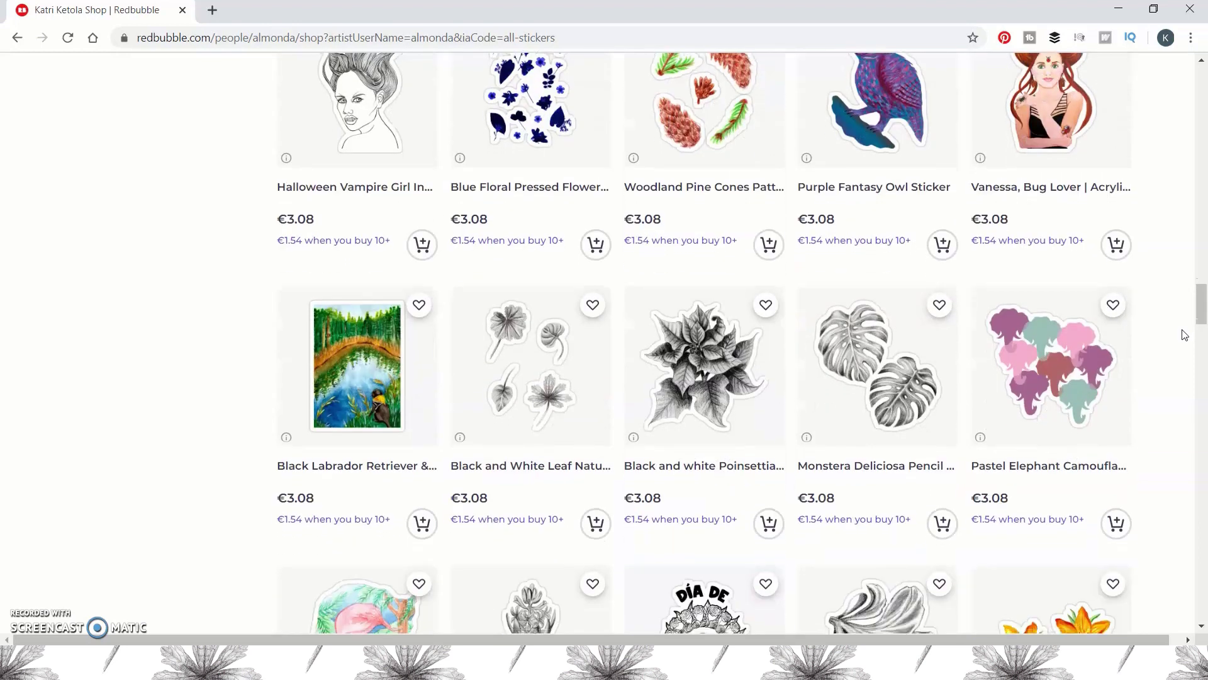
scroll(1185, 335, down, 2)
scroll(1185, 335, down, 2)
scroll(1183, 335, down, 2)
scroll(1183, 335, down, 2)
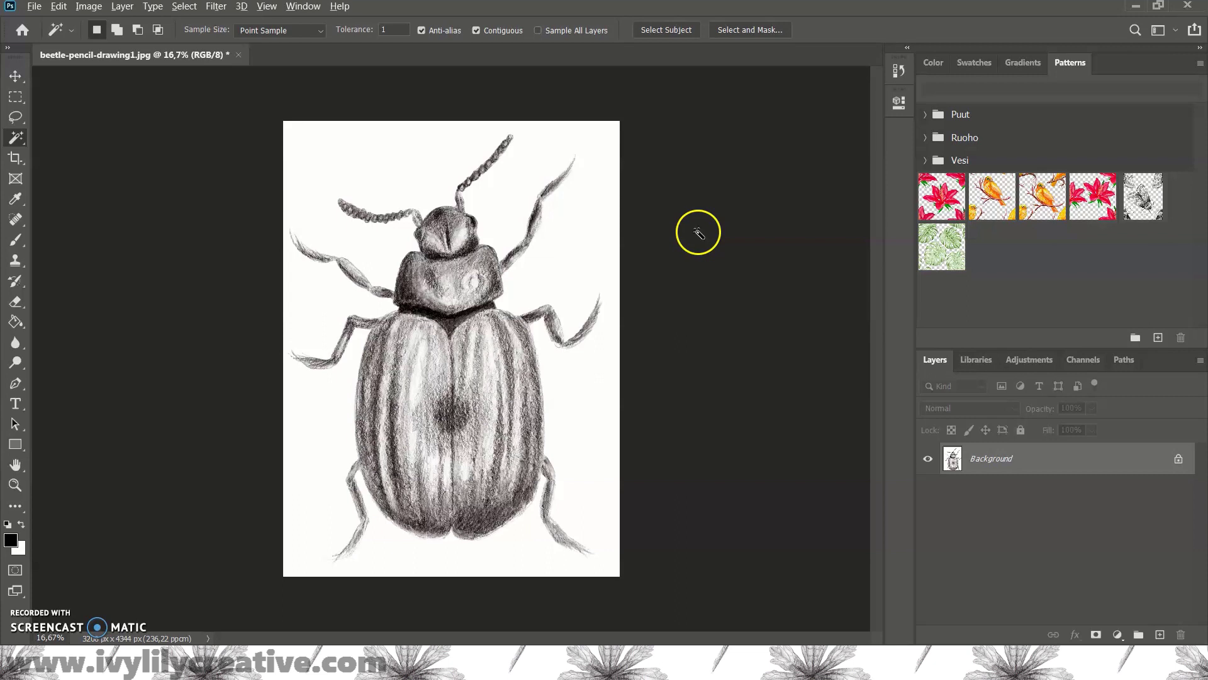
Step: Switch to the Magic Wand tool and set its Tolerance to 1
key(shift+w)
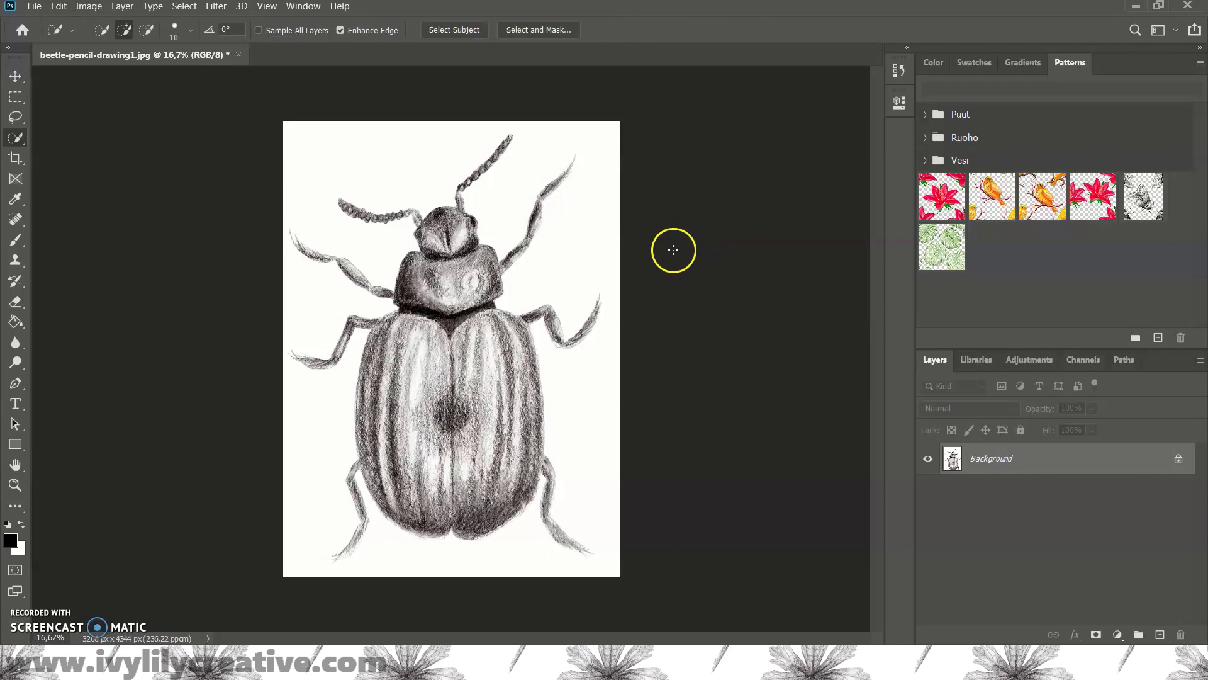
right_click(17, 145)
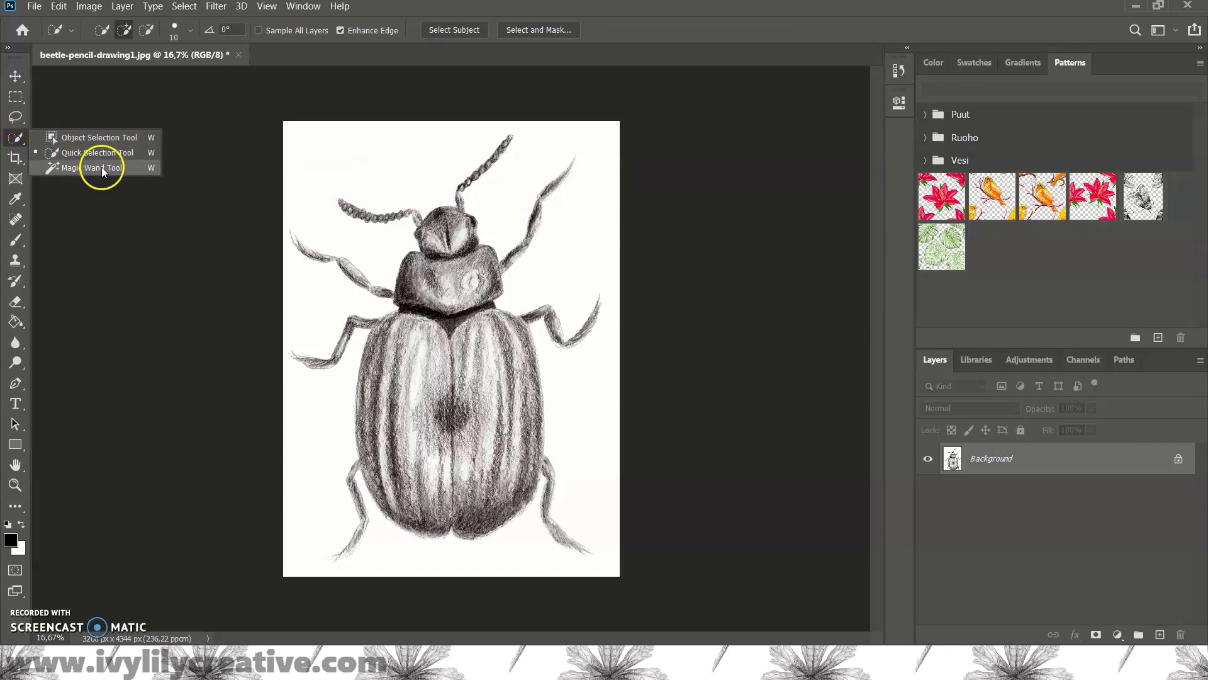
click(129, 171)
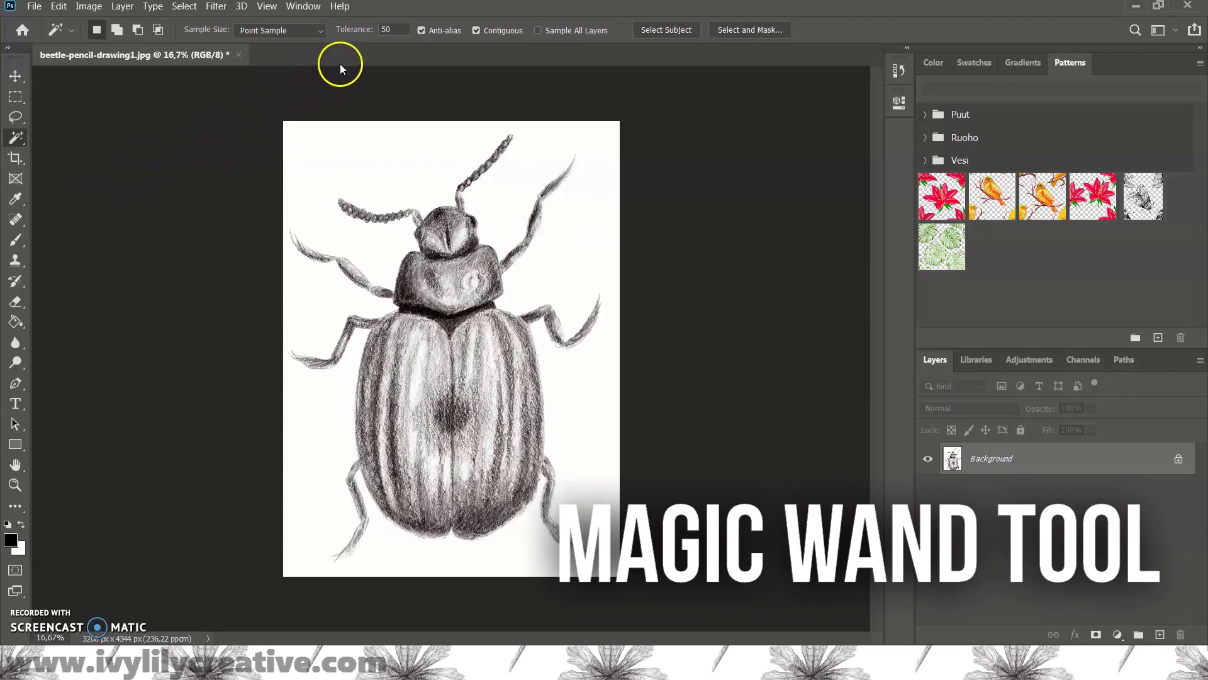
click(401, 31)
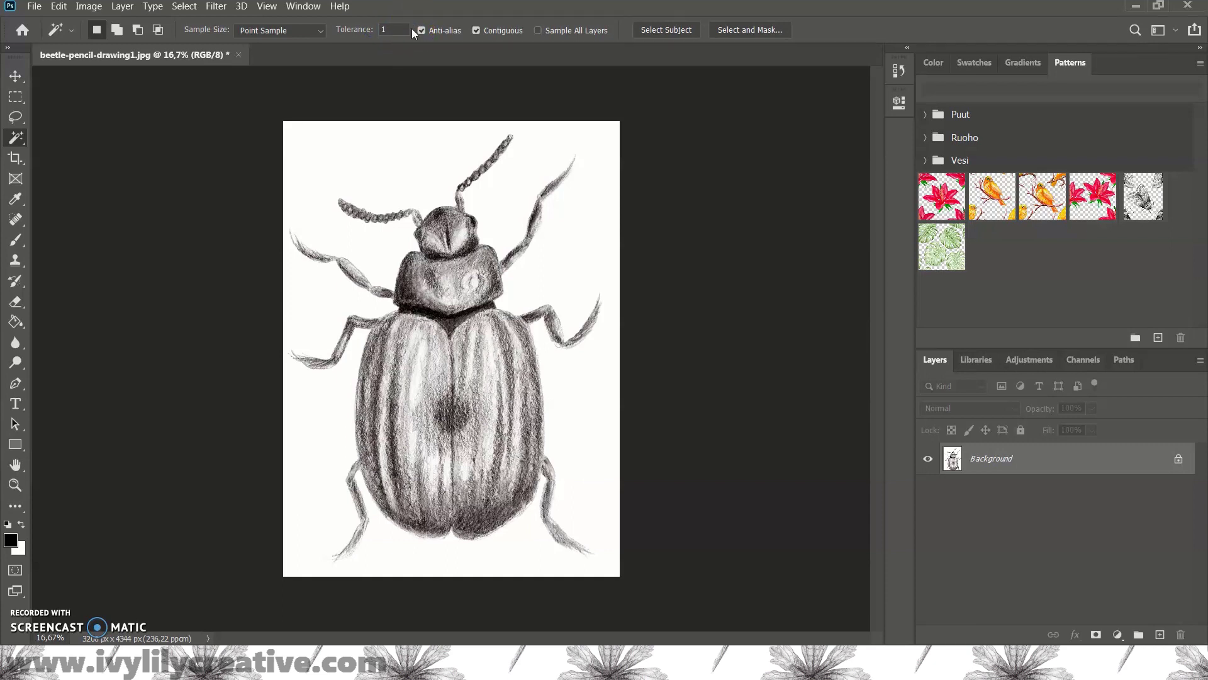
click(383, 32)
Step: Enable Add to selection and select the white paper background around the beetle
click(120, 28)
click(116, 29)
click(404, 154)
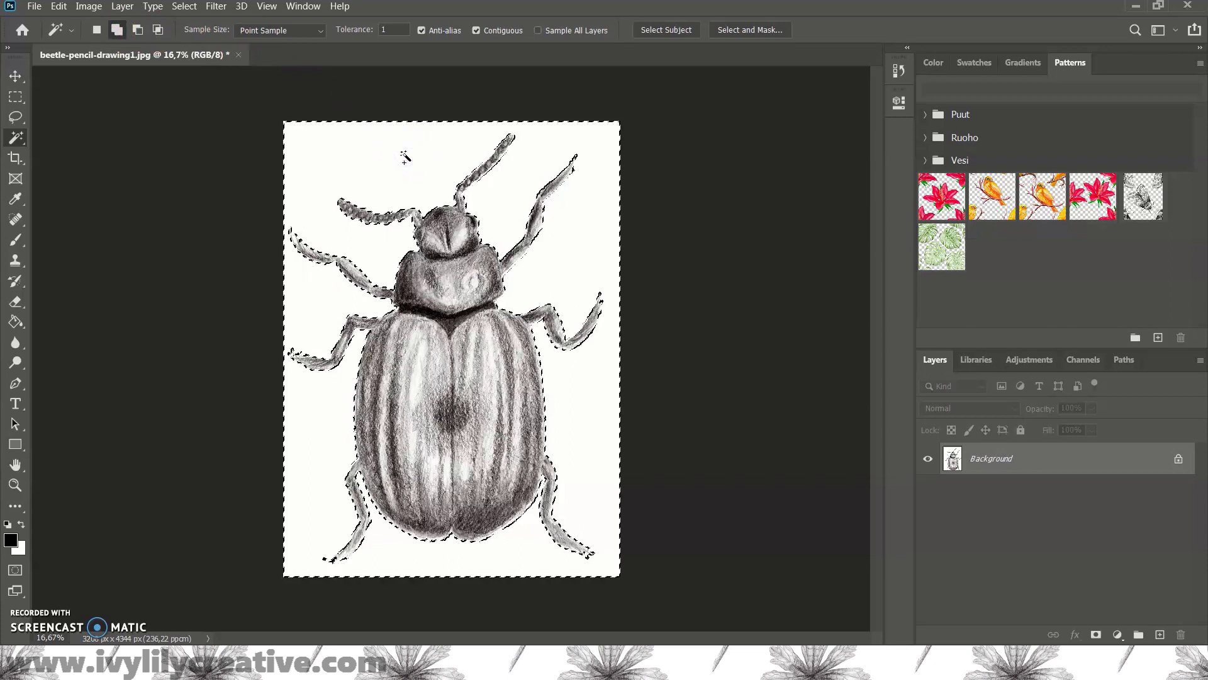
click(520, 170)
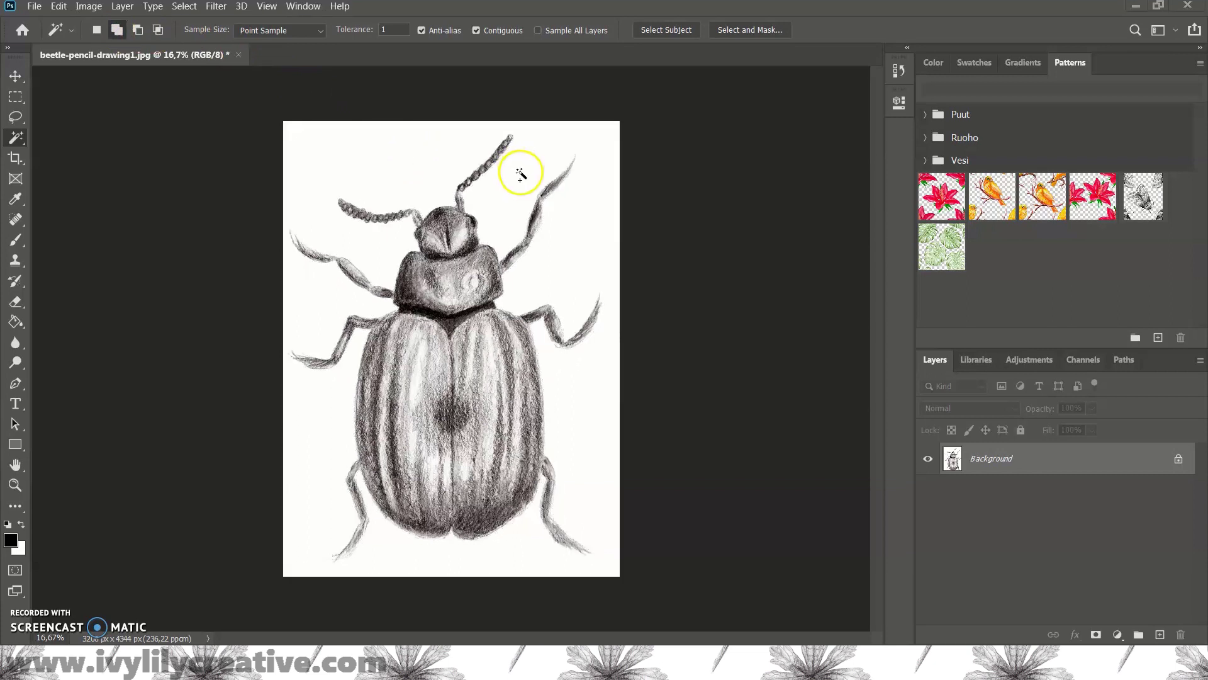
key(z)
click(629, 409)
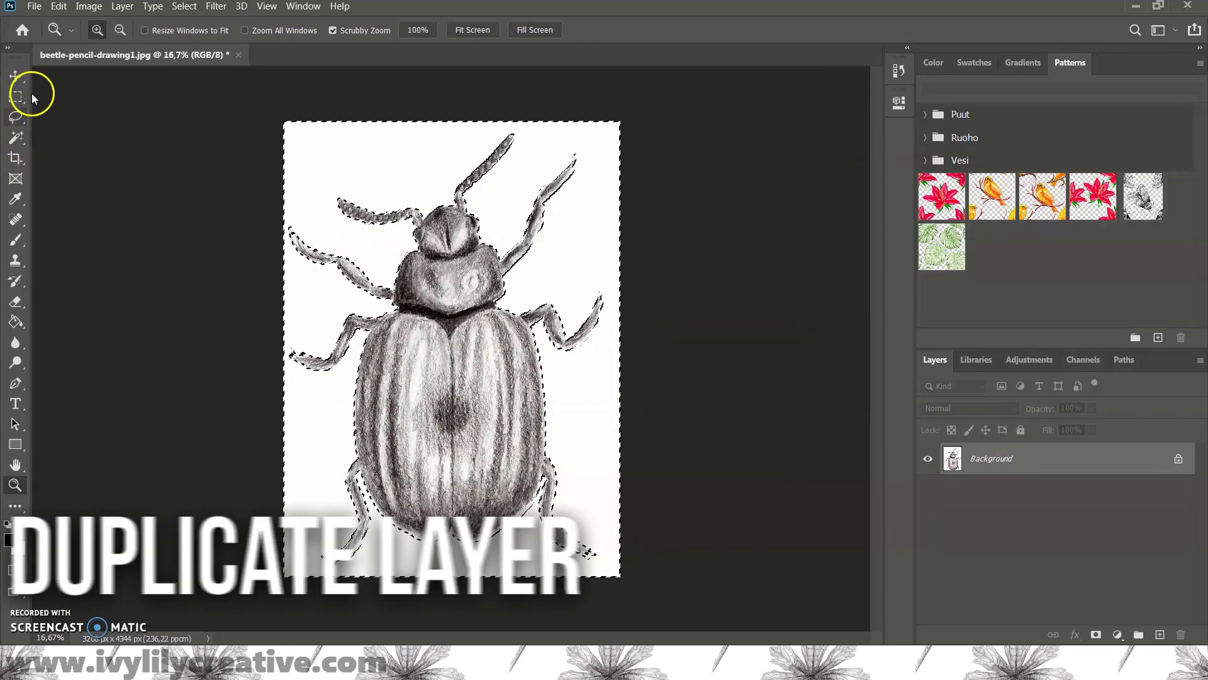
Step: Duplicate the Background layer
right_click(1000, 458)
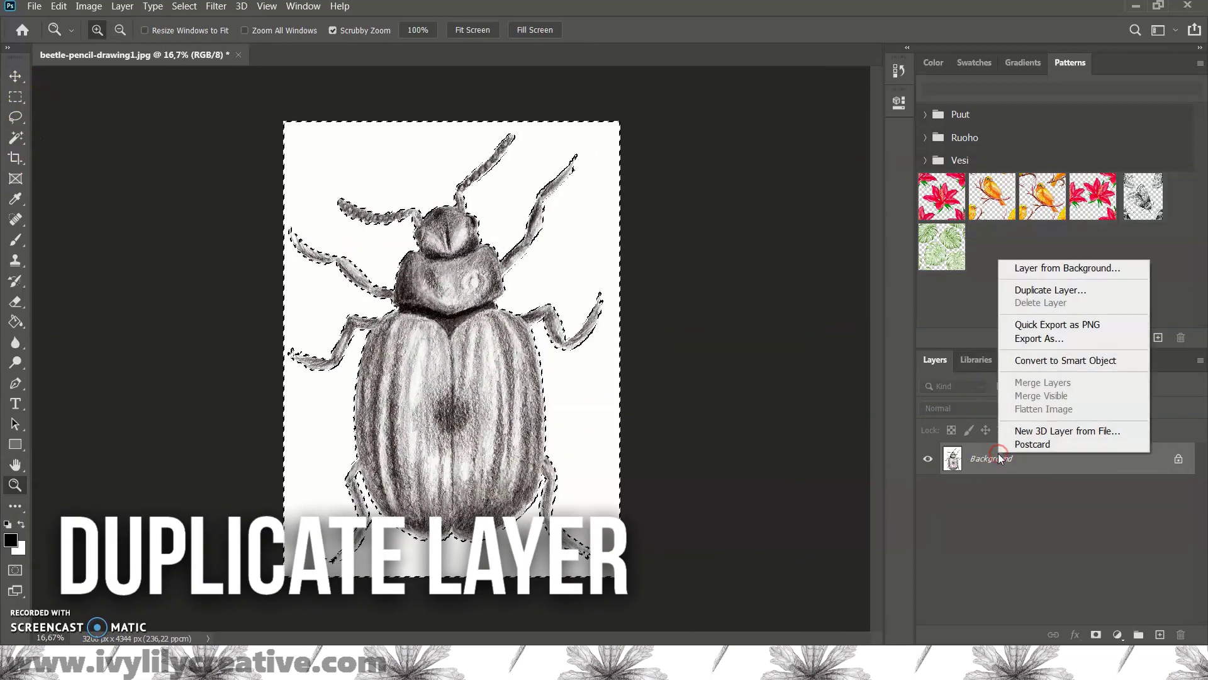
click(1078, 288)
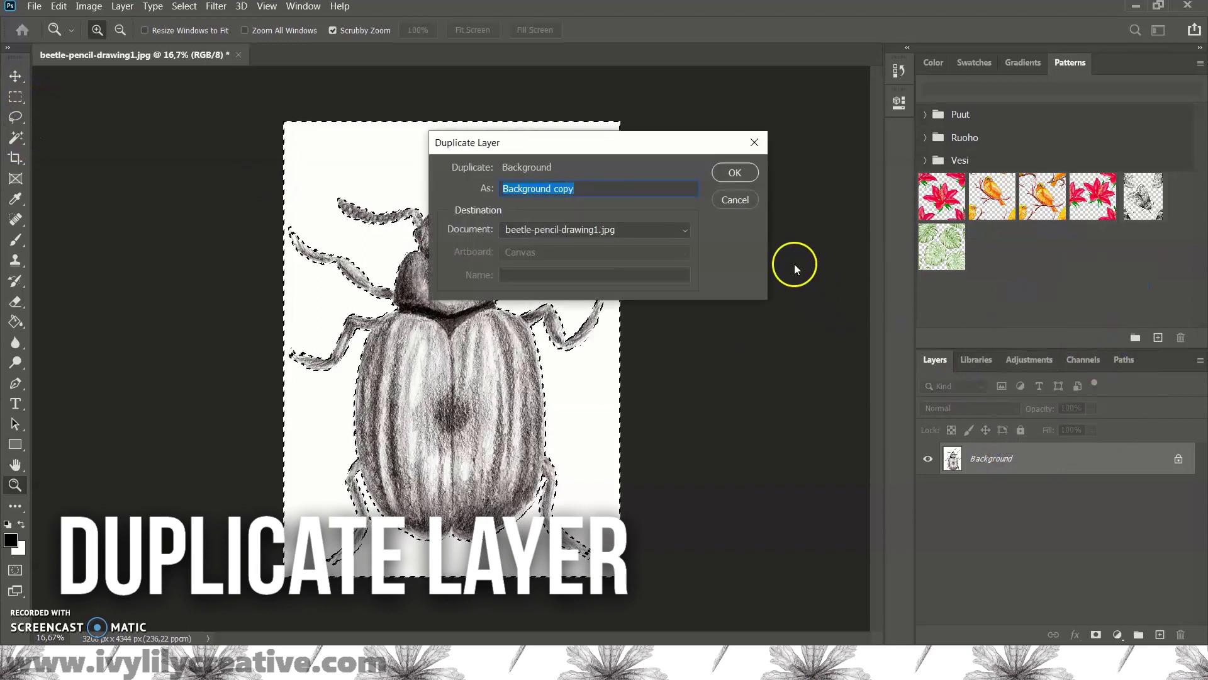
click(749, 174)
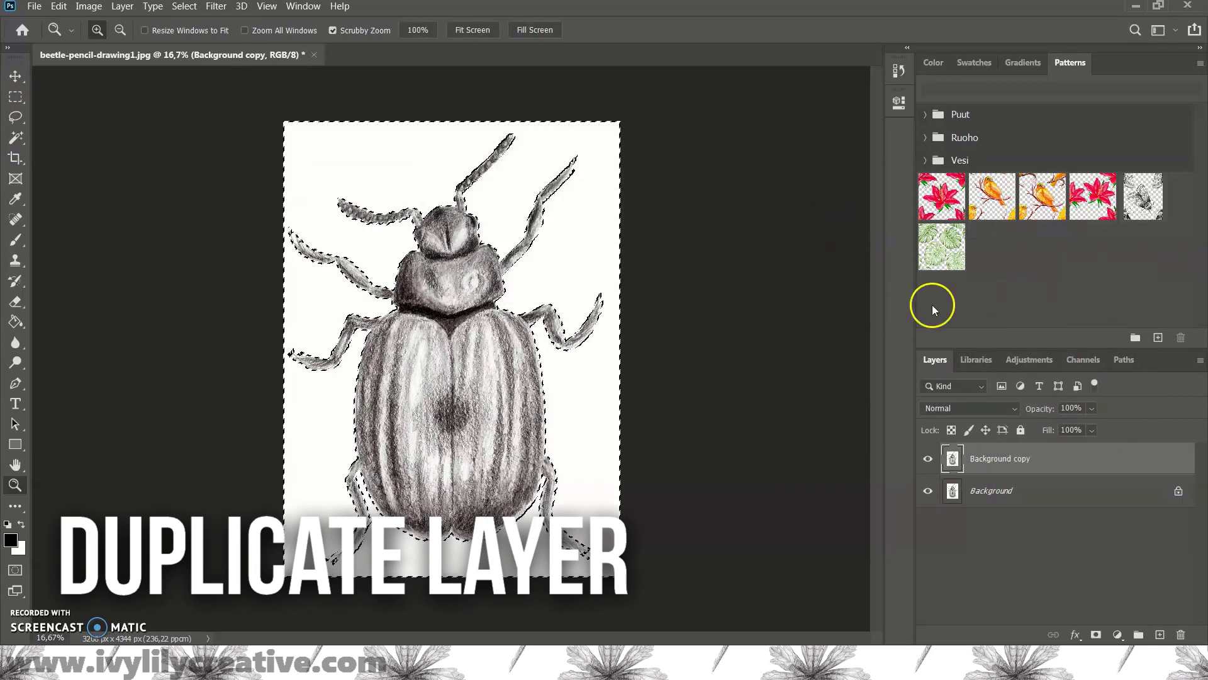
Step: Hide the original Background and cut the selected white area from Background copy
click(1027, 490)
click(928, 491)
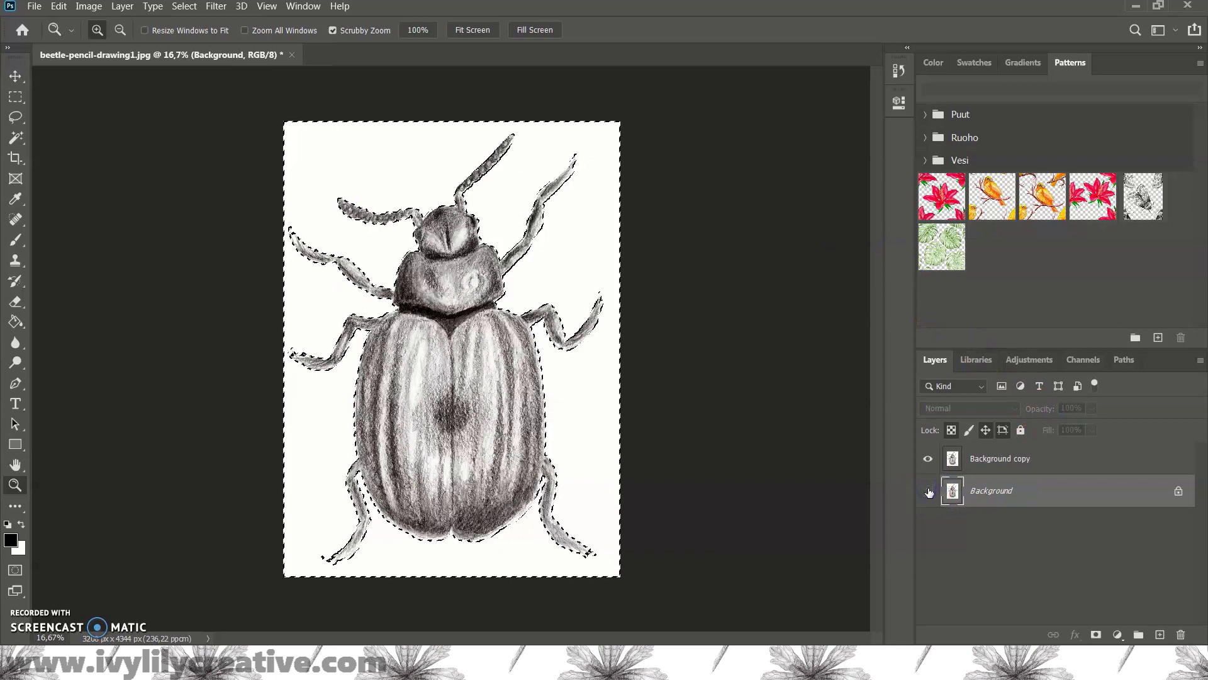
click(960, 476)
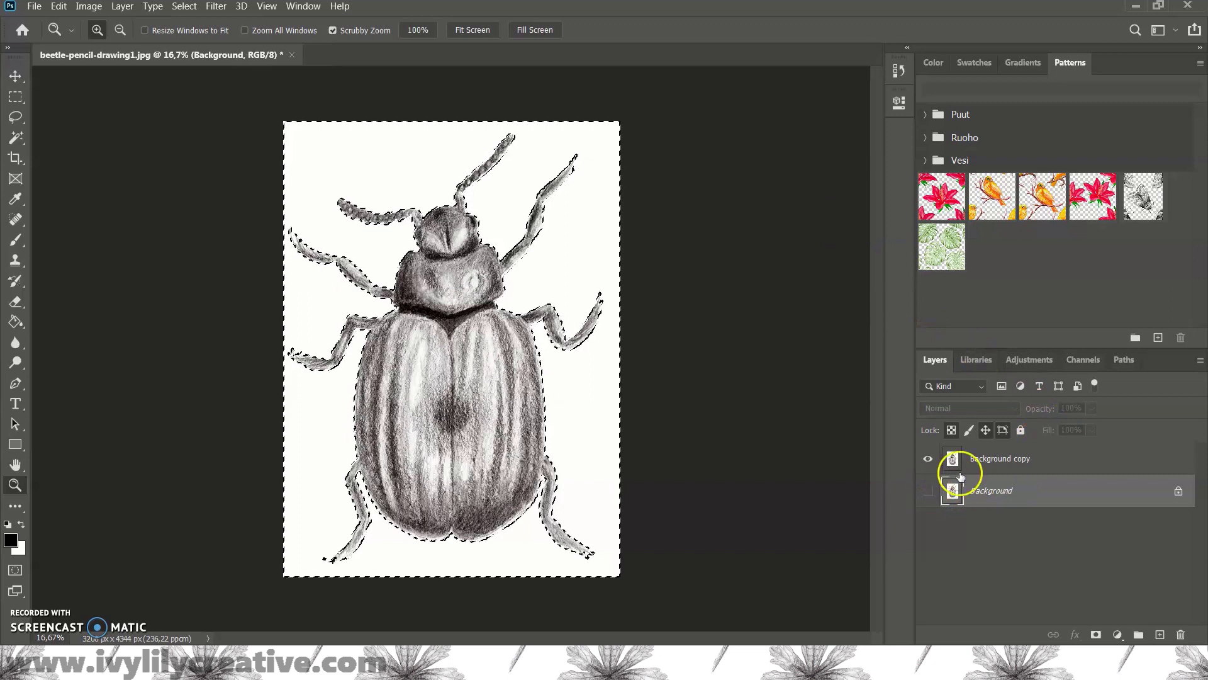
click(997, 459)
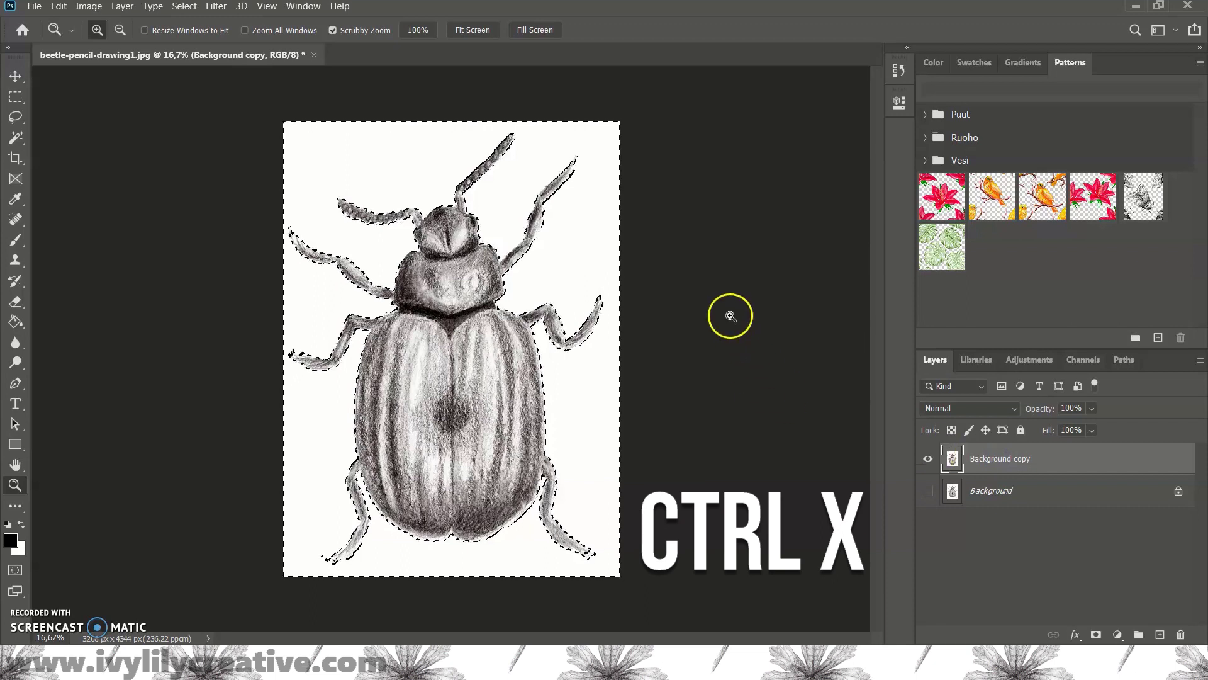
key(ctrl+x)
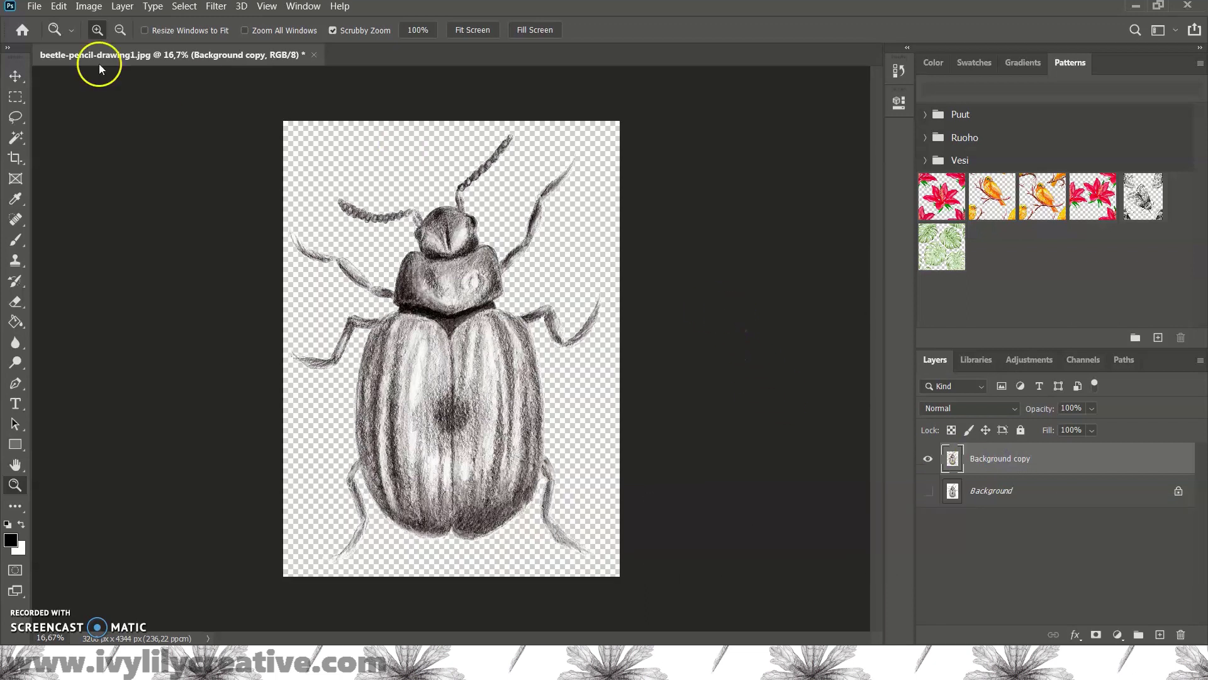
Step: Add a new empty layer directly above the Background layer, beneath the beetle
click(16, 76)
key(ctrl+z)
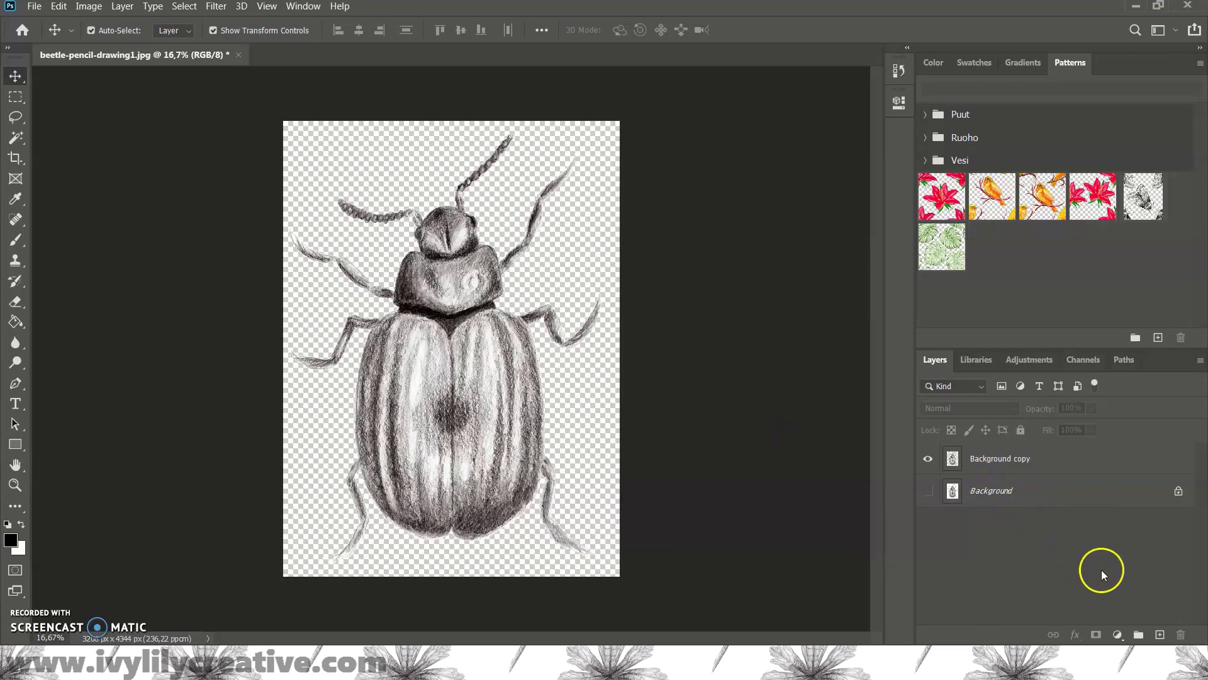
click(1068, 491)
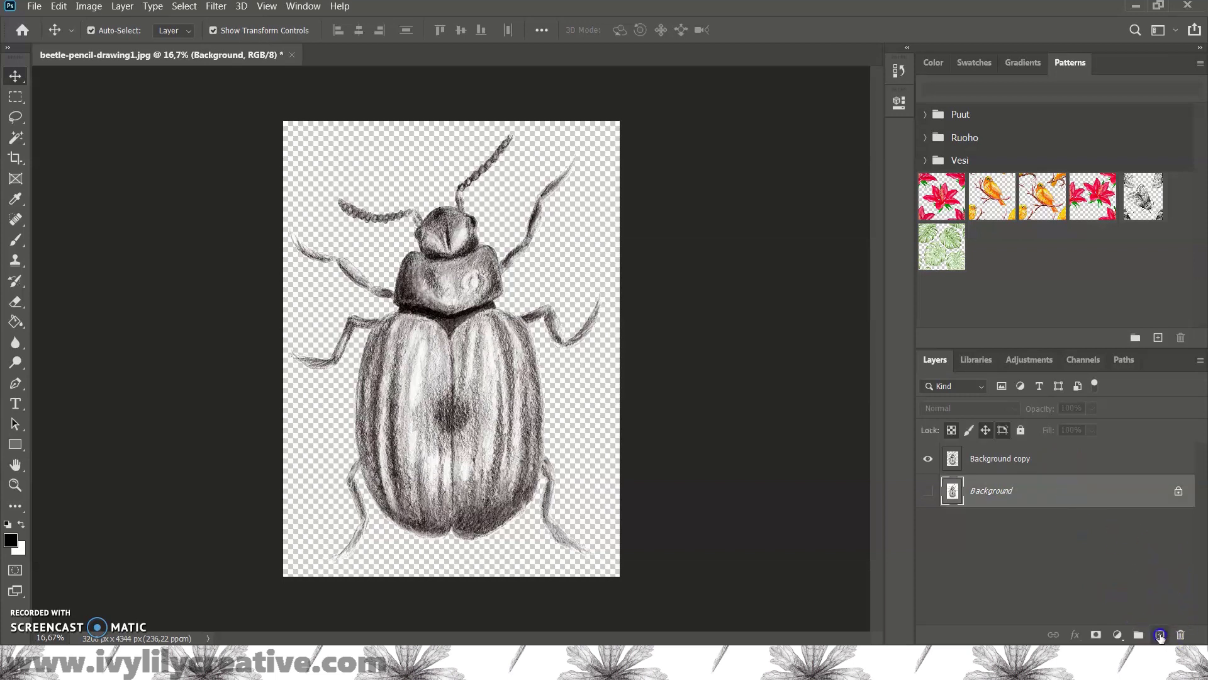
click(1160, 635)
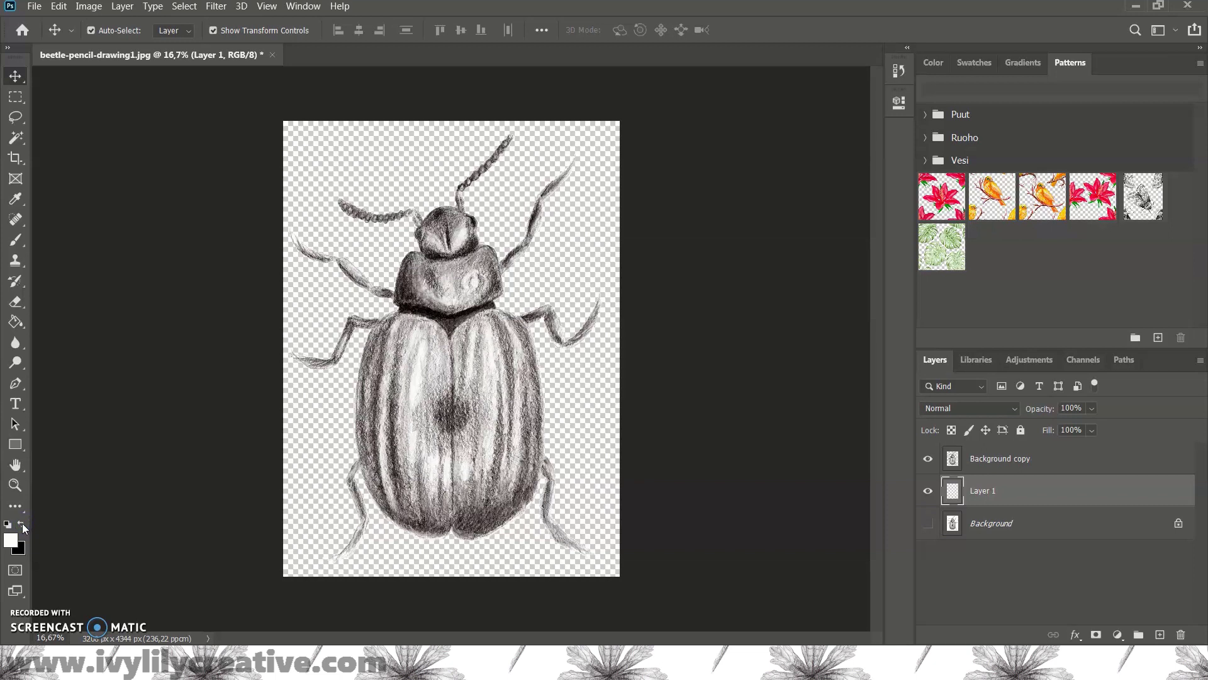
Step: Set the background colour to black and fill Layer 1 with it
click(20, 548)
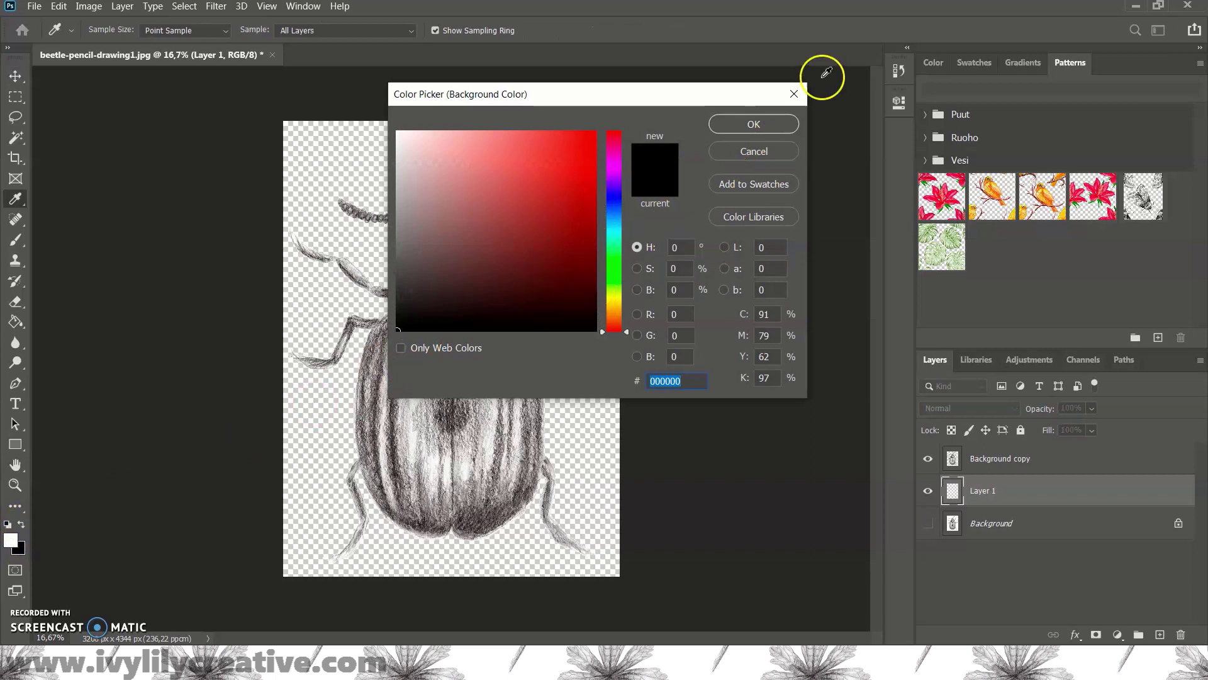
click(789, 96)
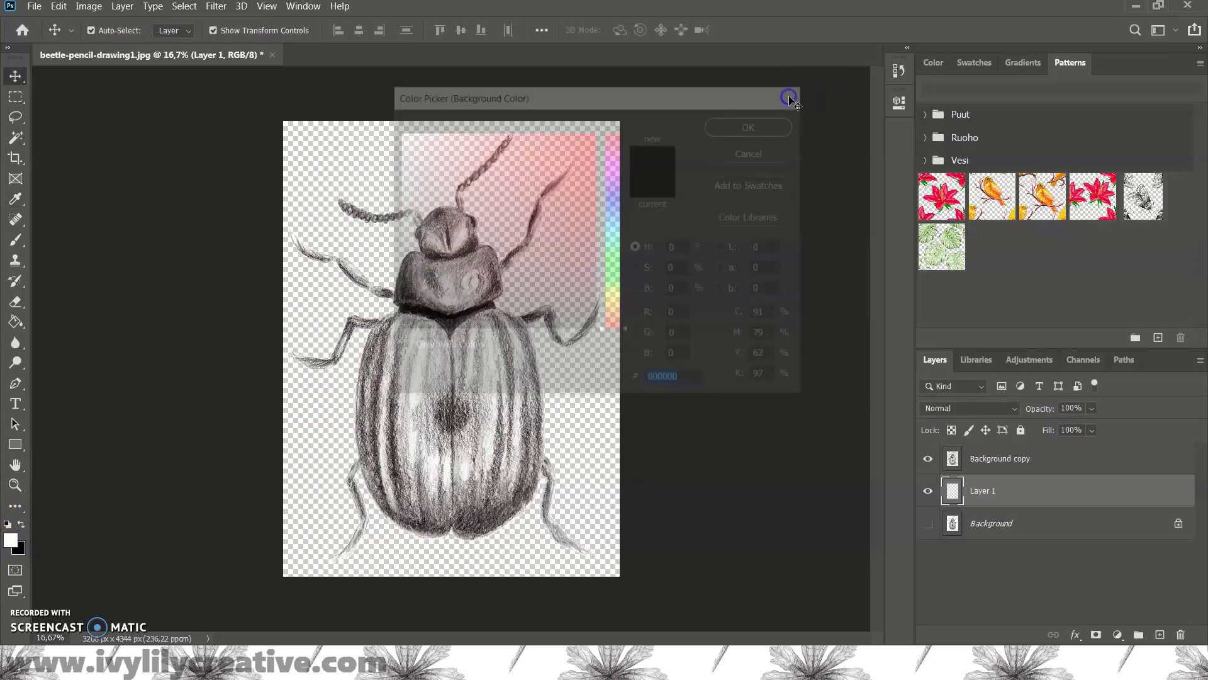
click(58, 7)
click(97, 236)
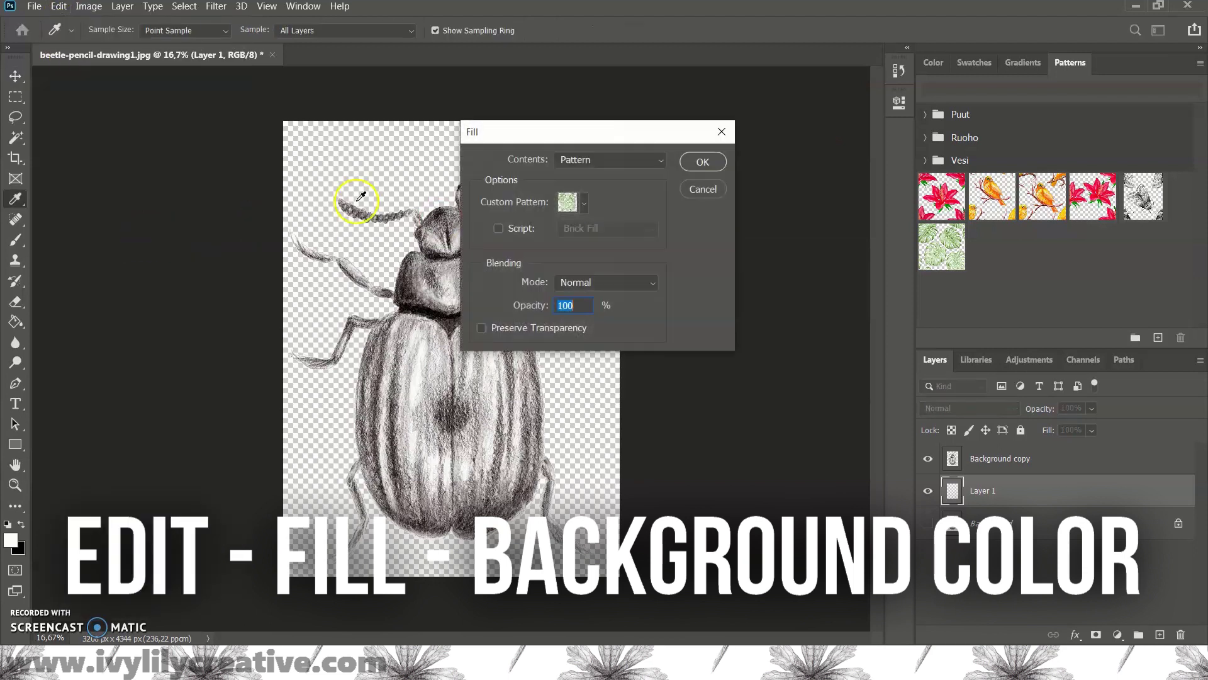
click(621, 160)
click(622, 189)
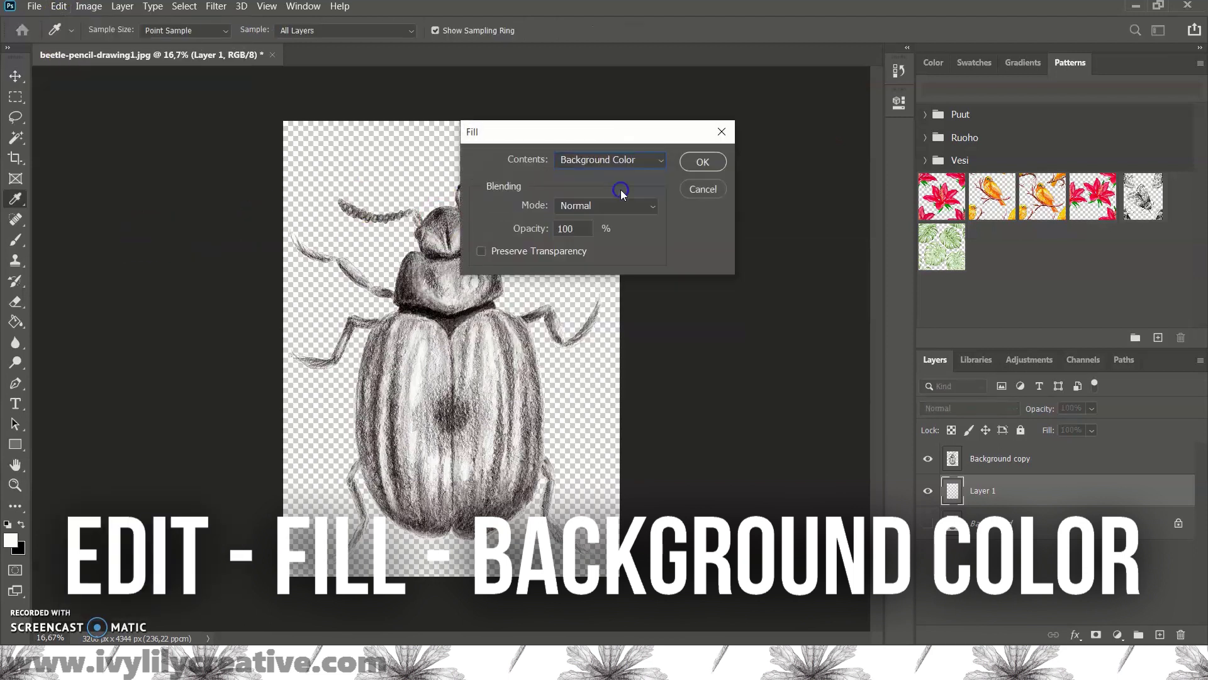
click(700, 162)
key(v)
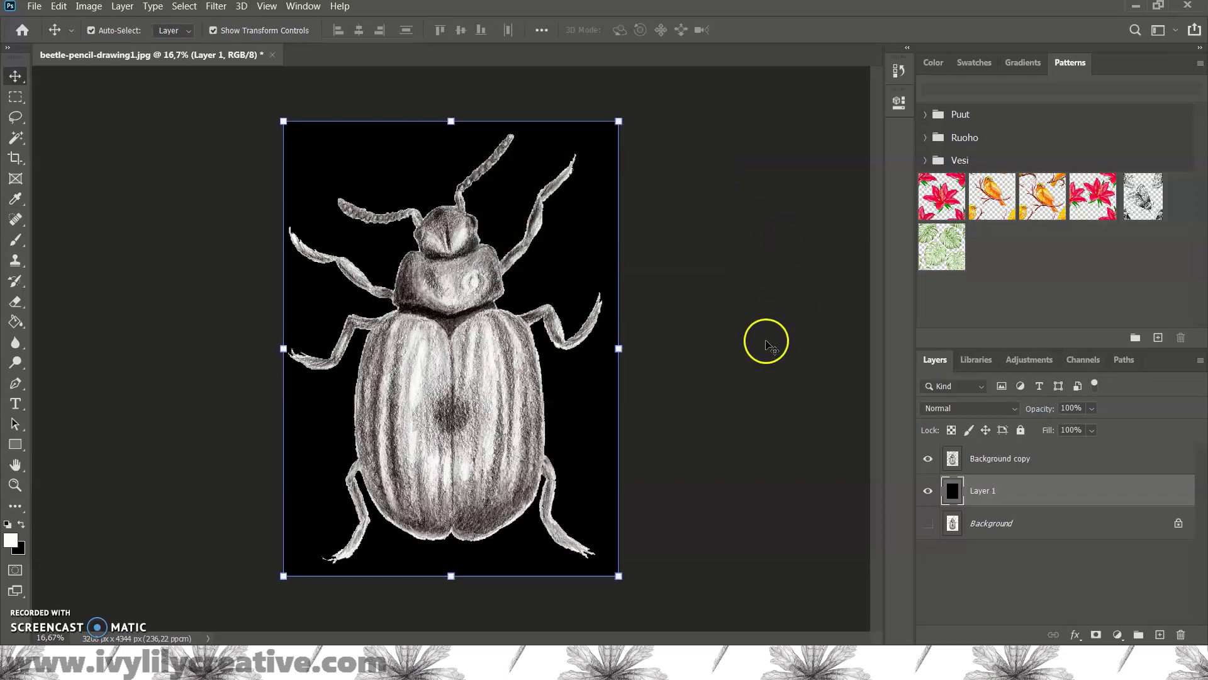
Step: Zoom to 300% on the antenna and try a small Eraser brush, undoing the faint test erase
click(15, 486)
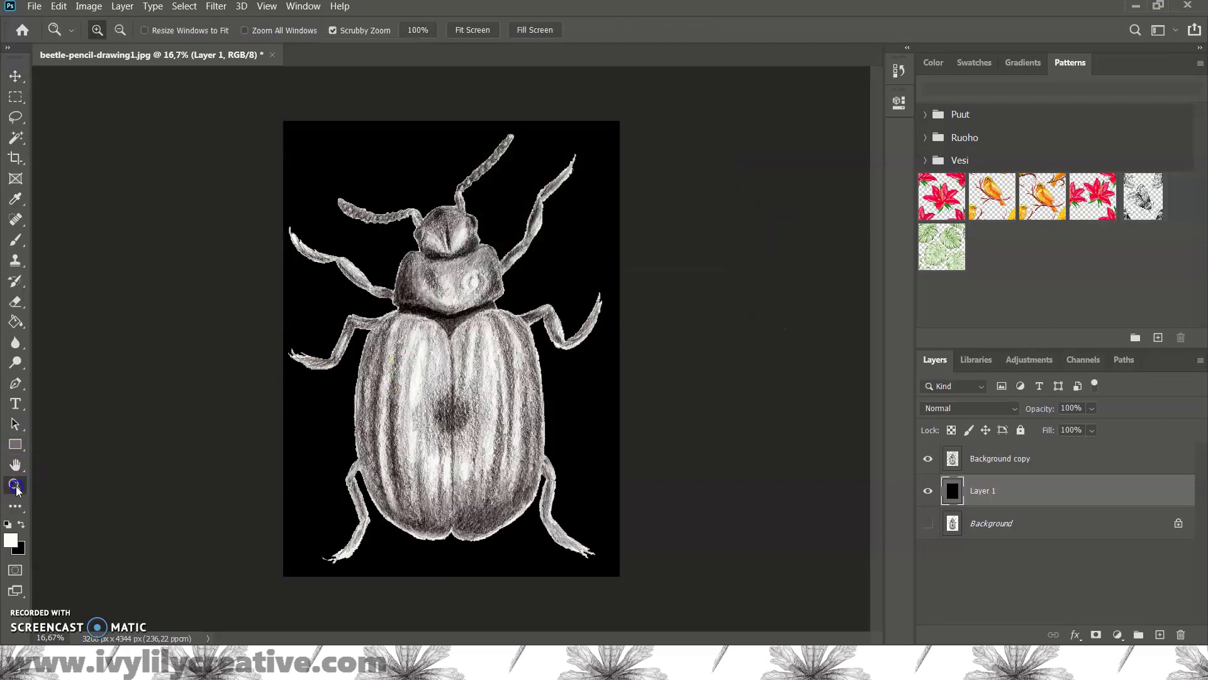
drag(349, 370, 352, 371)
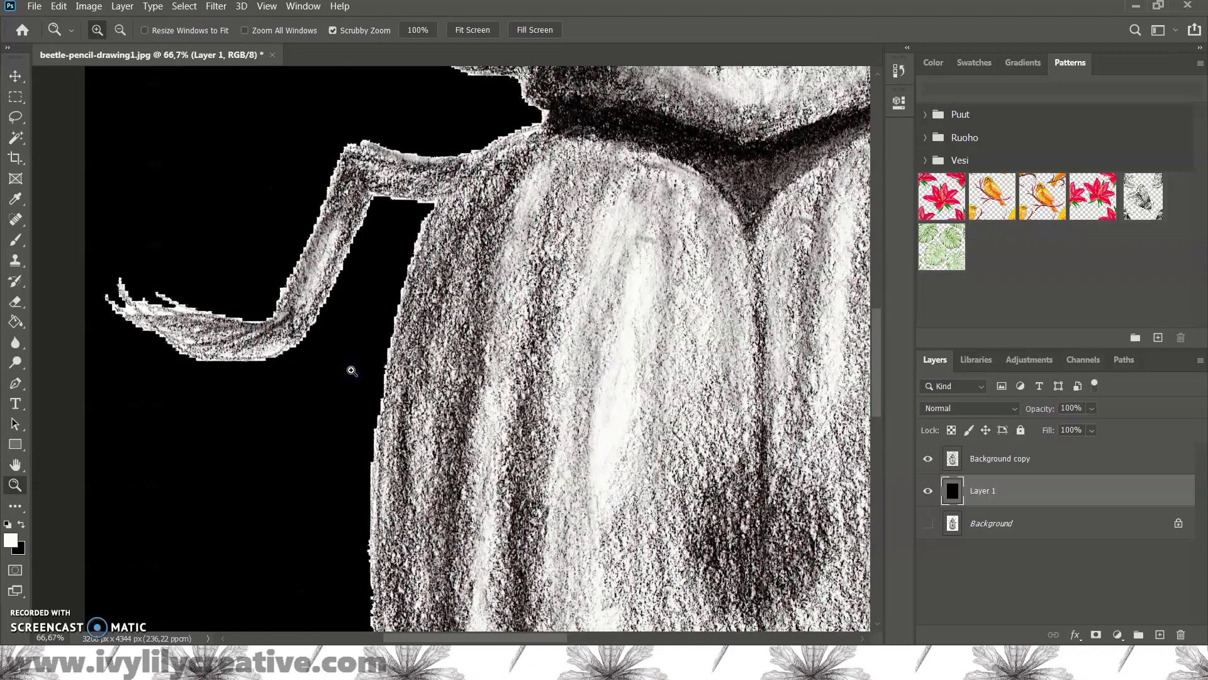
click(343, 337)
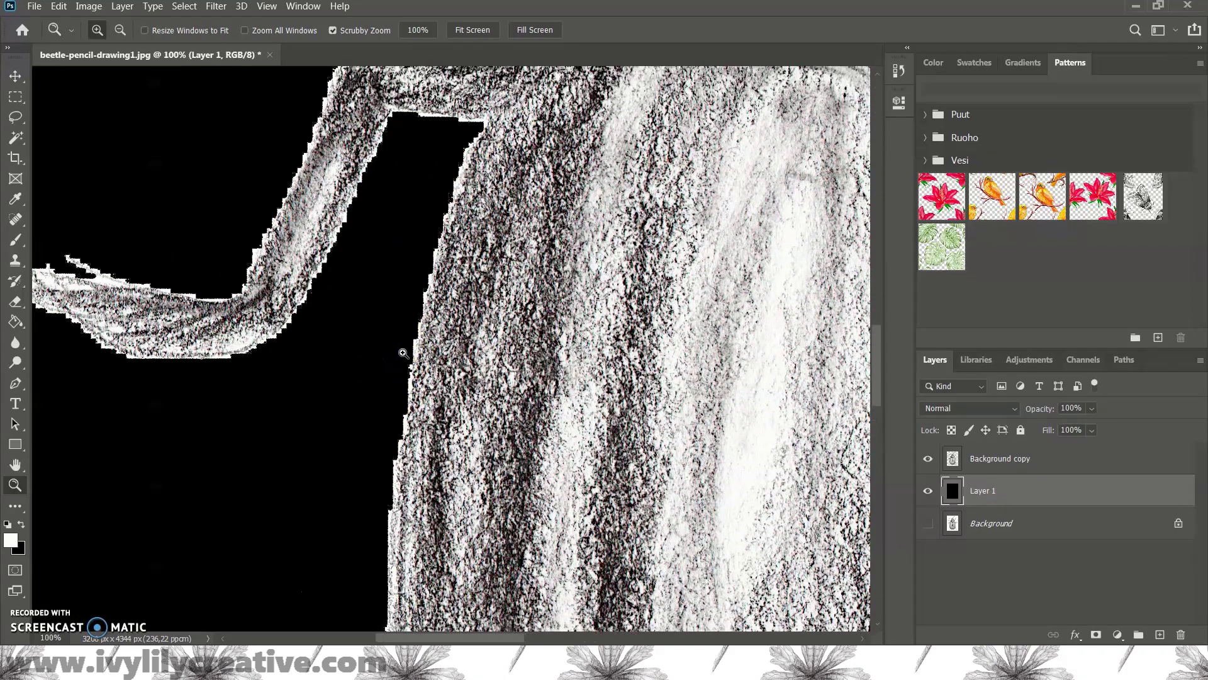
scroll(402, 352, up, 5)
scroll(402, 353, left, 5)
scroll(403, 352, up, 3)
scroll(545, 272, up, 3)
click(545, 272)
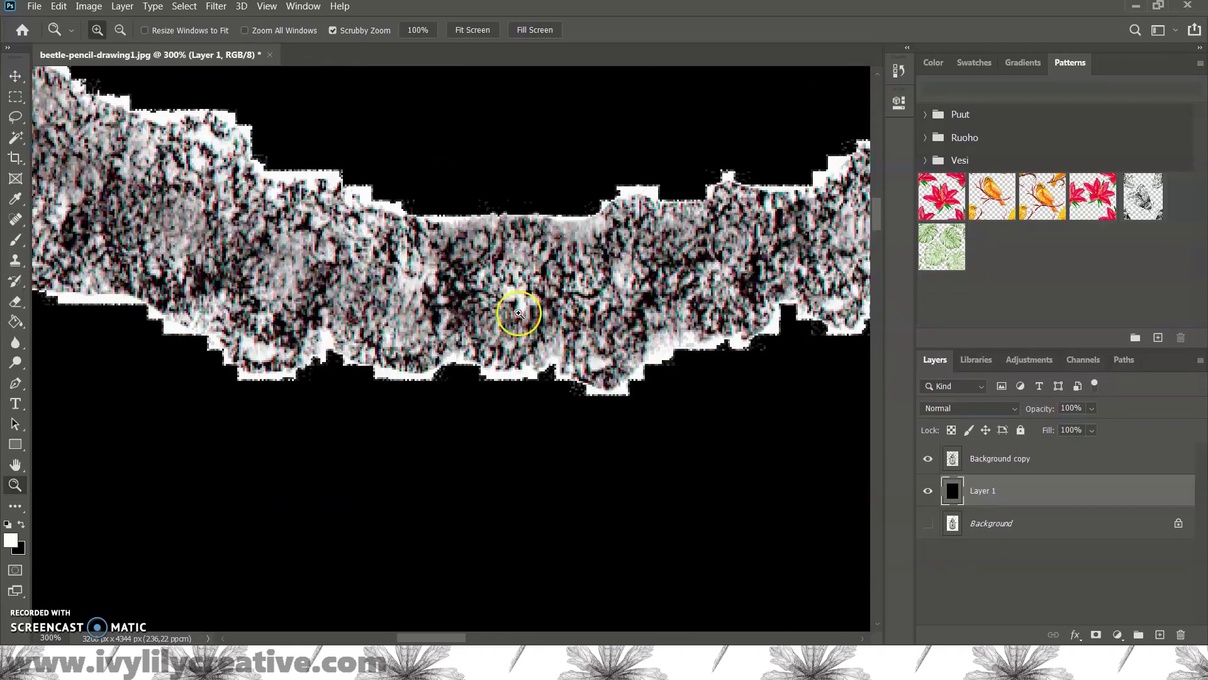
click(15, 301)
click(113, 31)
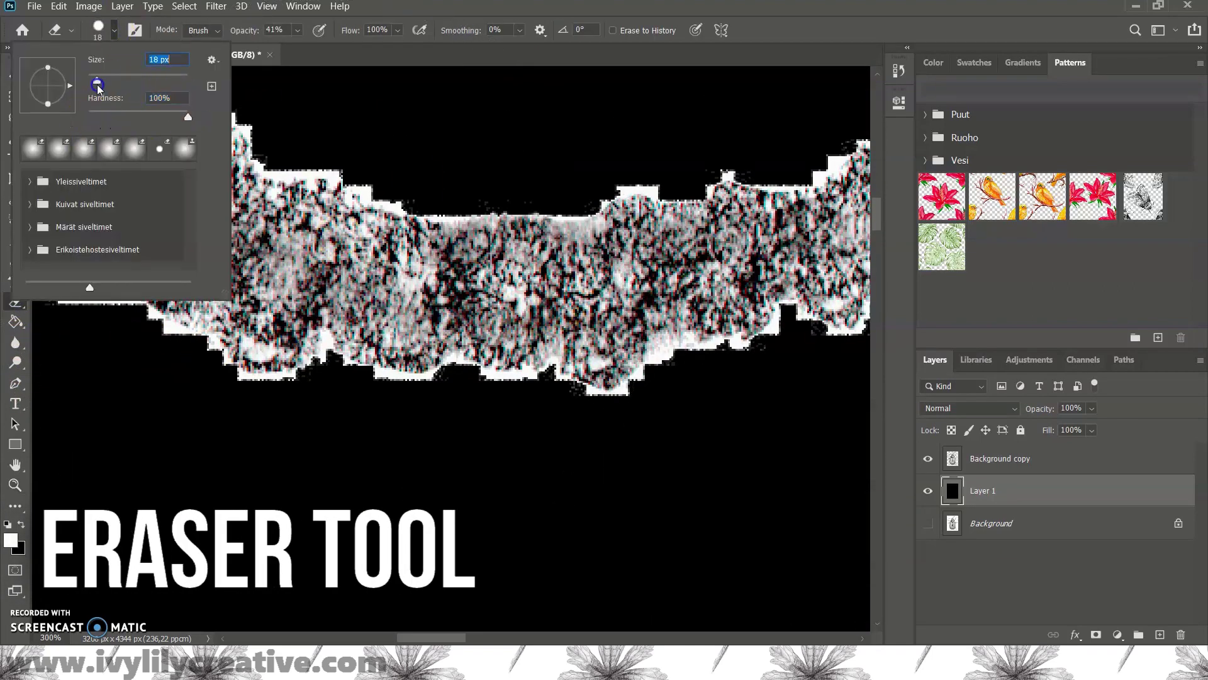
drag(401, 185, 418, 195)
click(59, 6)
click(1020, 460)
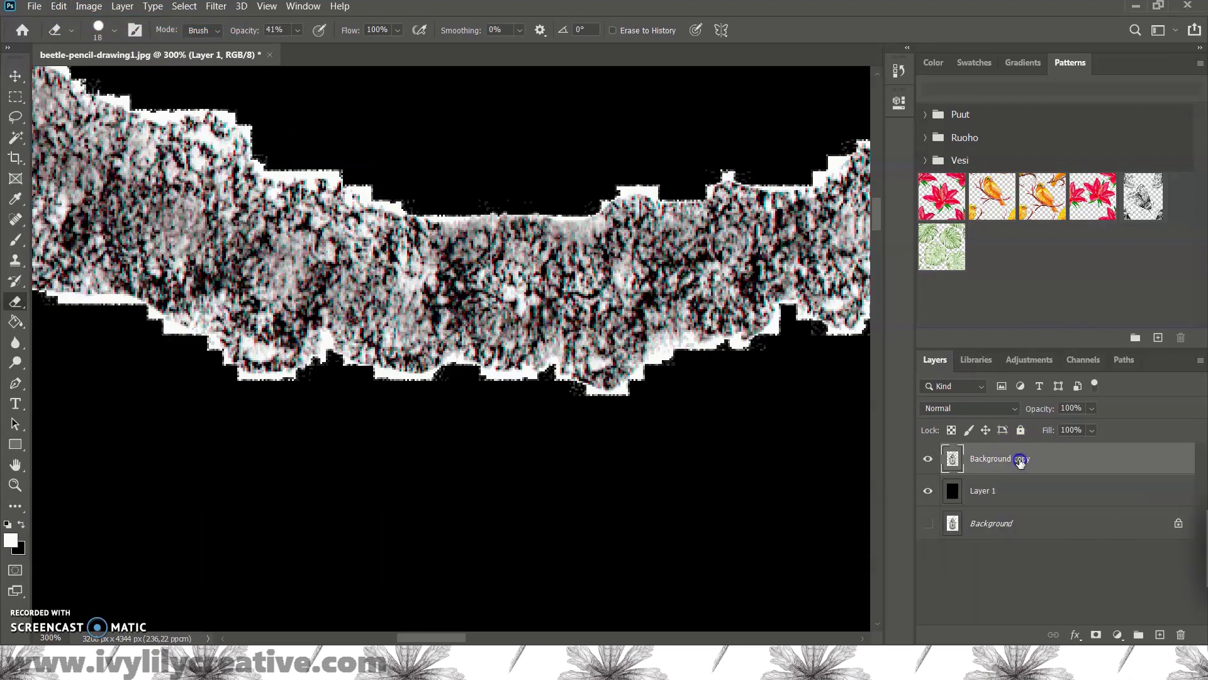
Step: Set the eraser to 100% opacity and erase the white fringes along the antenna and outline
click(298, 30)
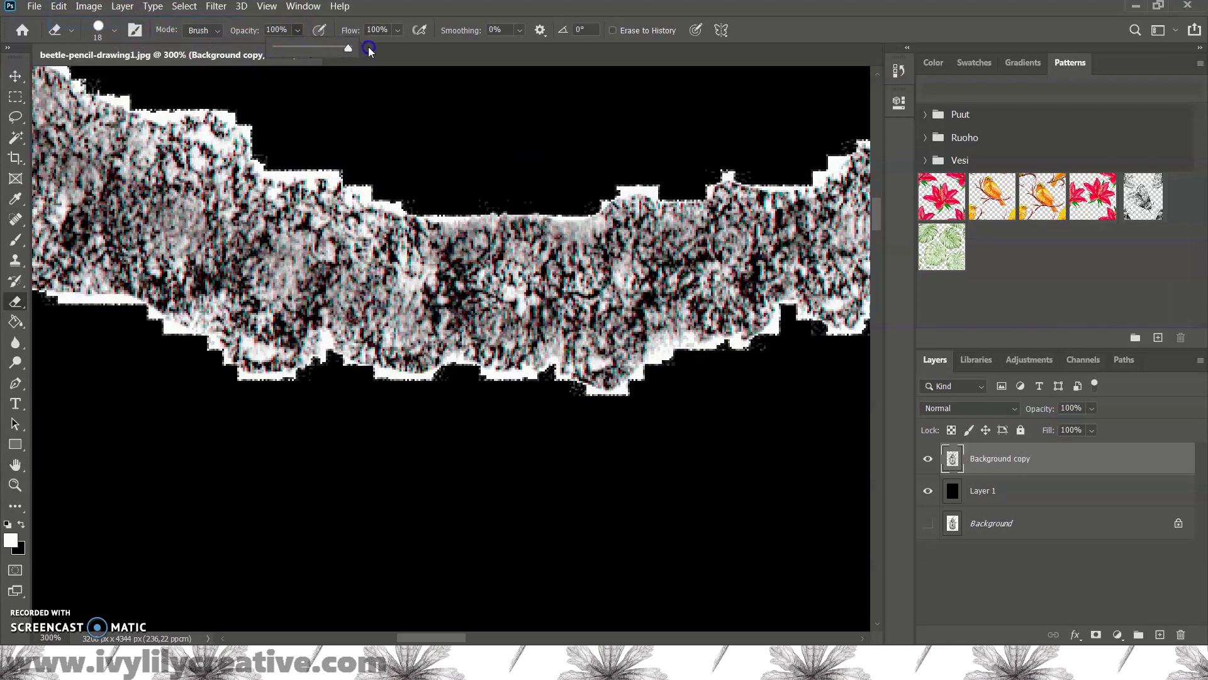
click(318, 155)
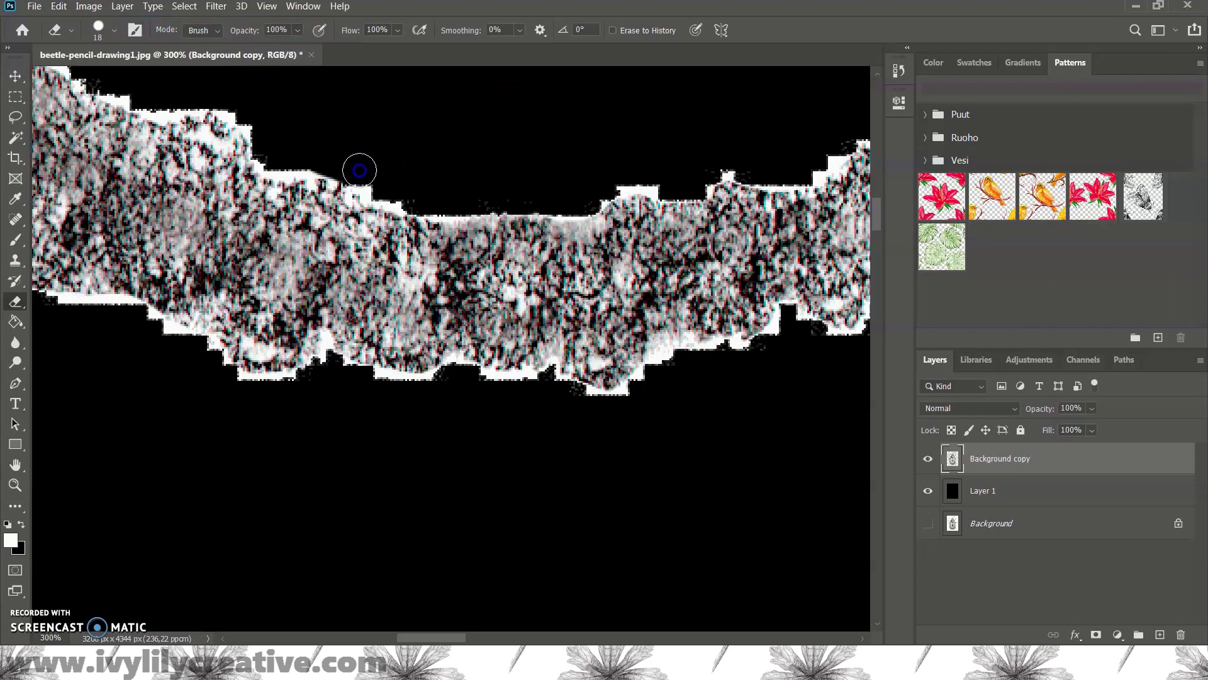
drag(362, 171, 777, 167)
drag(269, 380, 844, 358)
key(z)
alt+click(350, 468)
scroll(350, 467, right, 5)
click(16, 301)
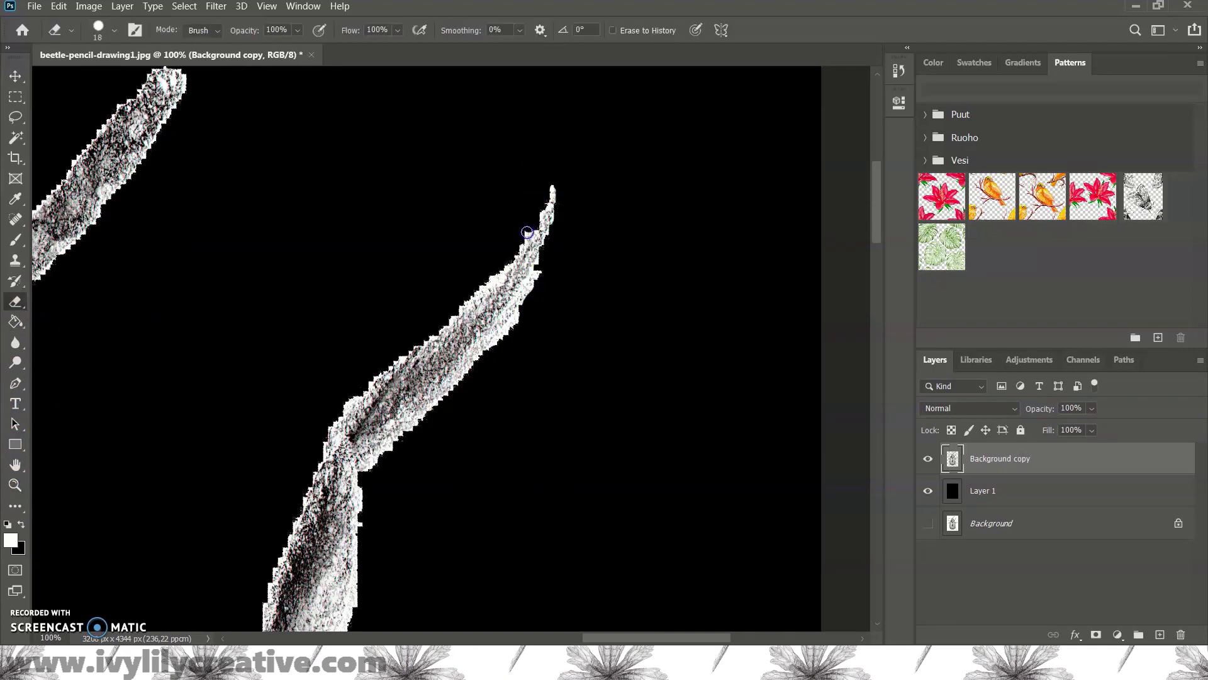
scroll(609, 399, down, 5)
scroll(707, 426, down, 5)
scroll(726, 323, left, 3)
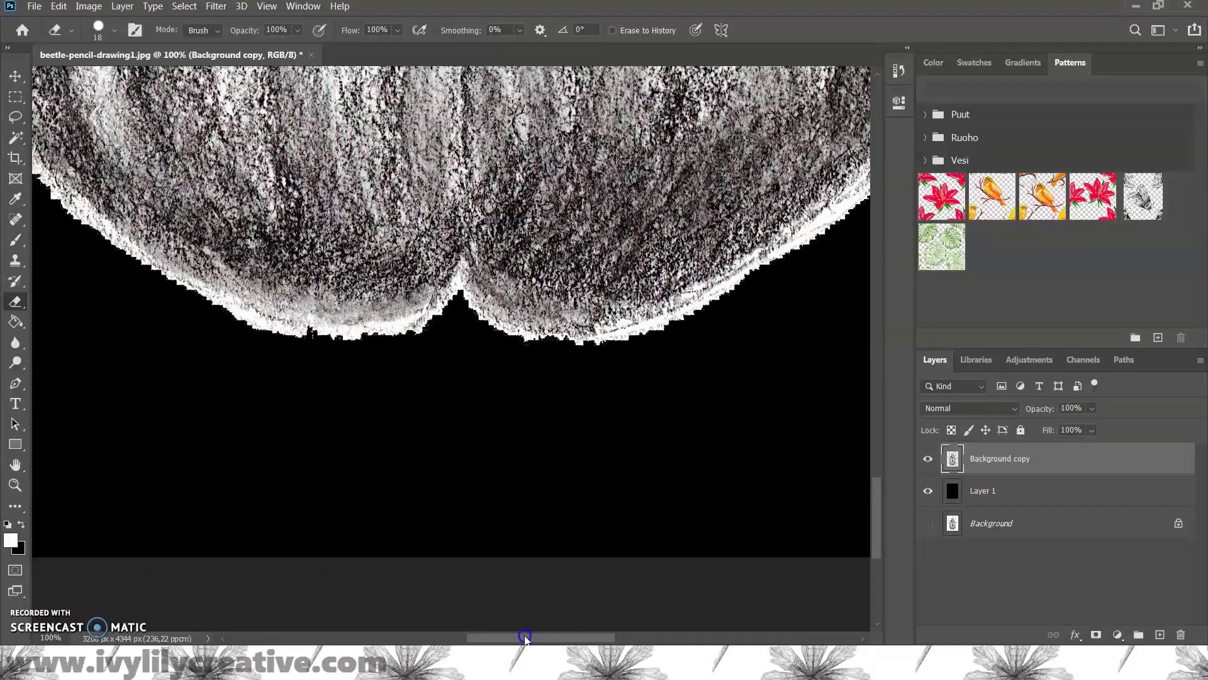
scroll(726, 323, left, 3)
scroll(378, 428, left, 5)
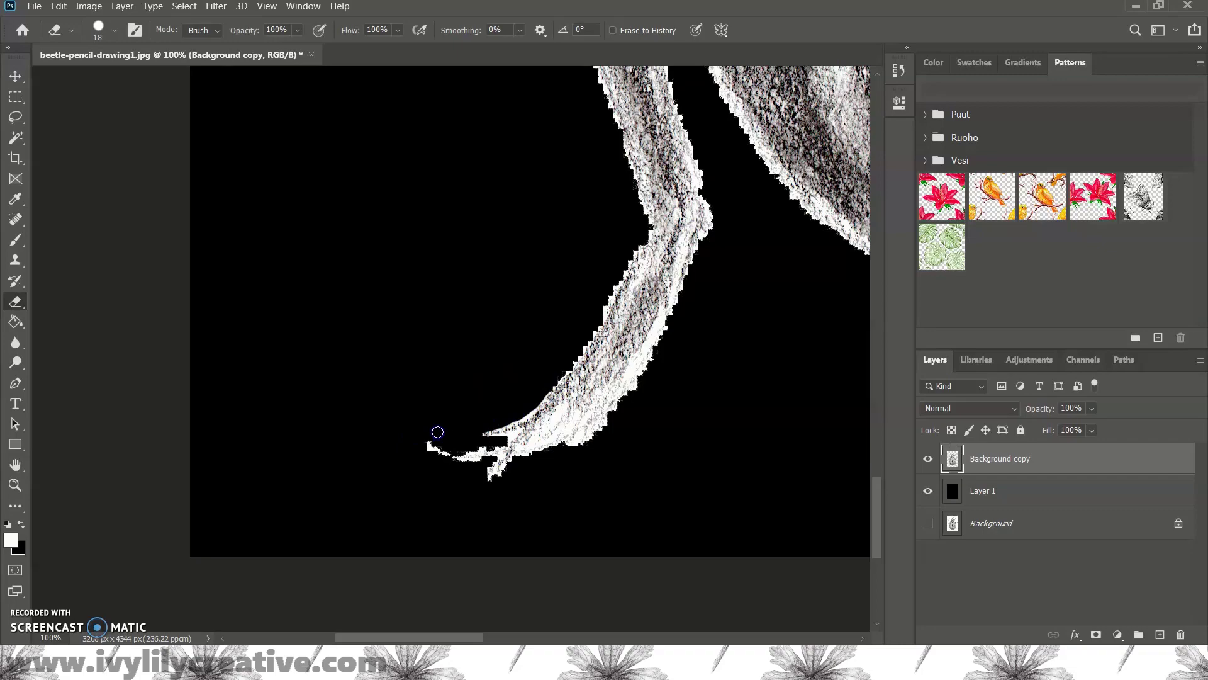
scroll(540, 364, up, 5)
scroll(235, 439, up, 5)
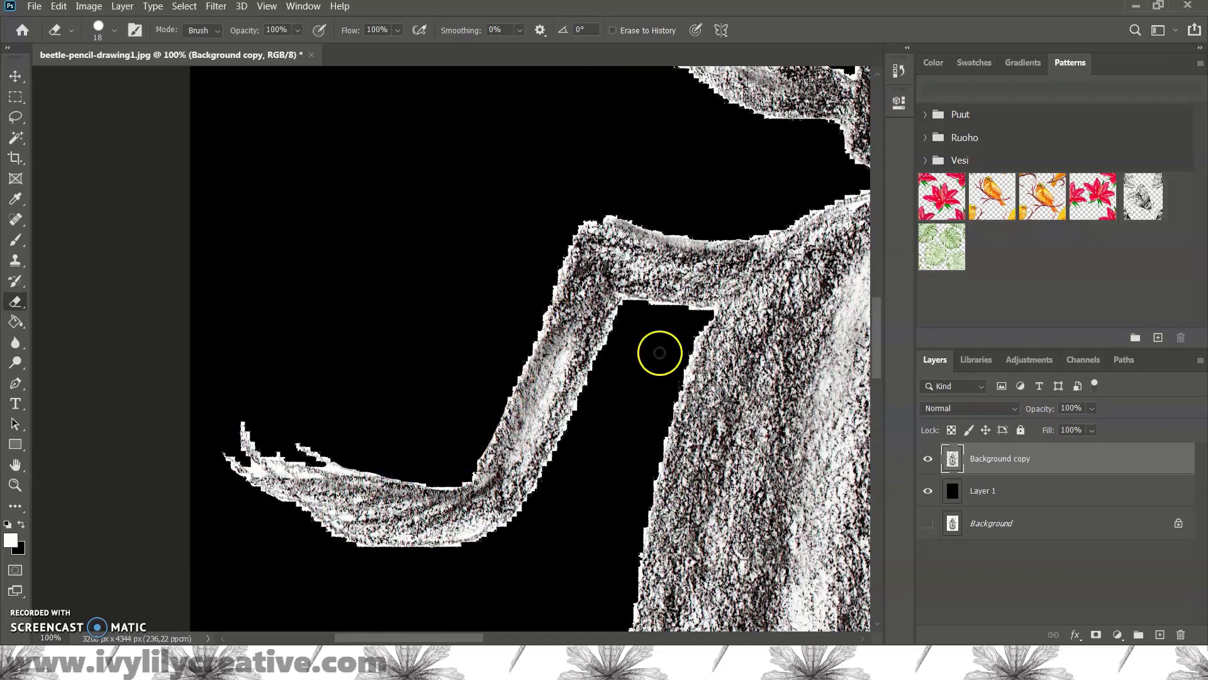
scroll(659, 353, up, 5)
Step: Hide the black layer to check transparency and save the beetle as a PNG
key(z)
alt+click(491, 330)
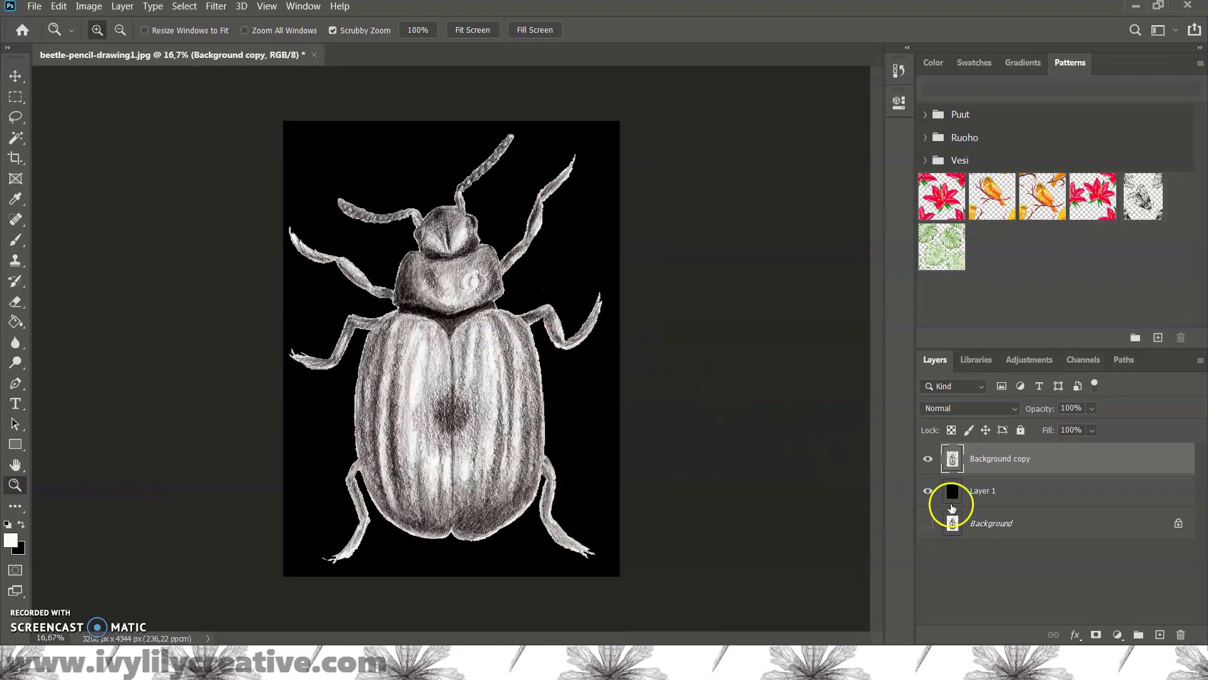
click(932, 492)
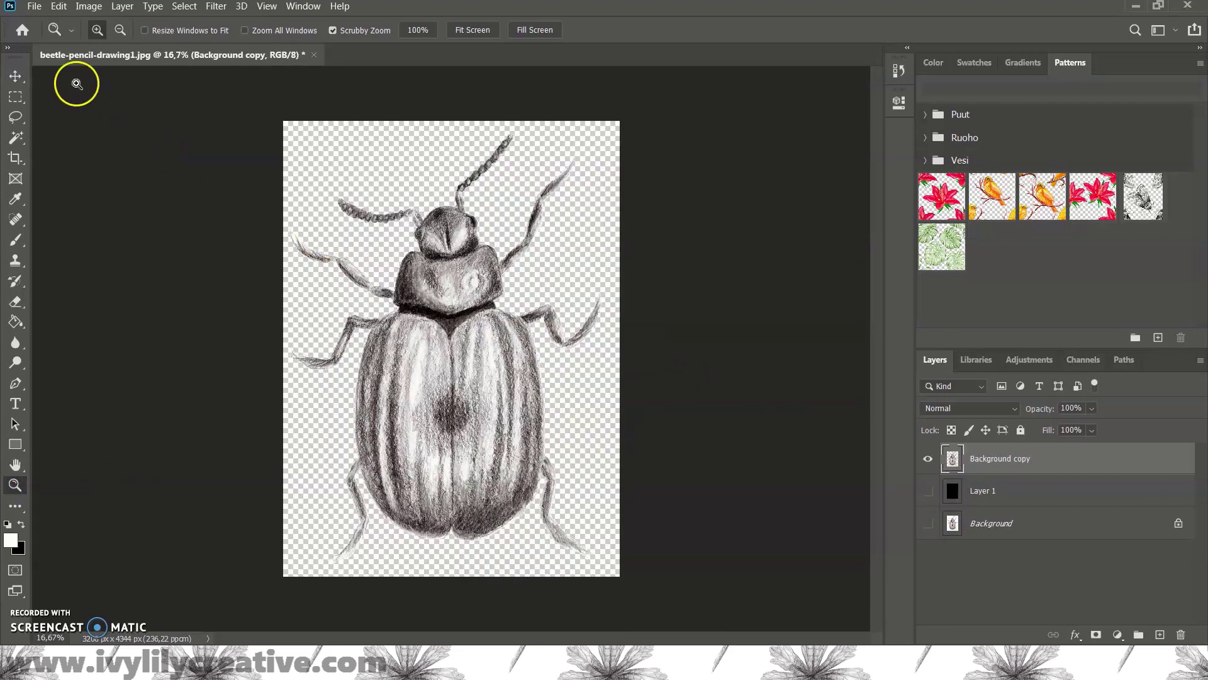
click(41, 10)
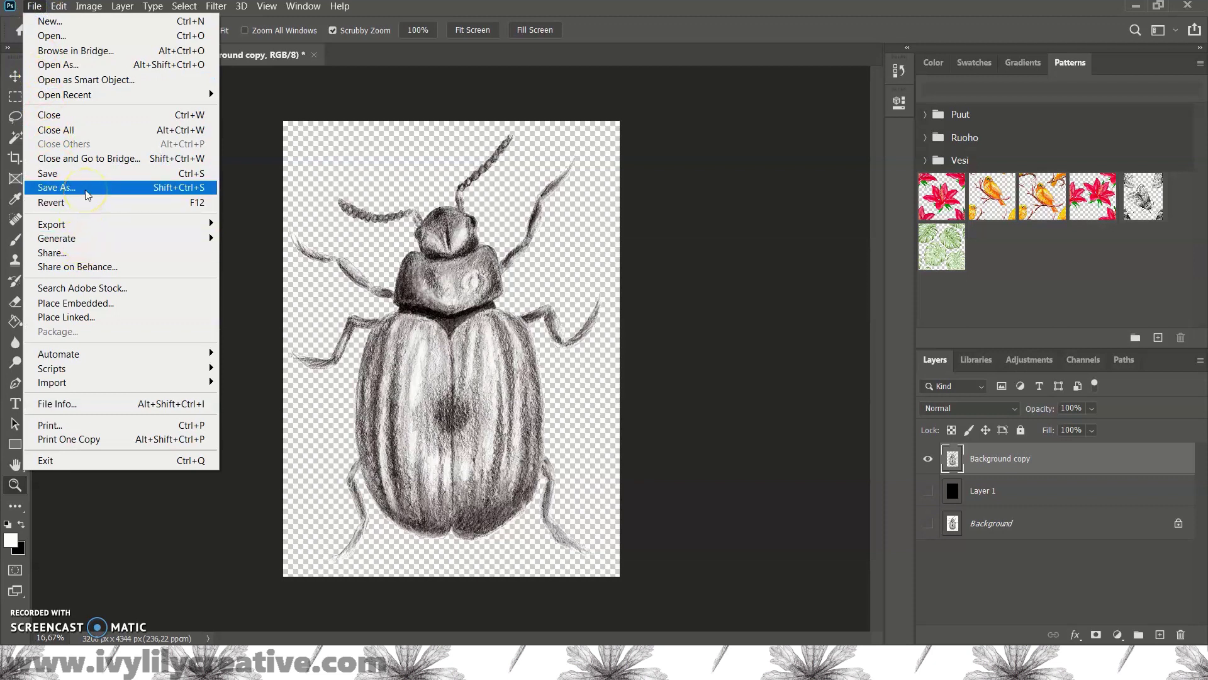
click(87, 192)
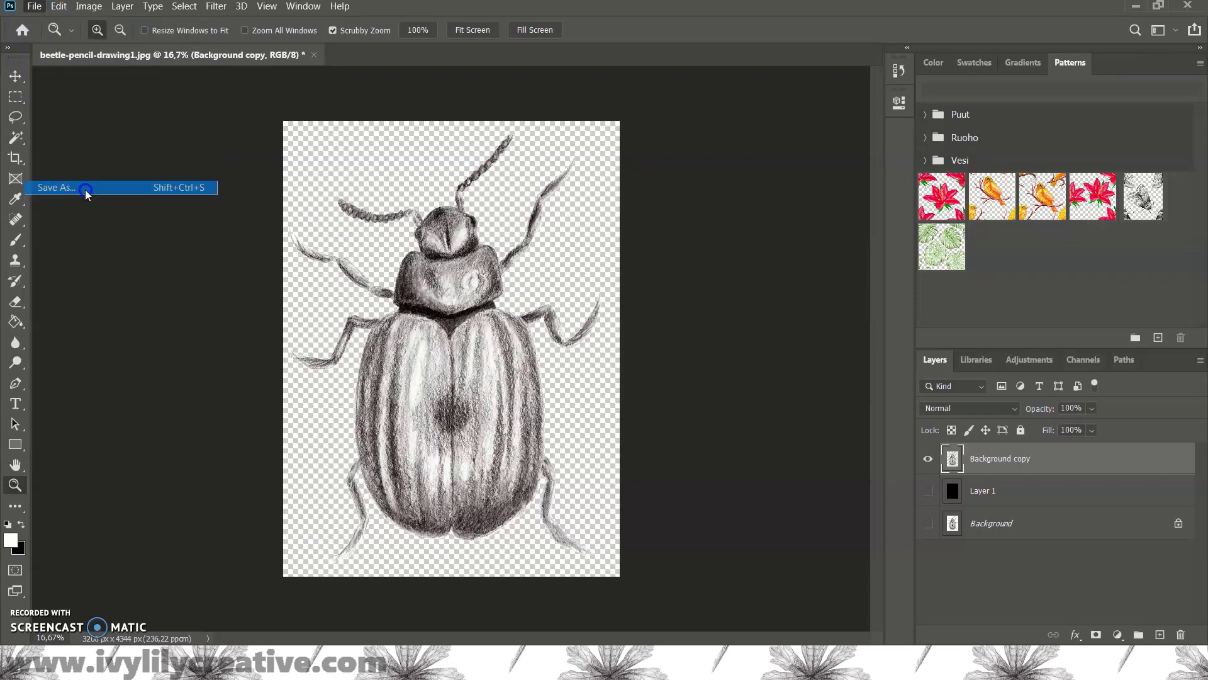
click(463, 408)
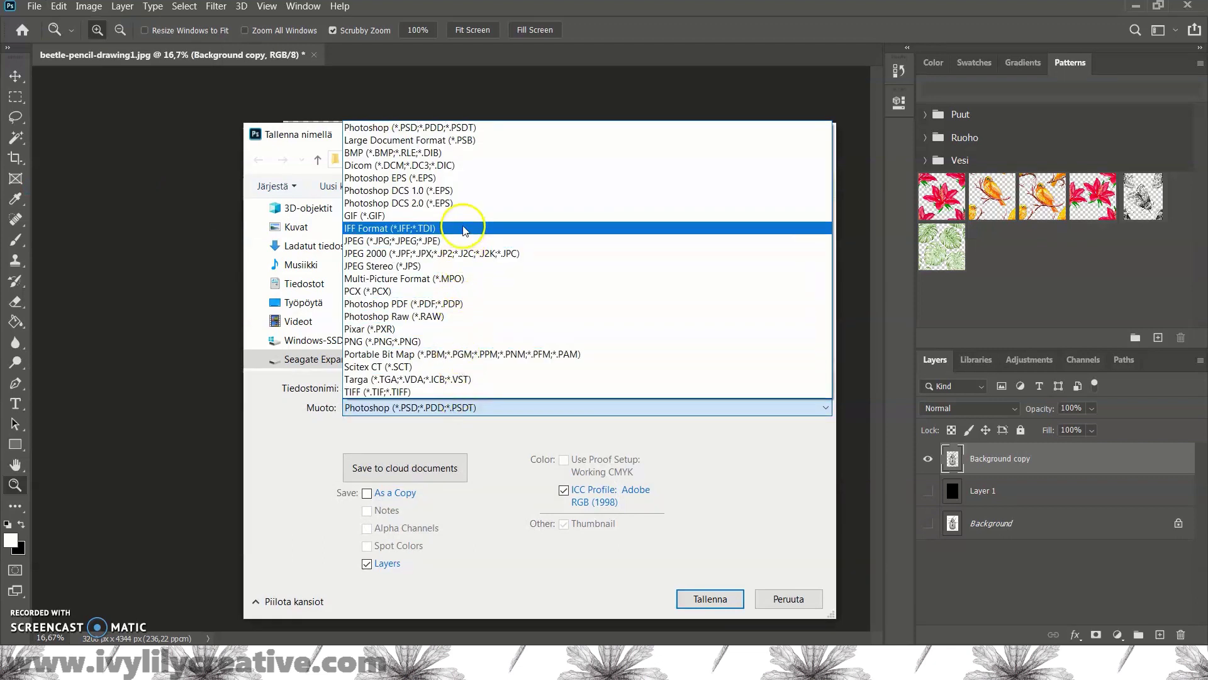
click(440, 341)
text(beetle)
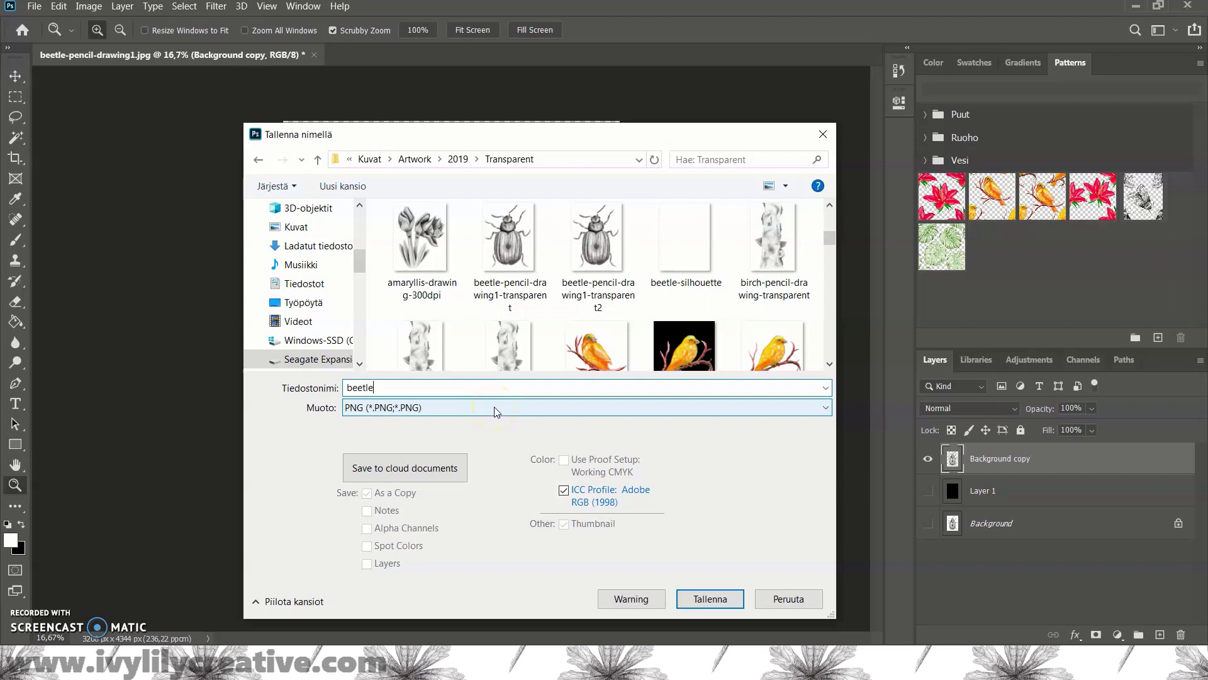
click(711, 598)
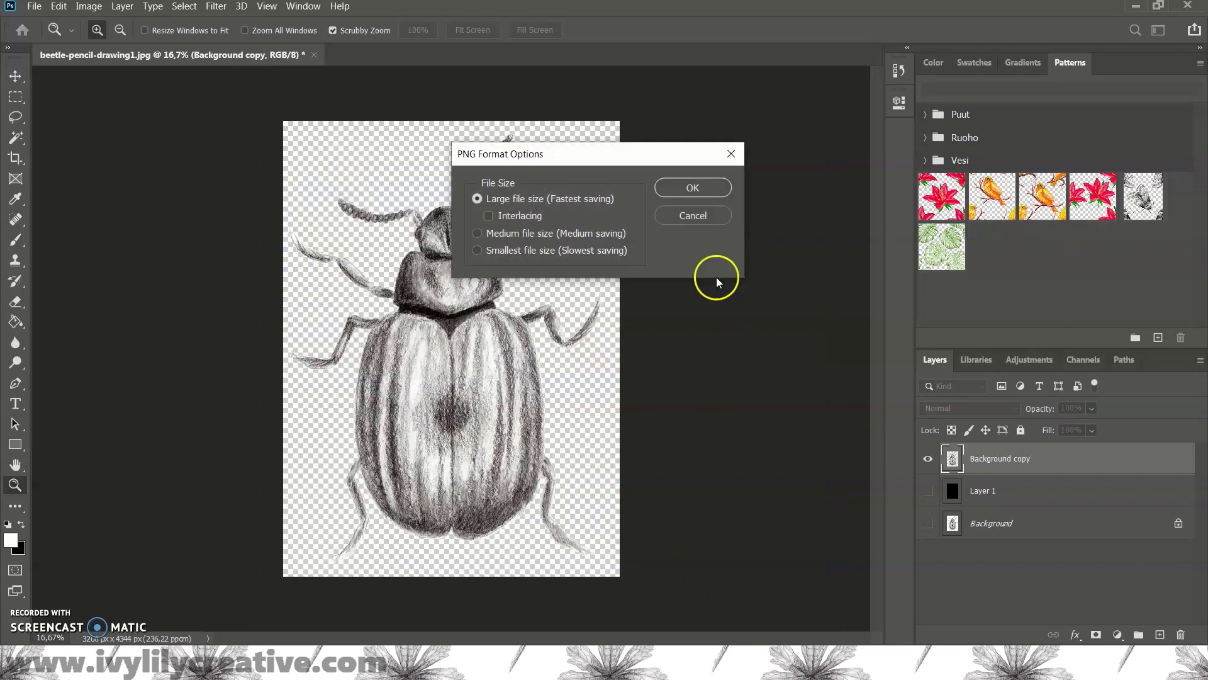
click(693, 190)
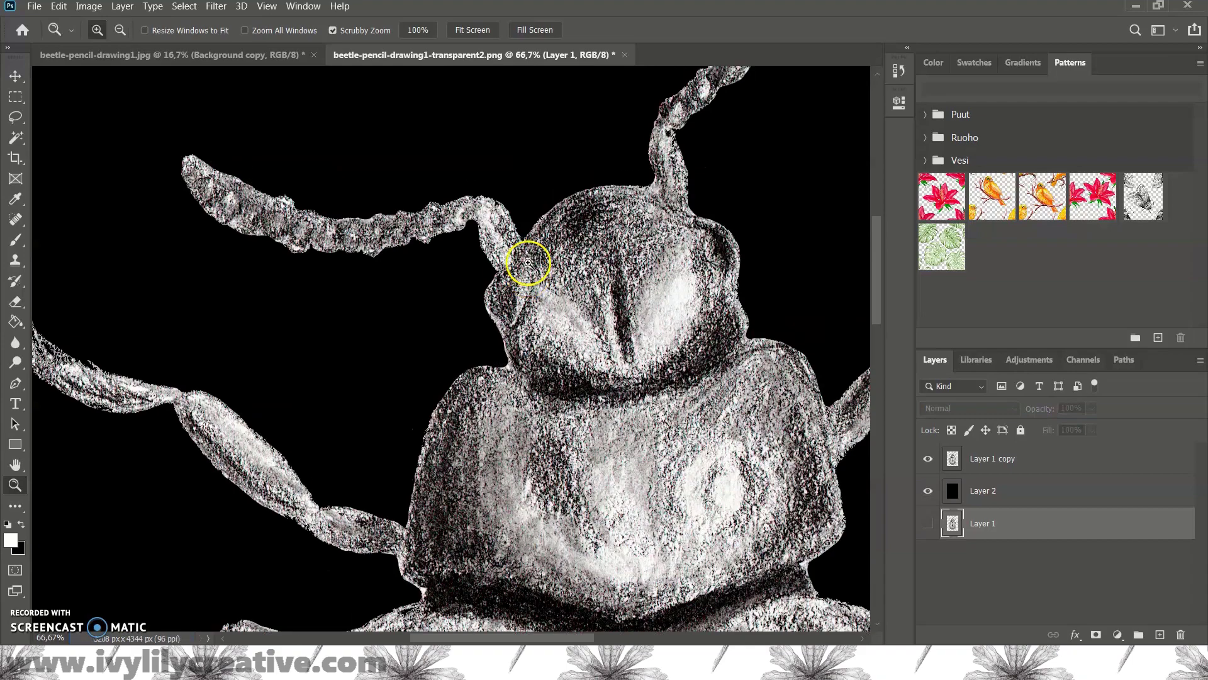
Step: Bring up the Amina watercolour baby portrait
scroll(390, 268, down, 2)
scroll(291, 342, down, 2)
scroll(188, 391, down, 2)
scroll(143, 409, down, 2)
scroll(196, 431, down, 3)
scroll(195, 431, down, 3)
scroll(197, 432, down, 3)
scroll(197, 433, down, 2)
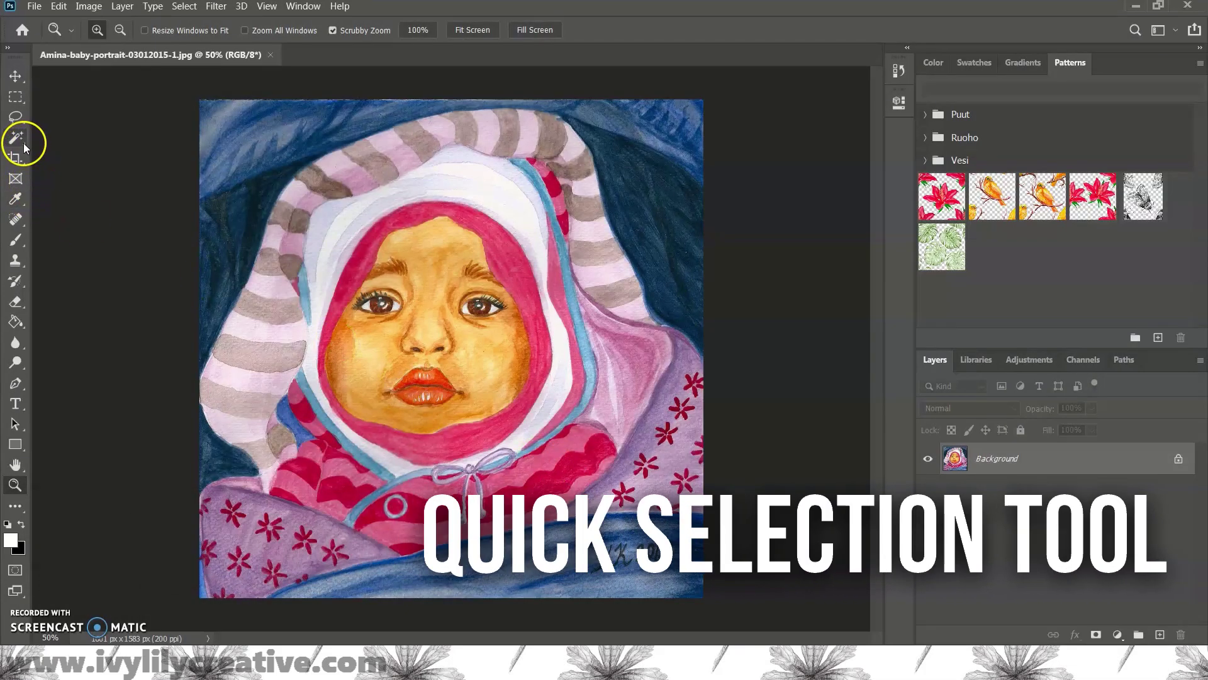
Step: With Quick Selection, select the blue background at the top left and down the right side
click(24, 142)
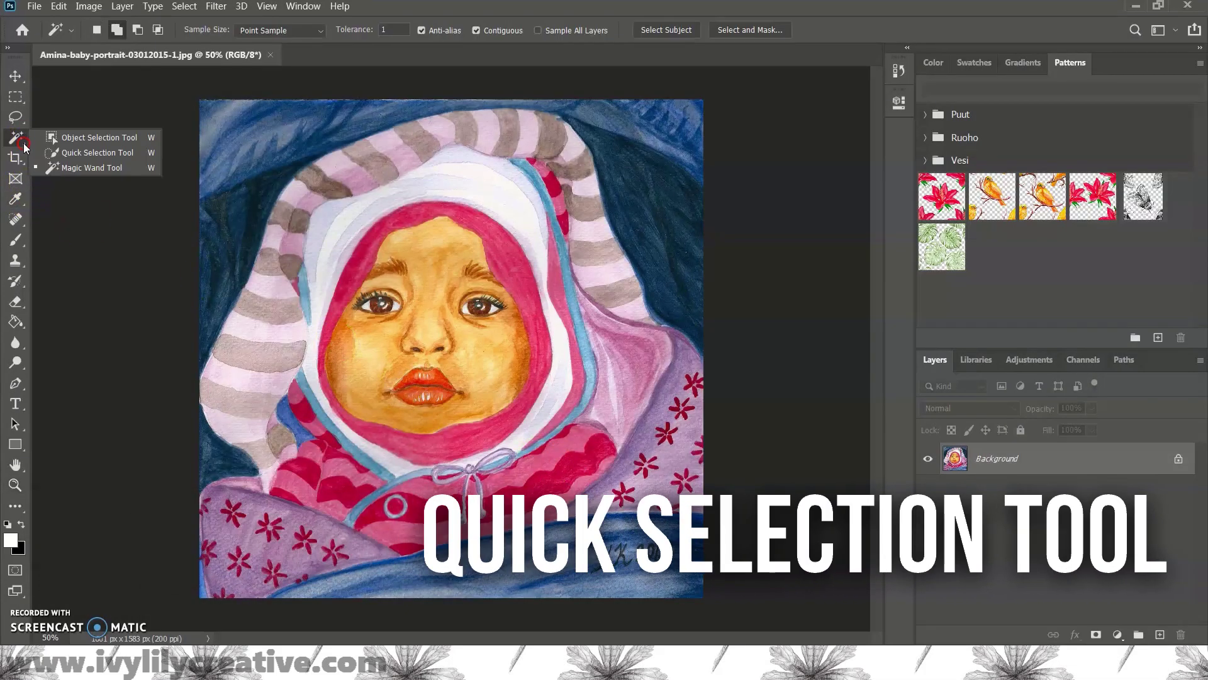
click(93, 153)
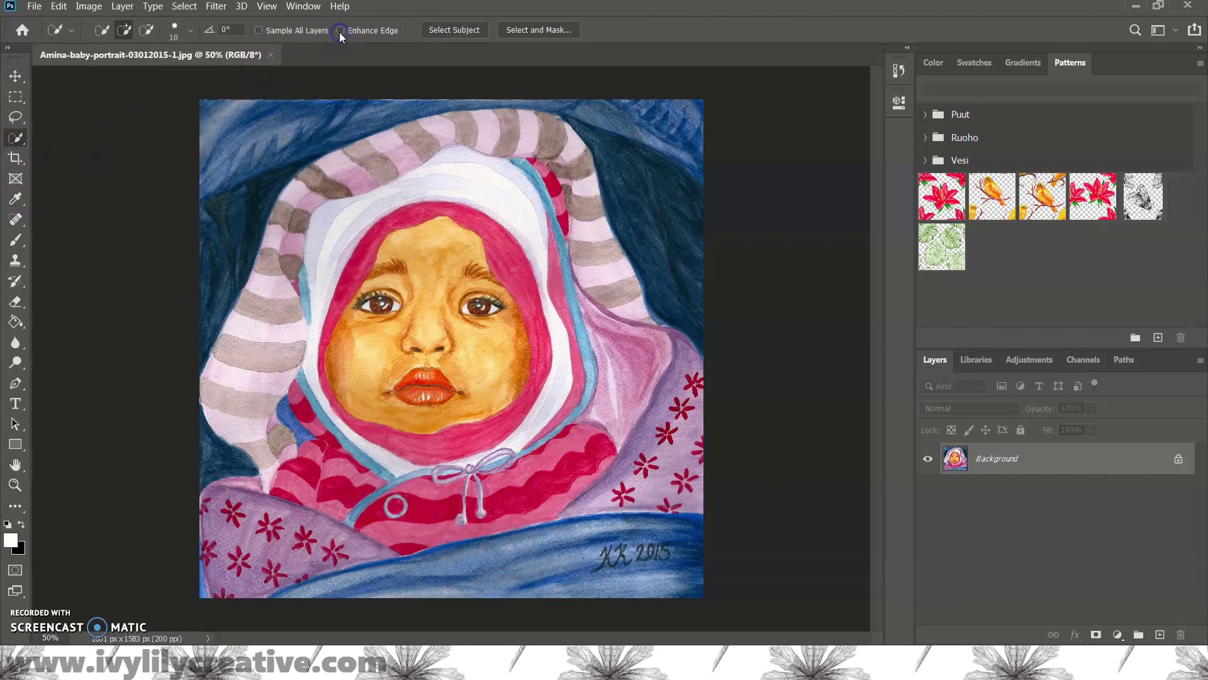
click(189, 33)
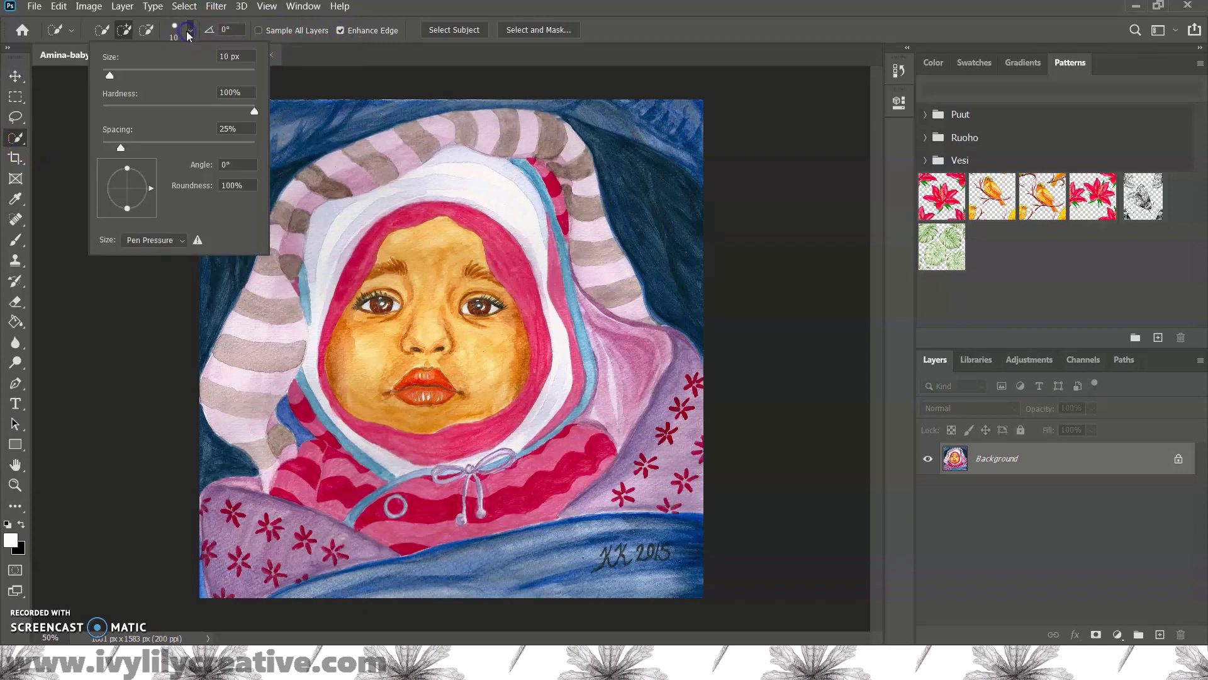
click(189, 32)
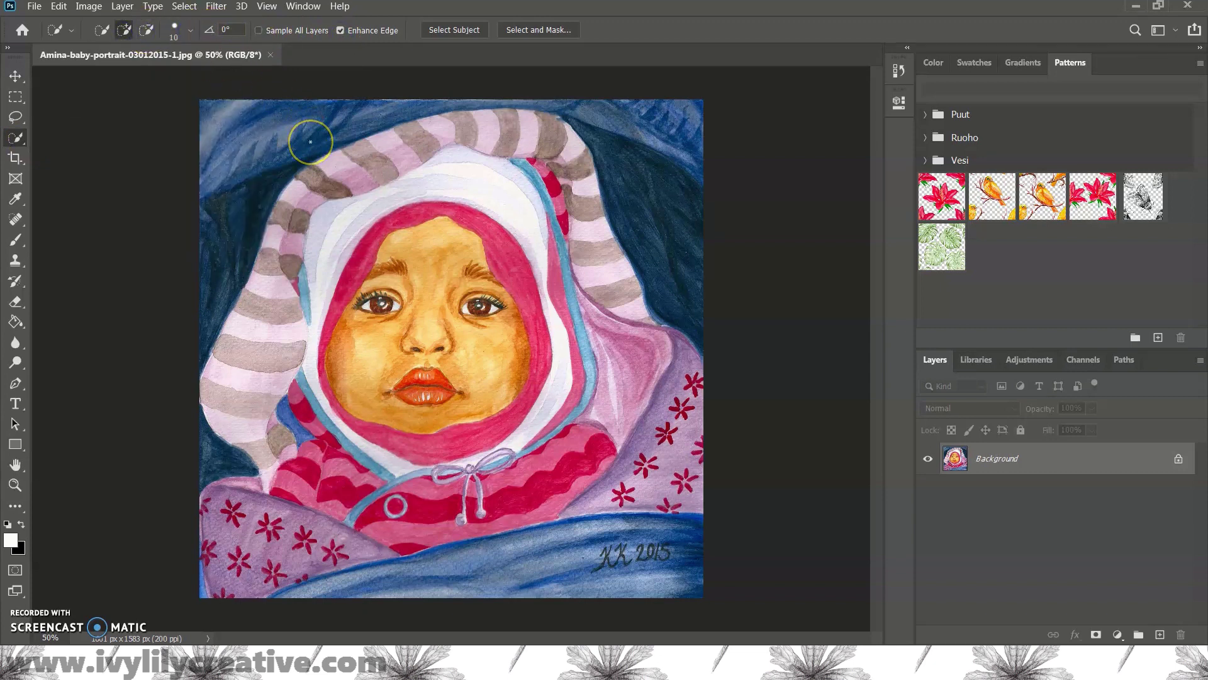
mouse_move(310, 142)
mouse_down()
mouse_move(237, 139)
mouse_move(460, 104)
mouse_up()
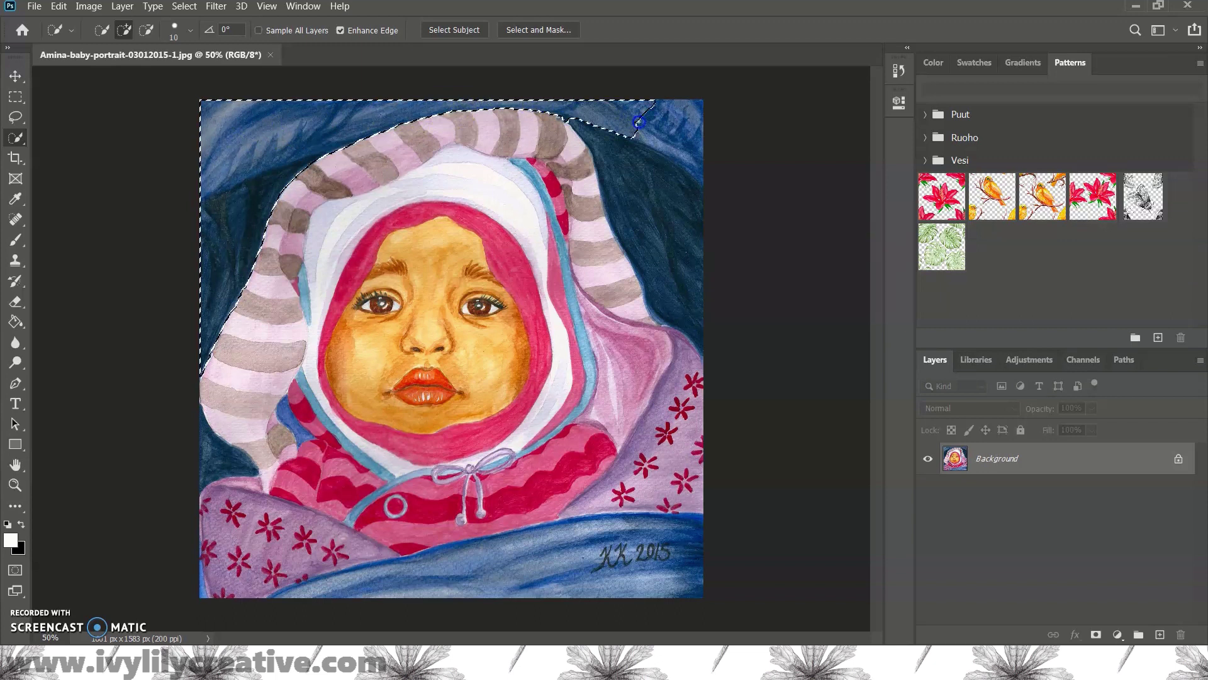
drag(688, 163, 691, 193)
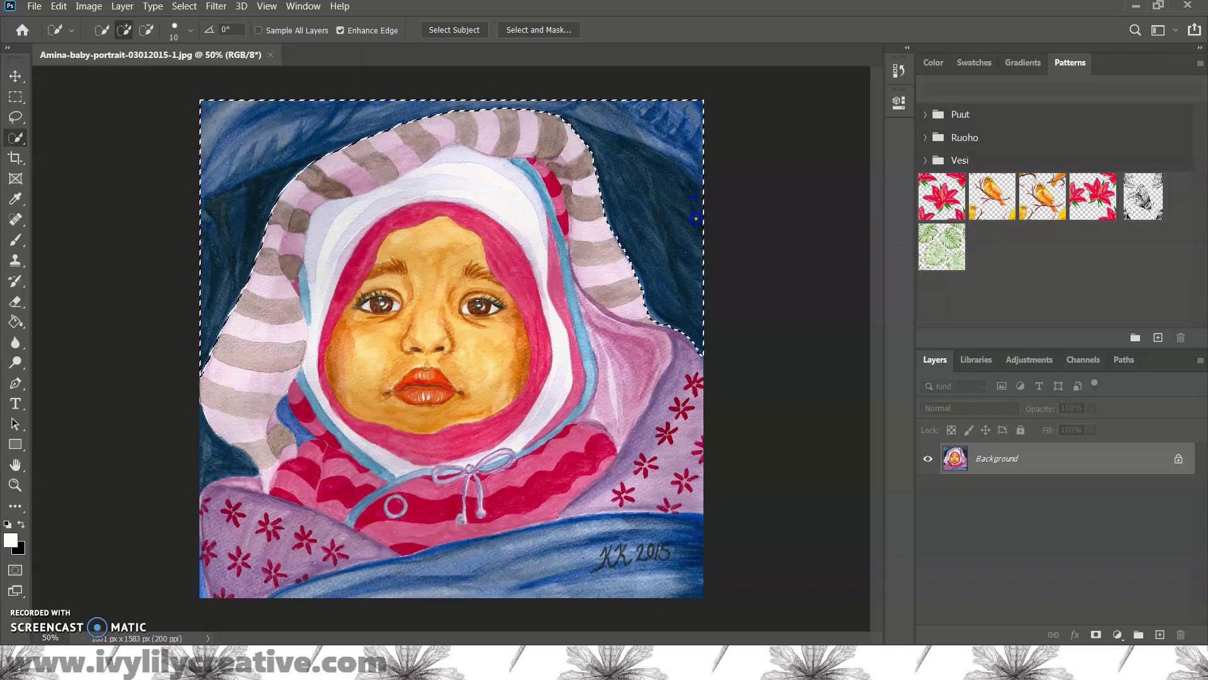
drag(697, 236, 697, 351)
drag(216, 329, 202, 372)
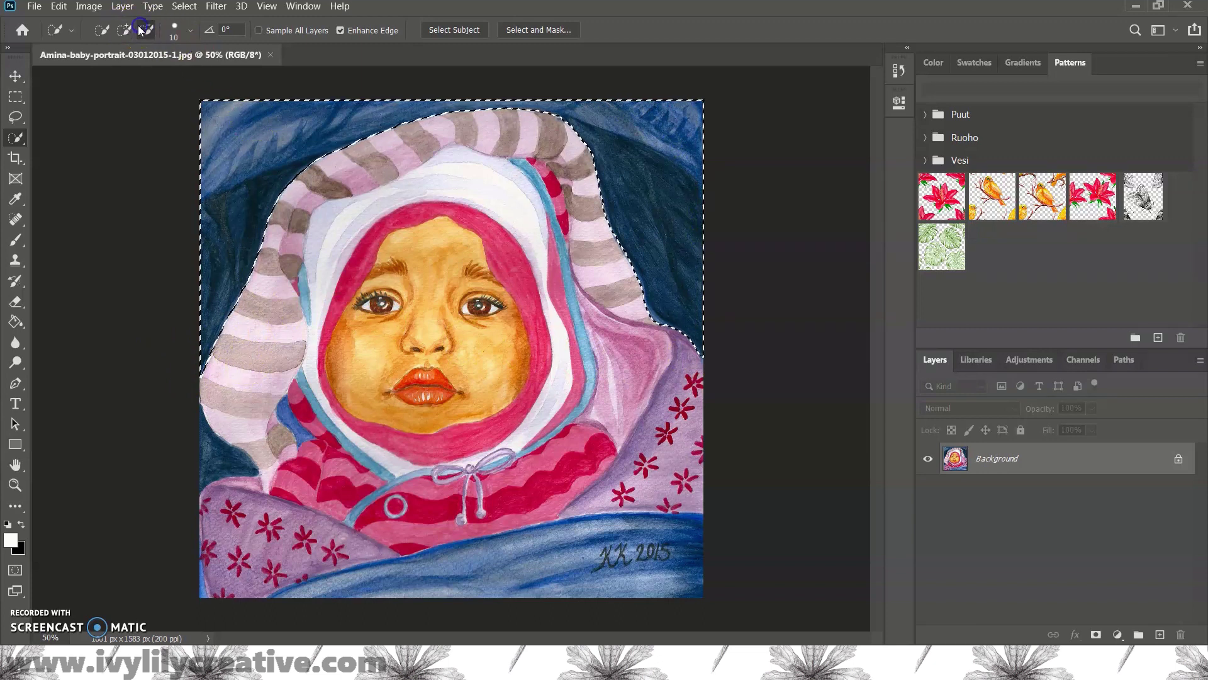
Step: Add the dark area left of the hood and the bottom blue blanket, refining the lower edge
click(219, 460)
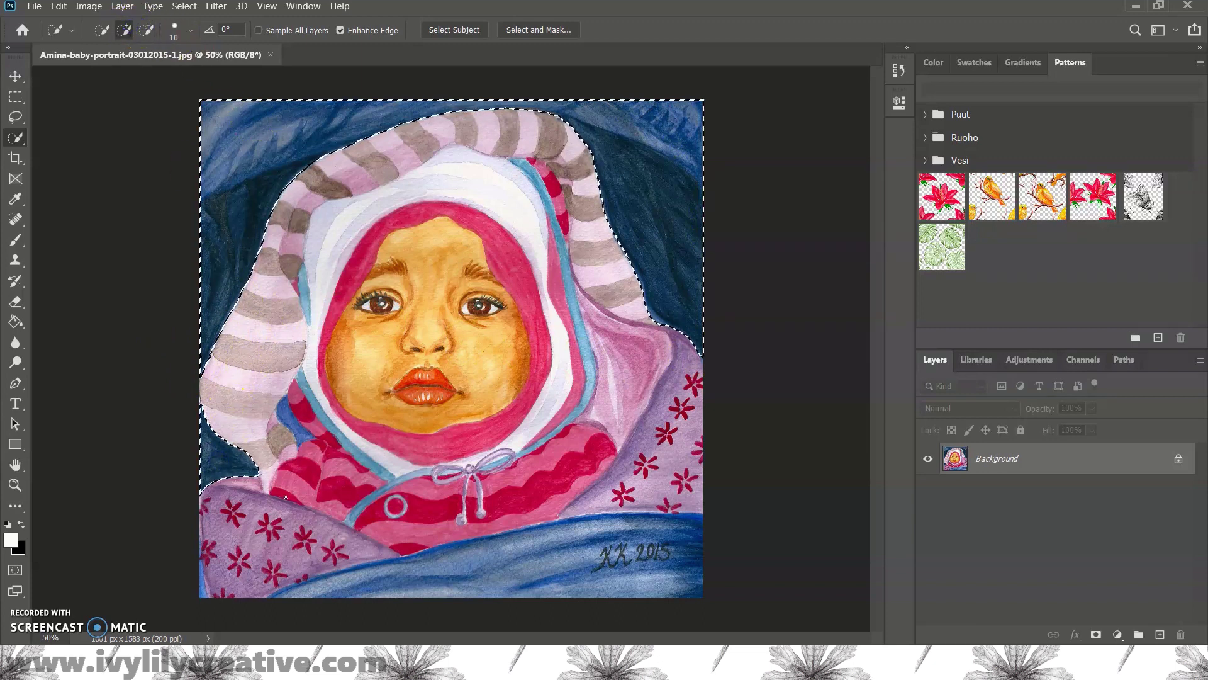
click(286, 572)
click(400, 587)
click(365, 574)
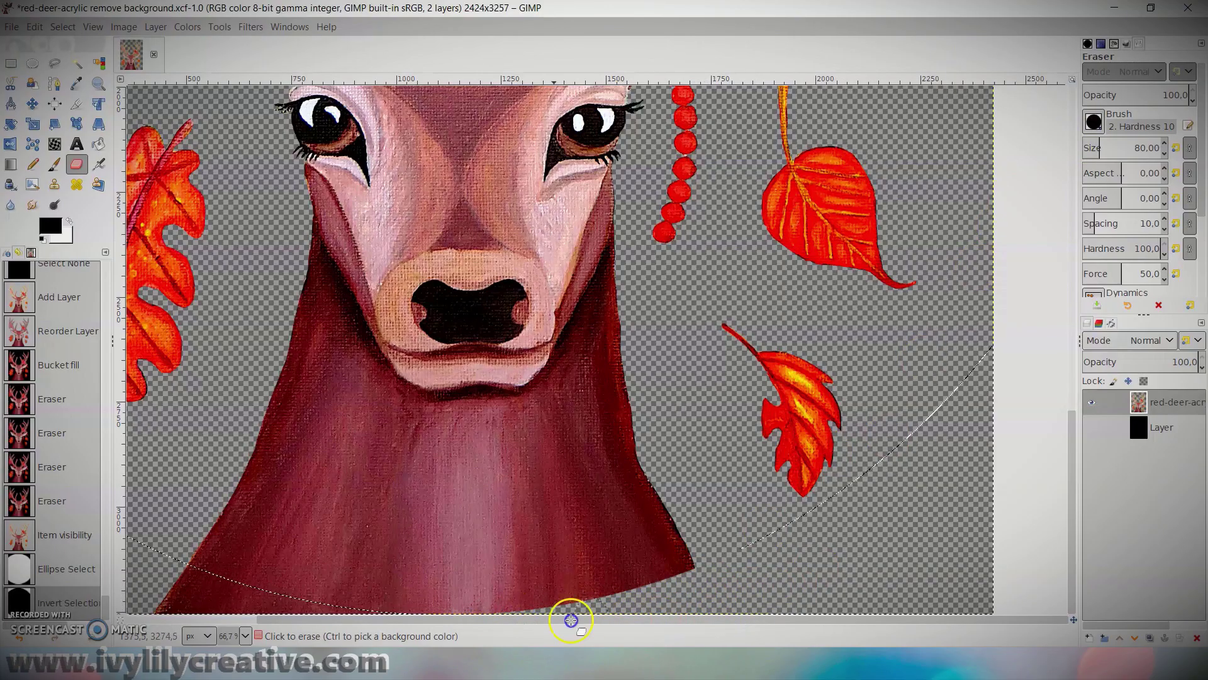
drag(571, 621, 291, 606)
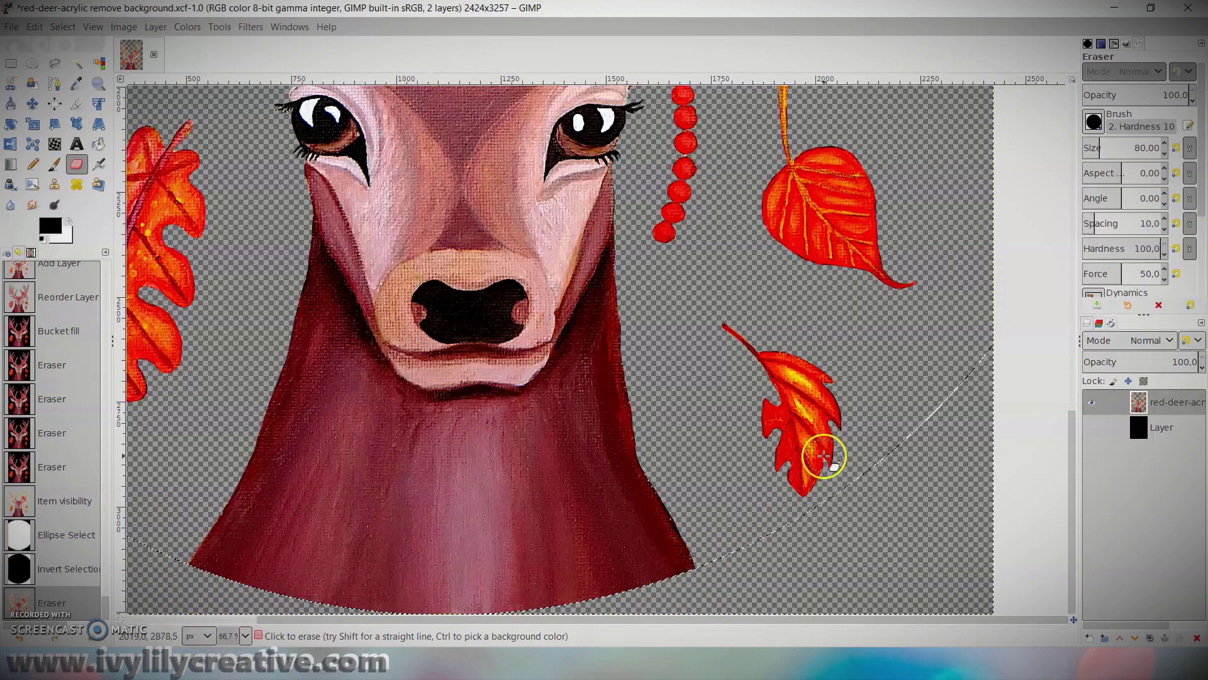
key(shift+ctrl+j)
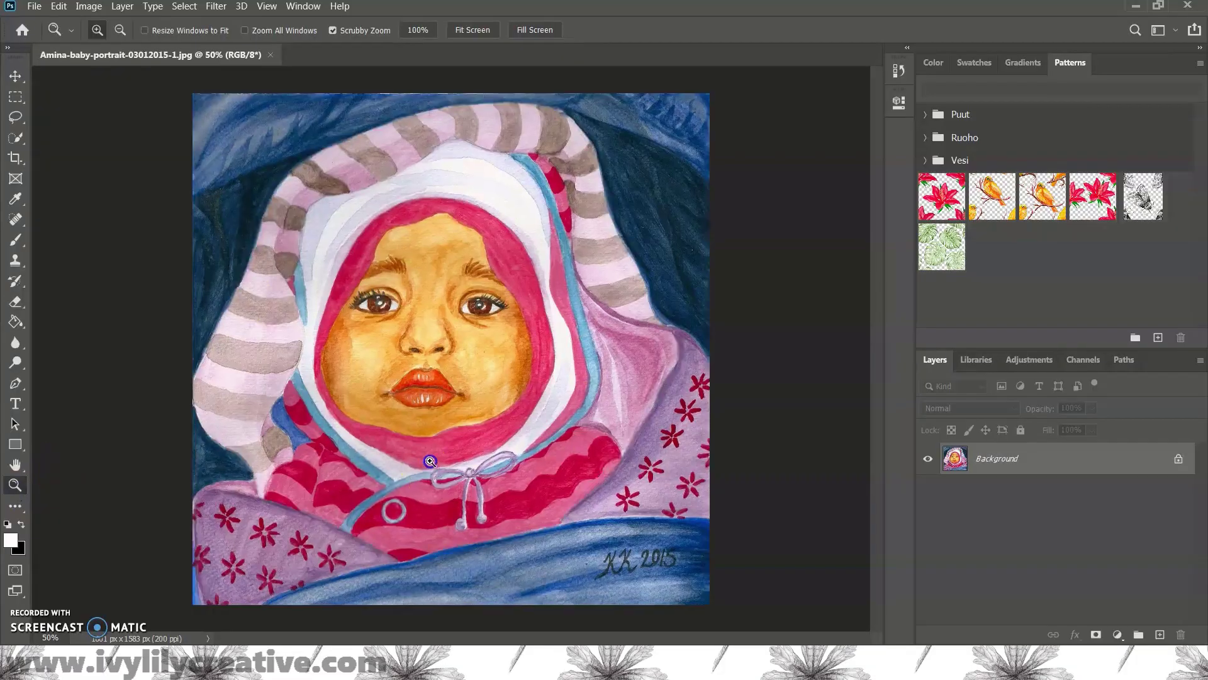
Step: Subtract along the pink scarf and purple blanket boundary with Quick Selection, then zoom out
click(430, 461)
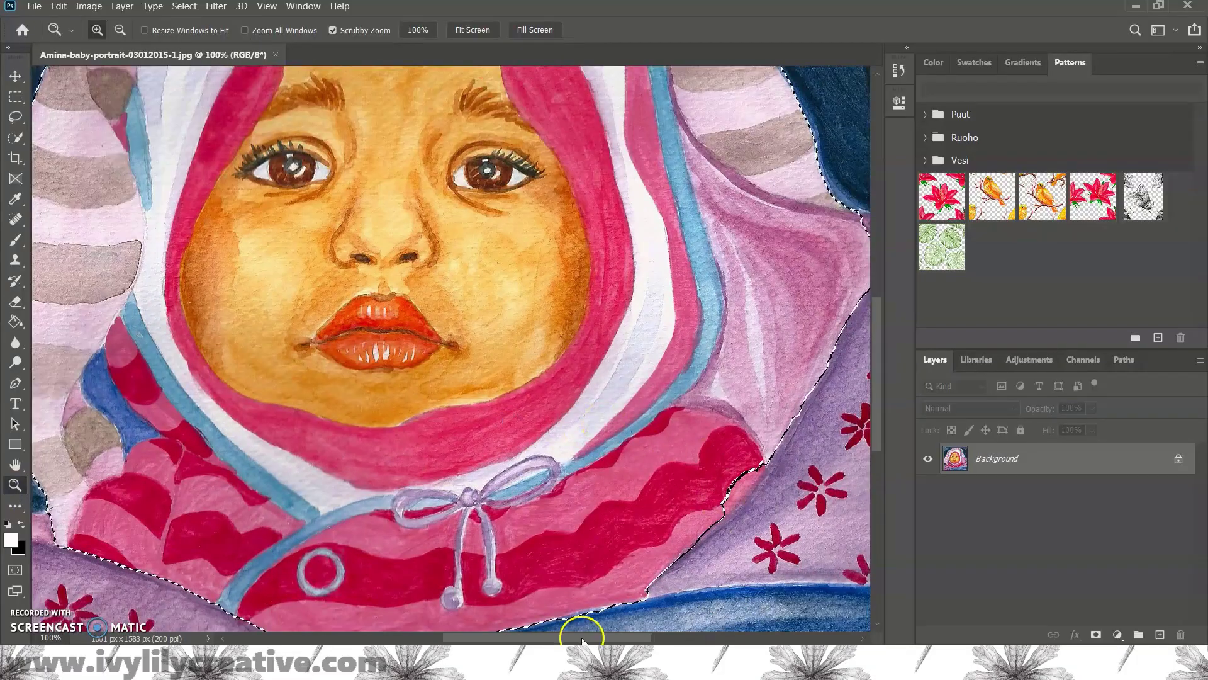
drag(574, 637, 636, 637)
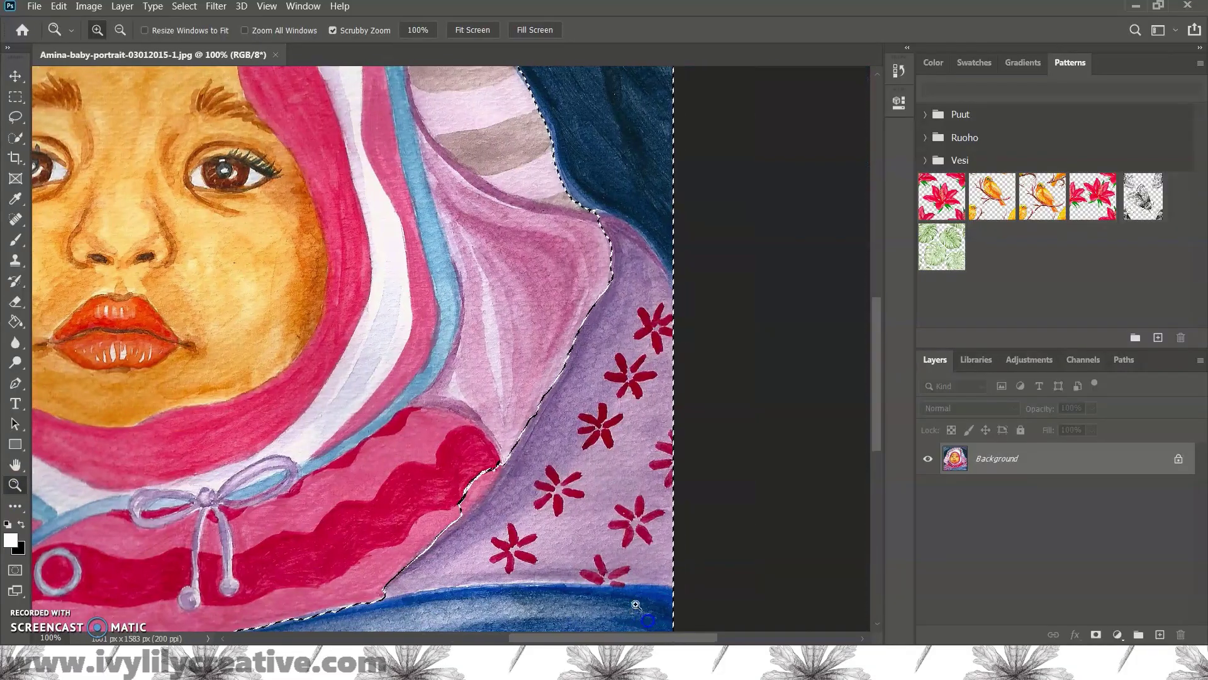
key(w)
click(148, 30)
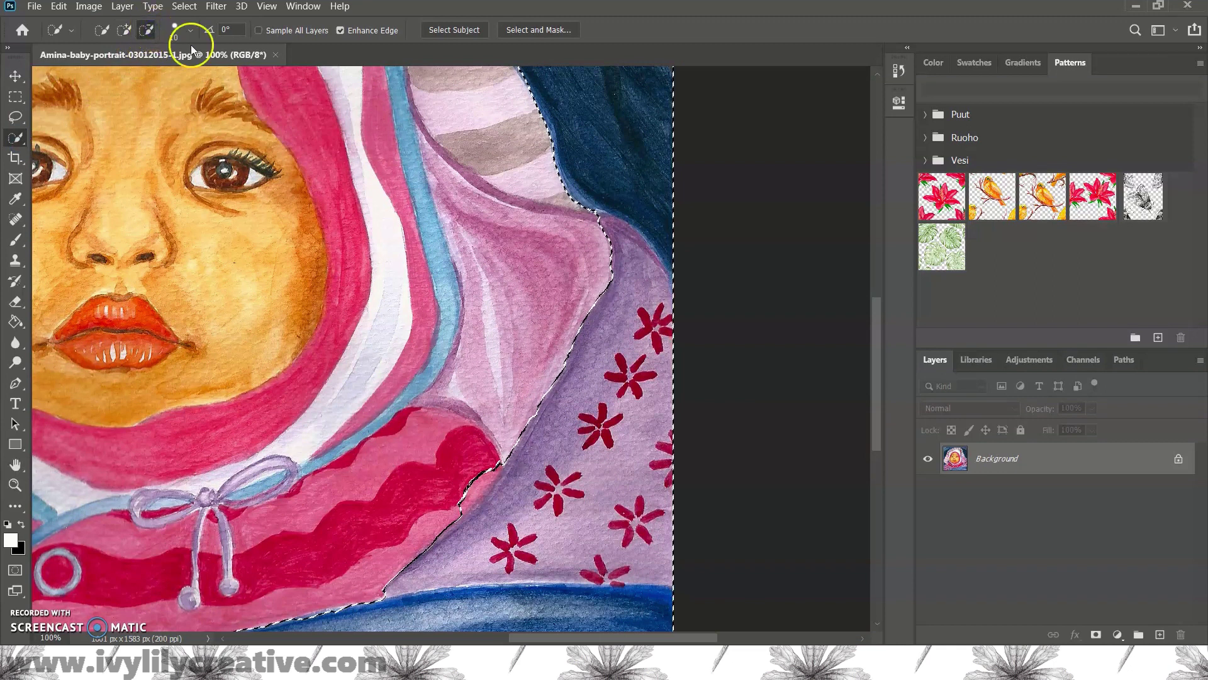
mouse_move(600, 247)
mouse_down()
mouse_move(553, 385)
mouse_move(480, 475)
mouse_move(489, 469)
mouse_up()
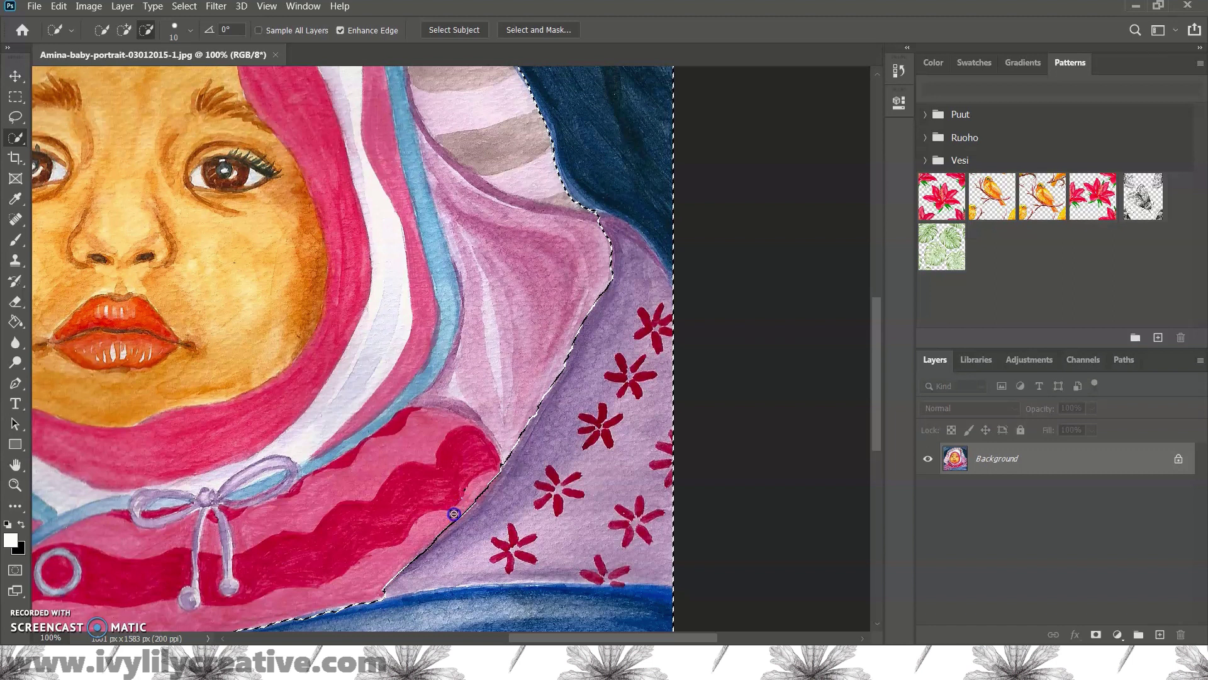
key(z)
alt+click(432, 384)
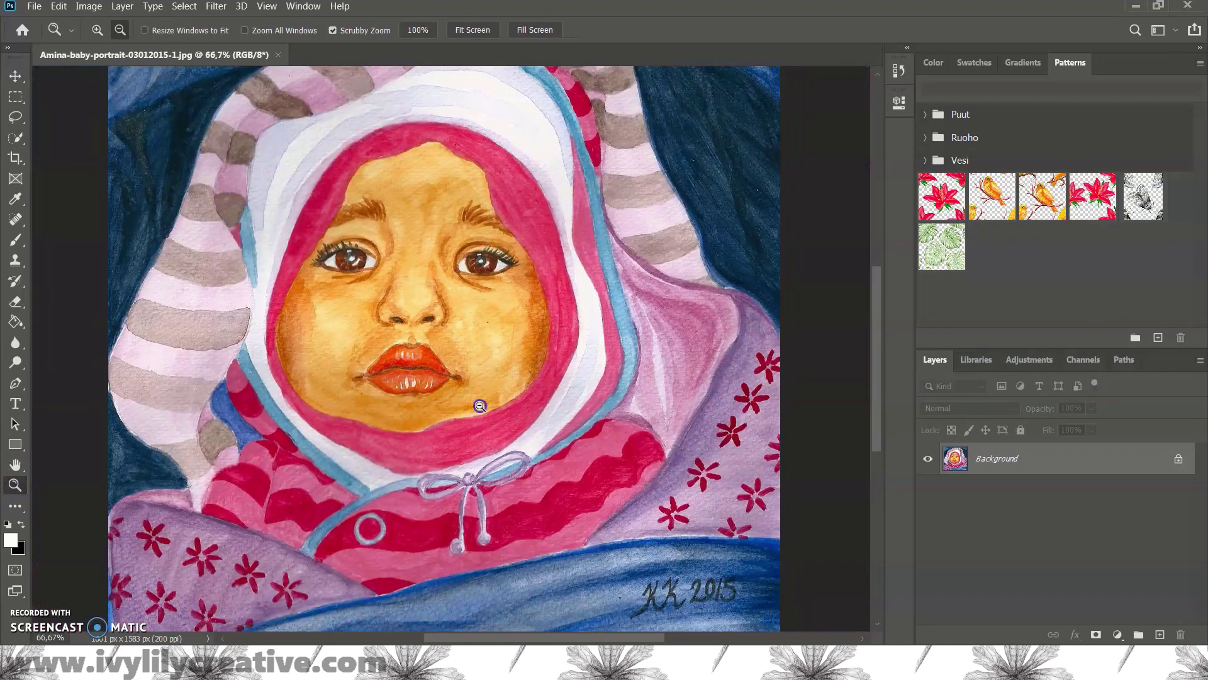
alt+click(591, 451)
Step: Duplicate the Background layer, hide the original, and delete the selected background to transparency
right_click(960, 458)
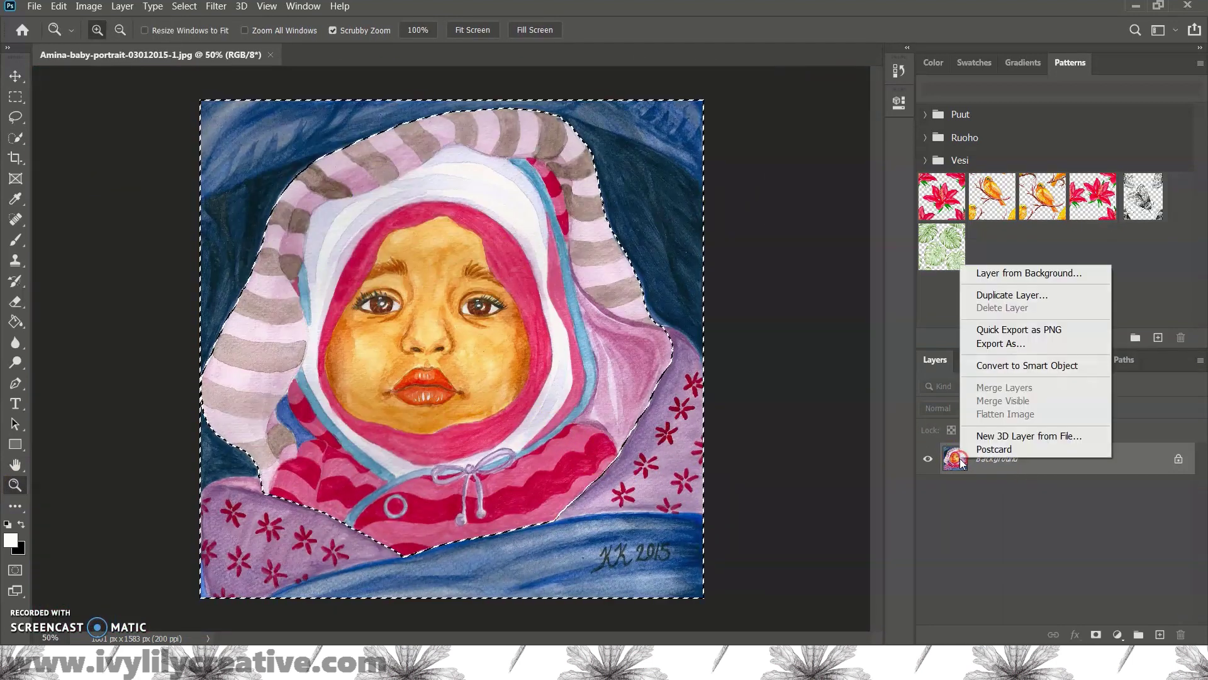
click(1029, 296)
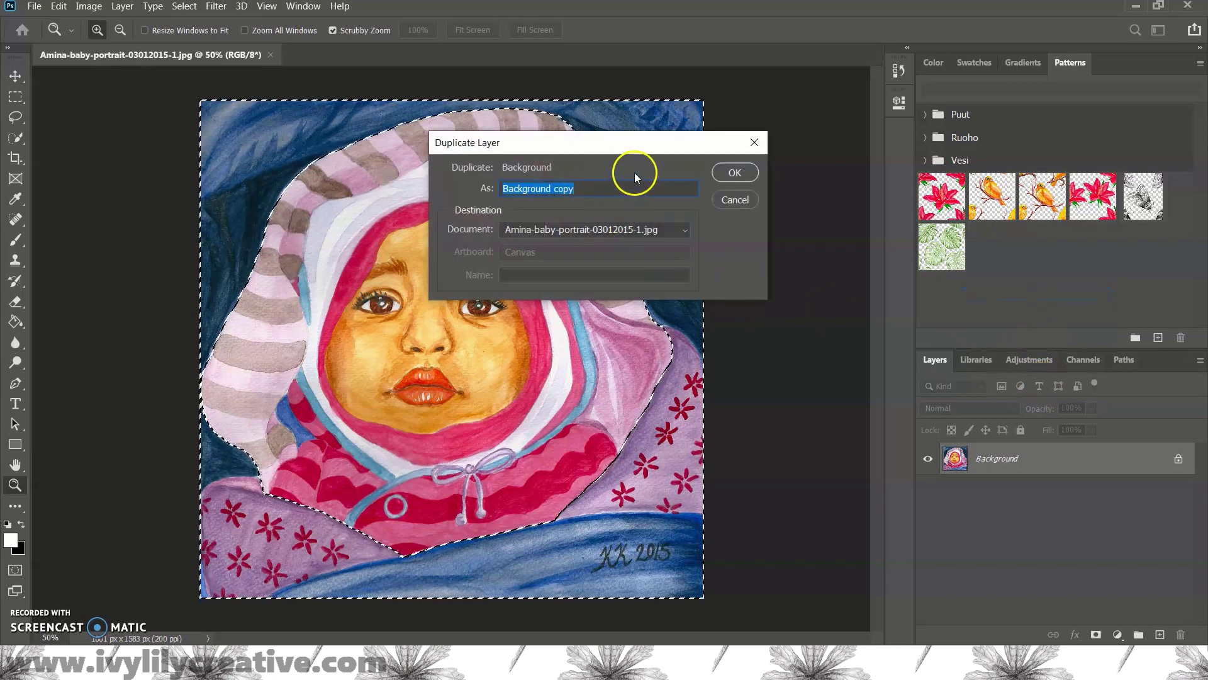
click(733, 173)
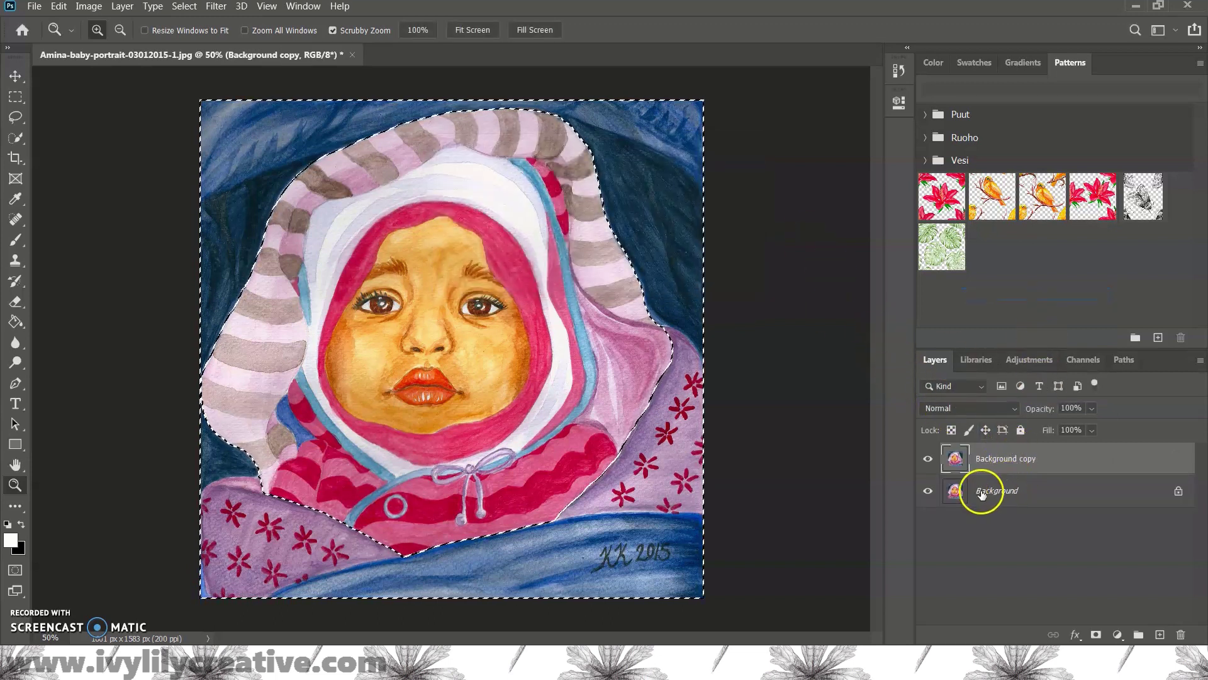
click(929, 493)
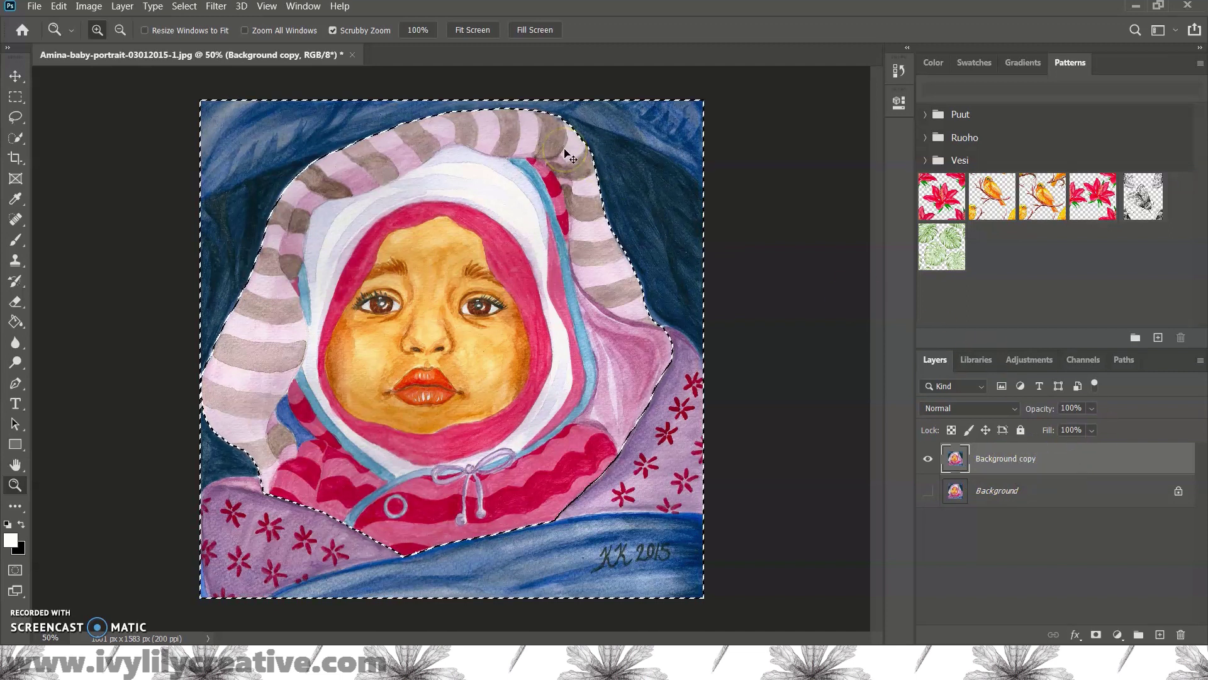
key(Delete)
key(ctrl+d)
Step: Add a new Layer 1 above Background and fill it with solid black
key(m)
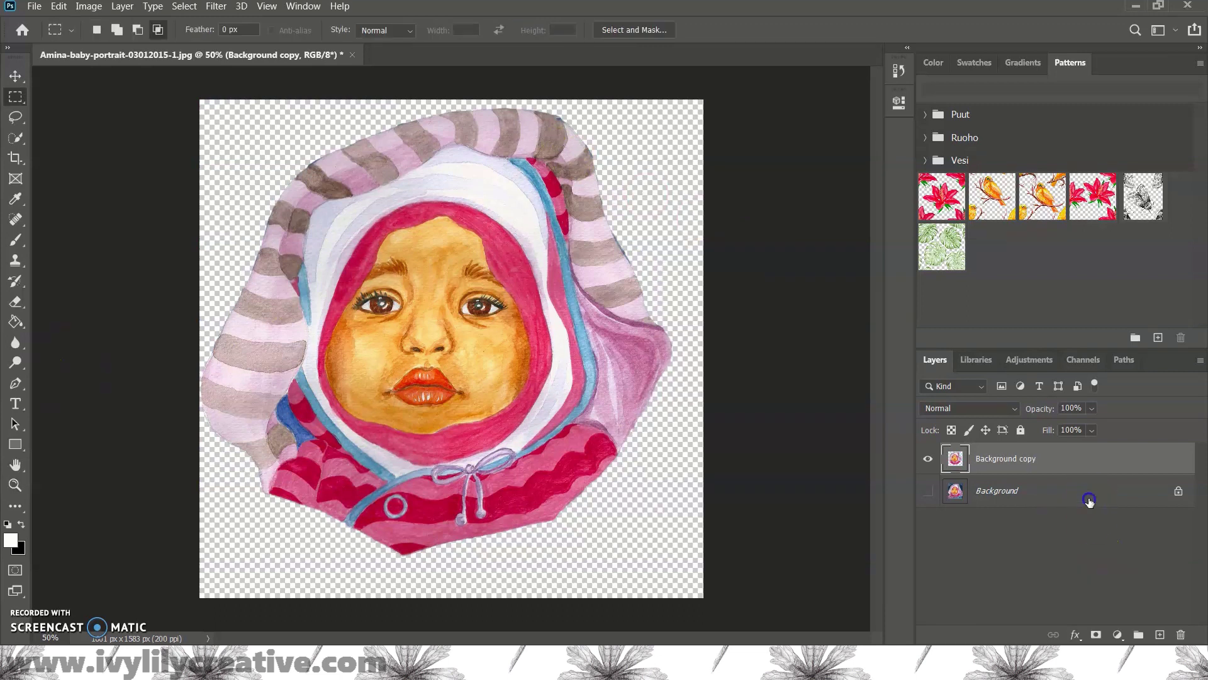
click(1087, 492)
click(1160, 634)
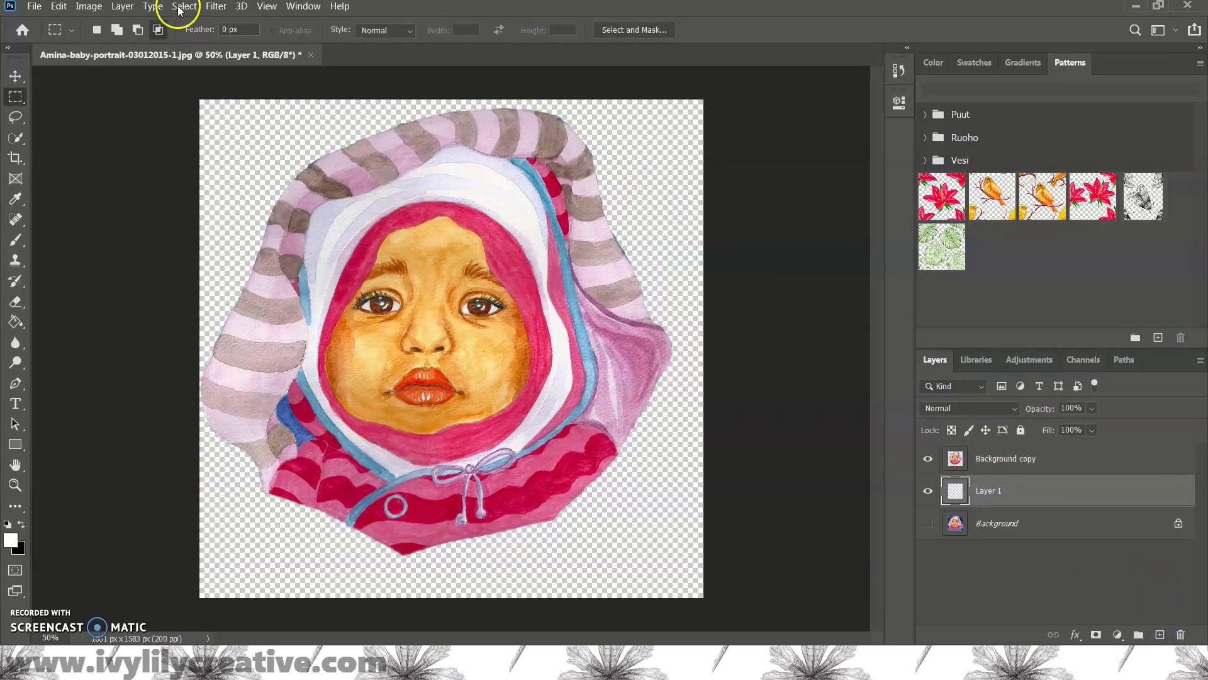
click(59, 6)
click(70, 234)
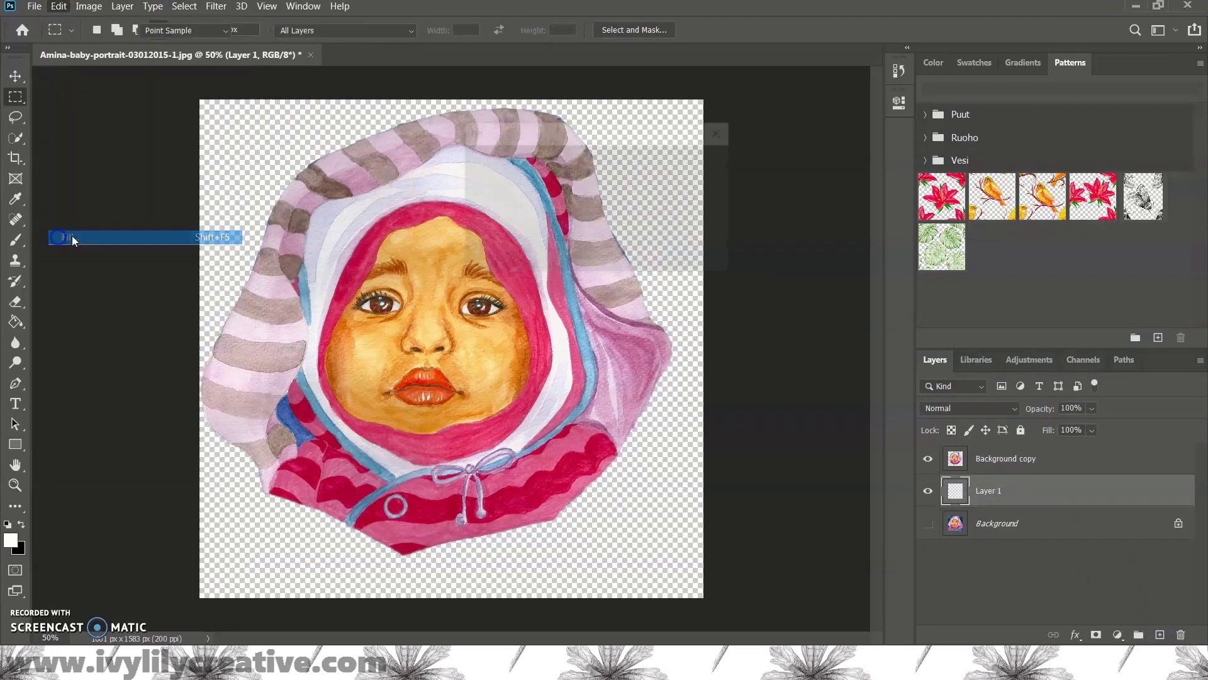
click(705, 165)
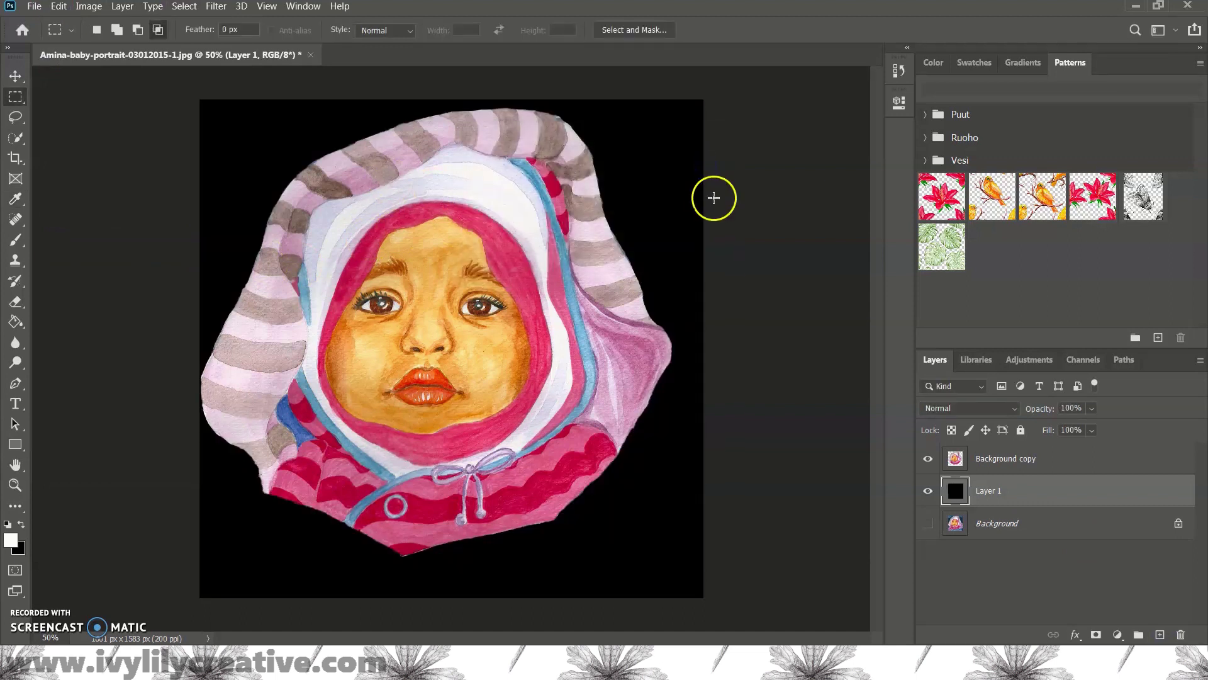
Step: Nudge the cut-out baby portrait slightly right and down with the Move tool
click(14, 484)
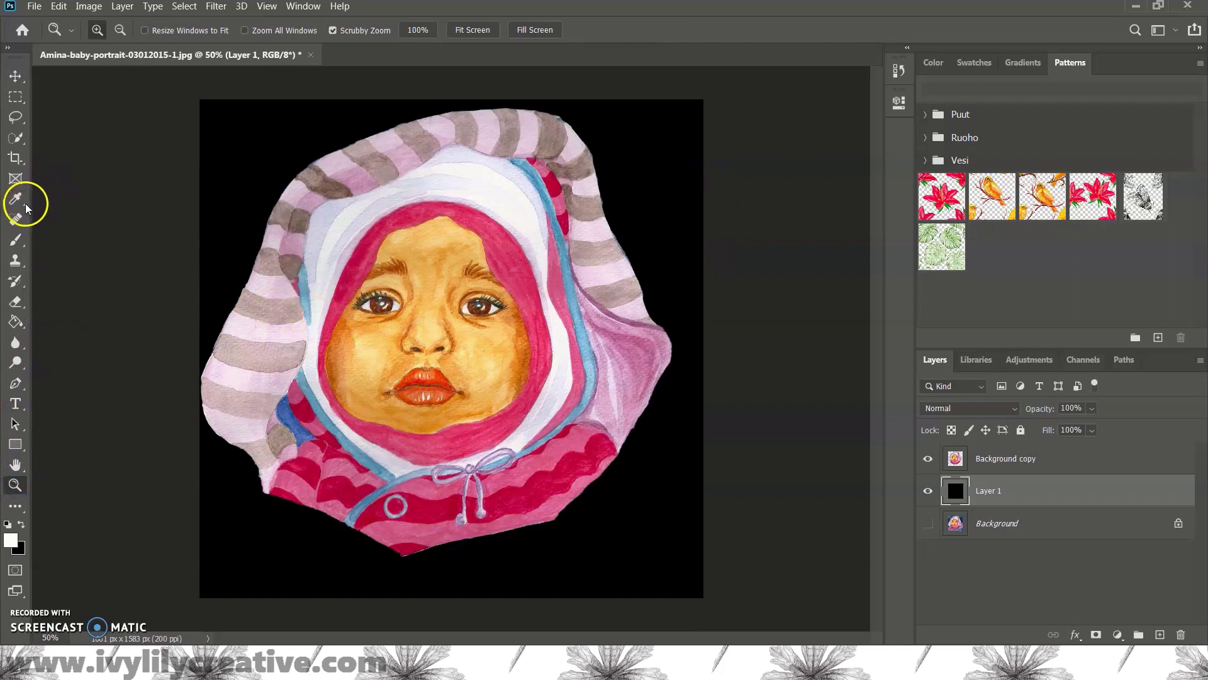
click(15, 76)
drag(404, 250, 419, 263)
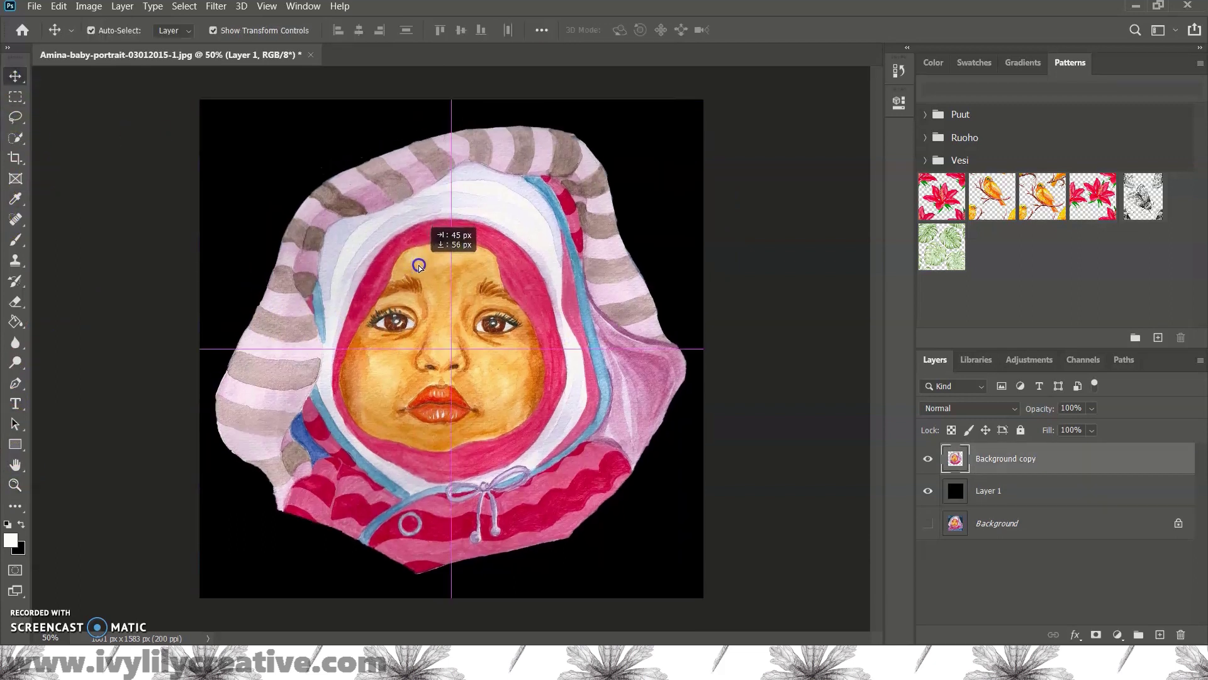
Step: Erase leftover fringe pixels along the hood's outline at close zoom
ctrl+click(243, 465)
key(e)
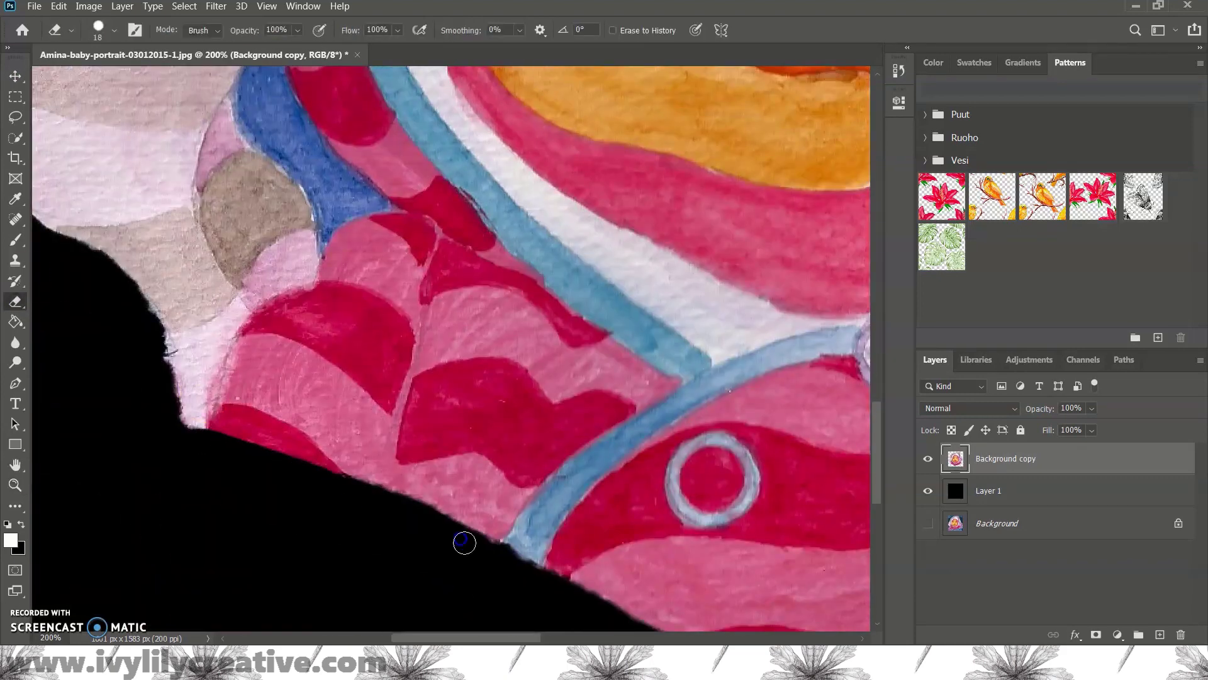
scroll(529, 602, down, 3)
scroll(529, 602, right, 3)
scroll(745, 478, right, 4)
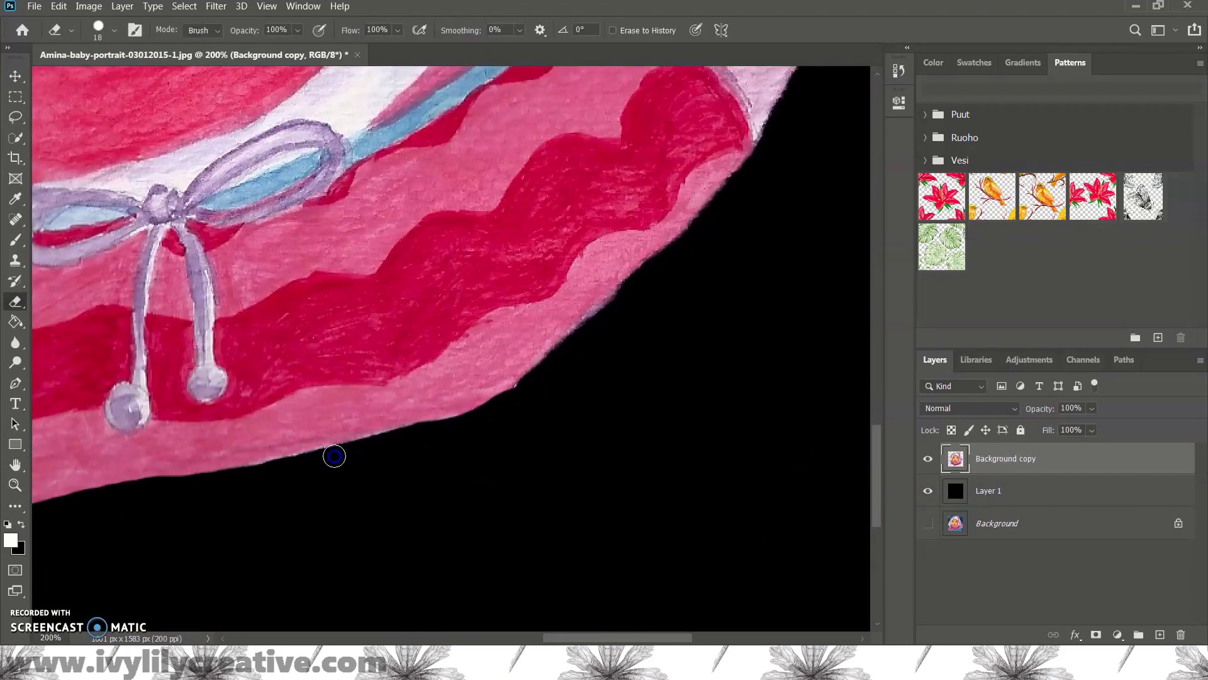
scroll(592, 322, up, 2)
scroll(728, 606, right, 5)
scroll(254, 396, right, 2)
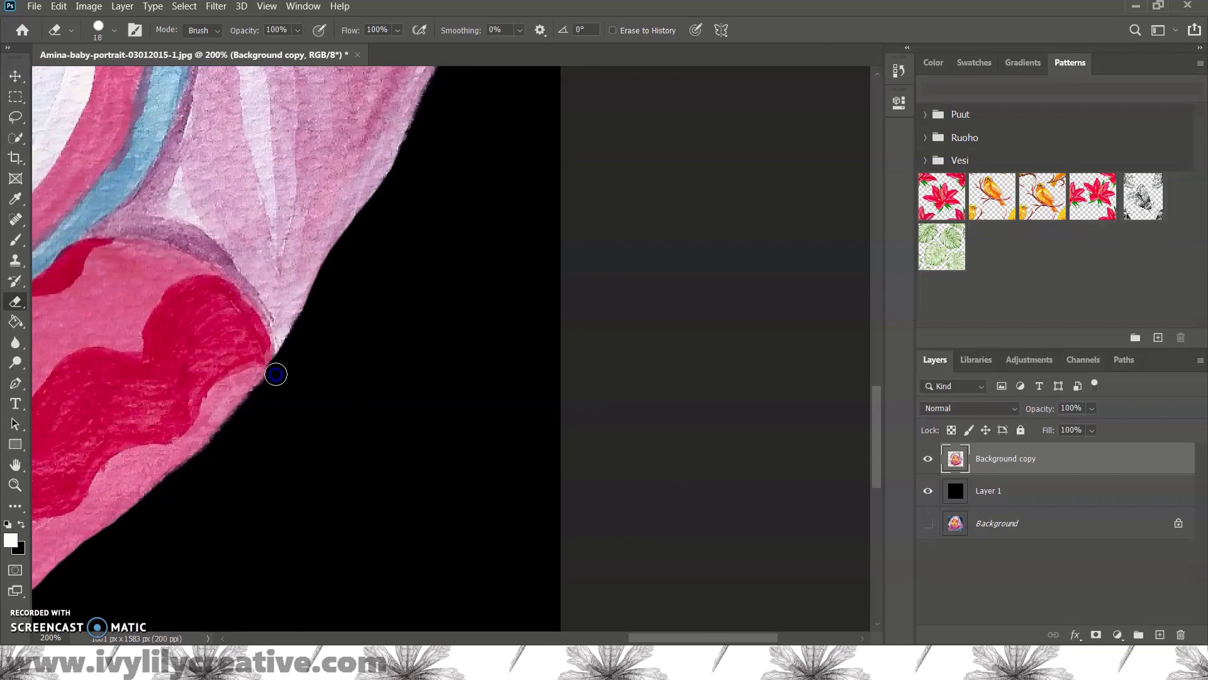
scroll(488, 202, up, 3)
scroll(433, 210, up, 3)
scroll(409, 233, up, 3)
scroll(259, 191, up, 3)
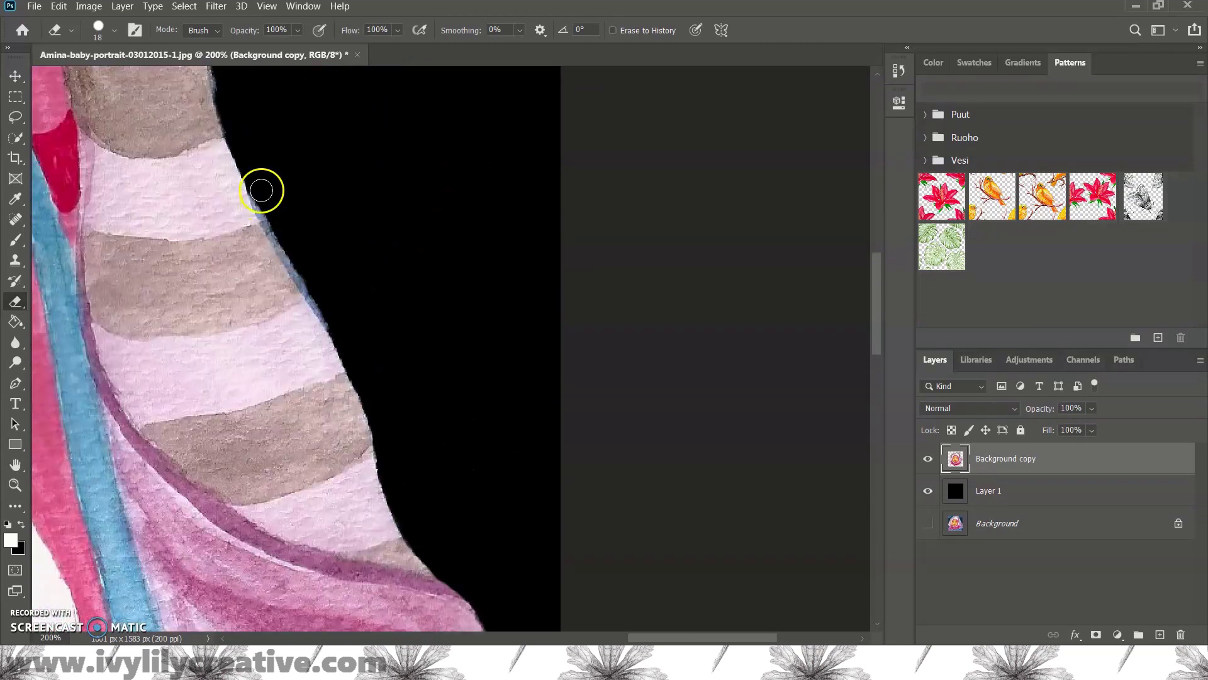
scroll(252, 202, up, 3)
scroll(378, 346, up, 3)
scroll(575, 535, left, 5)
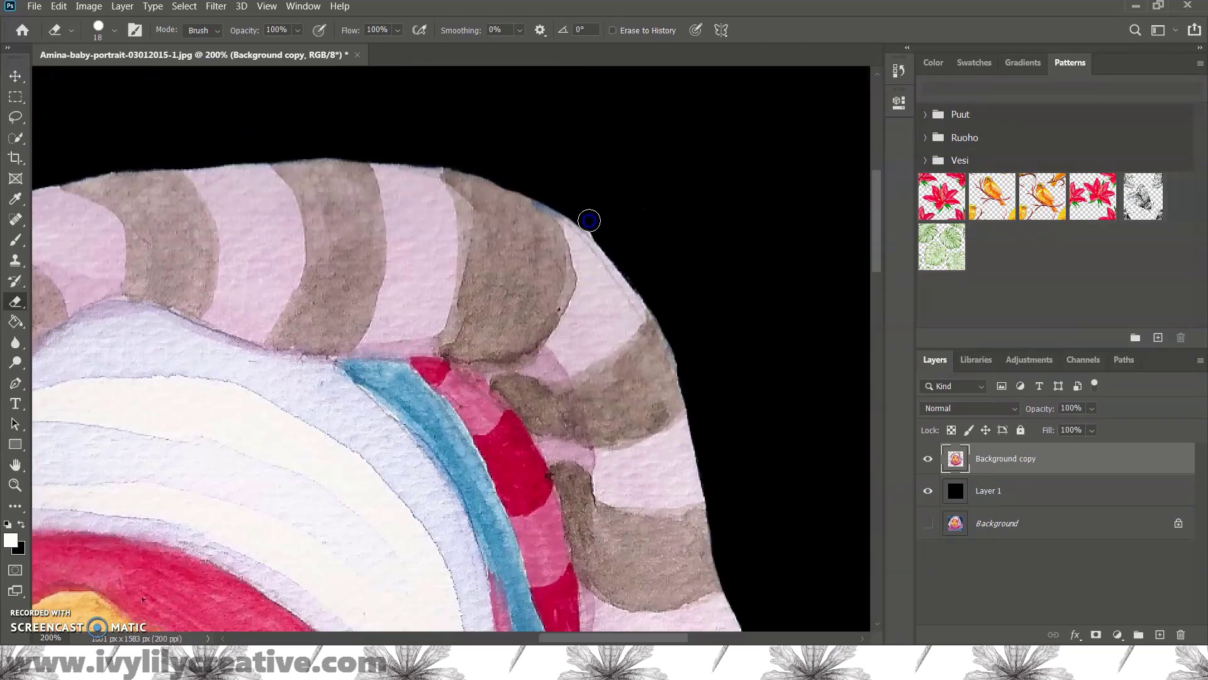
scroll(478, 163, left, 3)
scroll(264, 388, left, 3)
scroll(119, 329, down, 3)
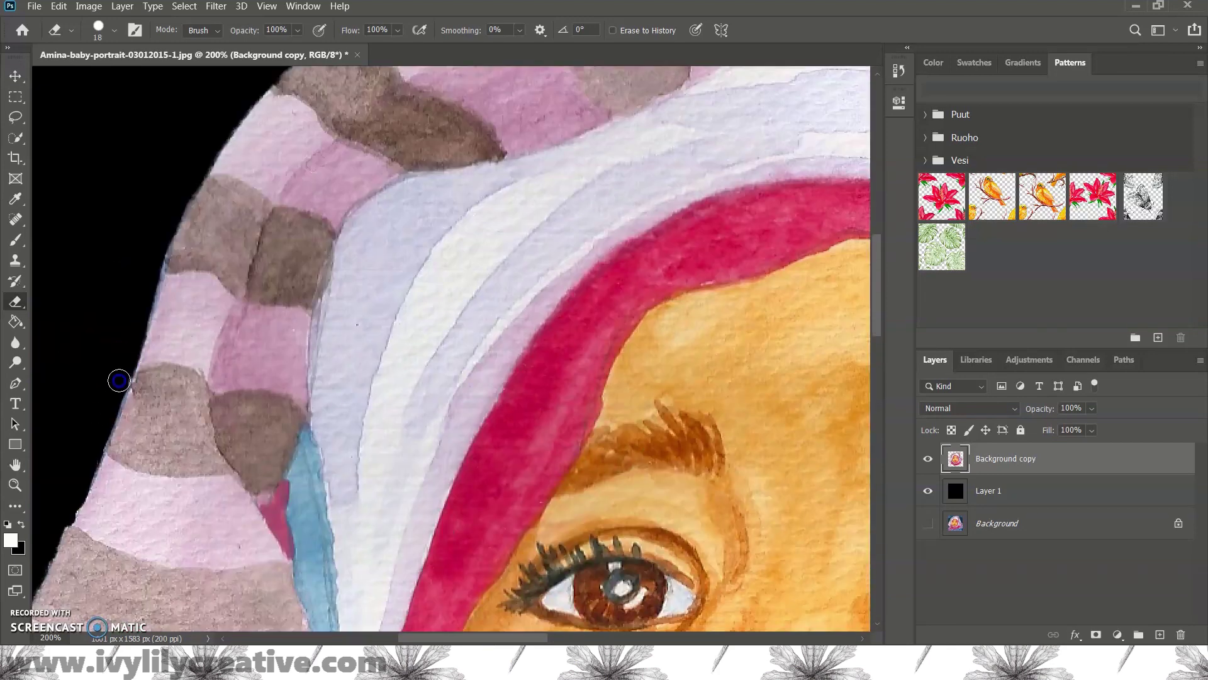
scroll(314, 470, left, 3)
scroll(231, 396, down, 2)
scroll(231, 396, down, 2)
scroll(189, 386, down, 2)
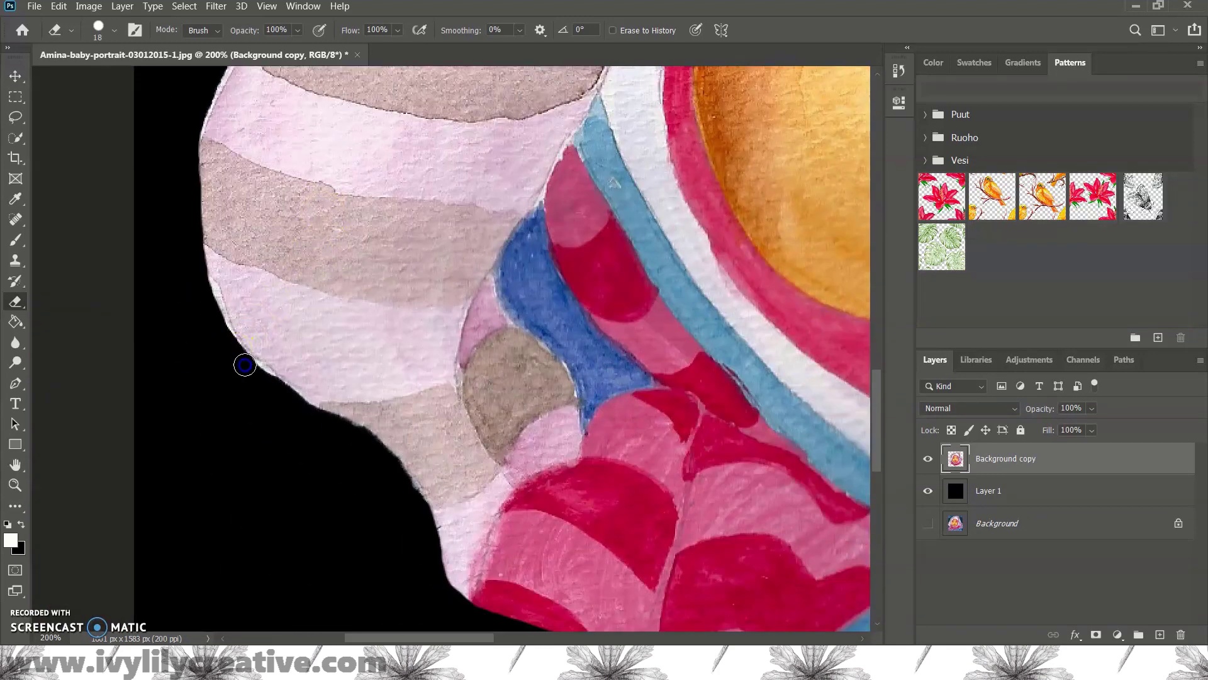
scroll(553, 526, down, 3)
Step: Hide the black Layer 1 so the baby shows on transparency
scroll(512, 526, up, 3)
scroll(512, 526, right, 5)
scroll(488, 352, up, 2)
scroll(488, 351, up, 2)
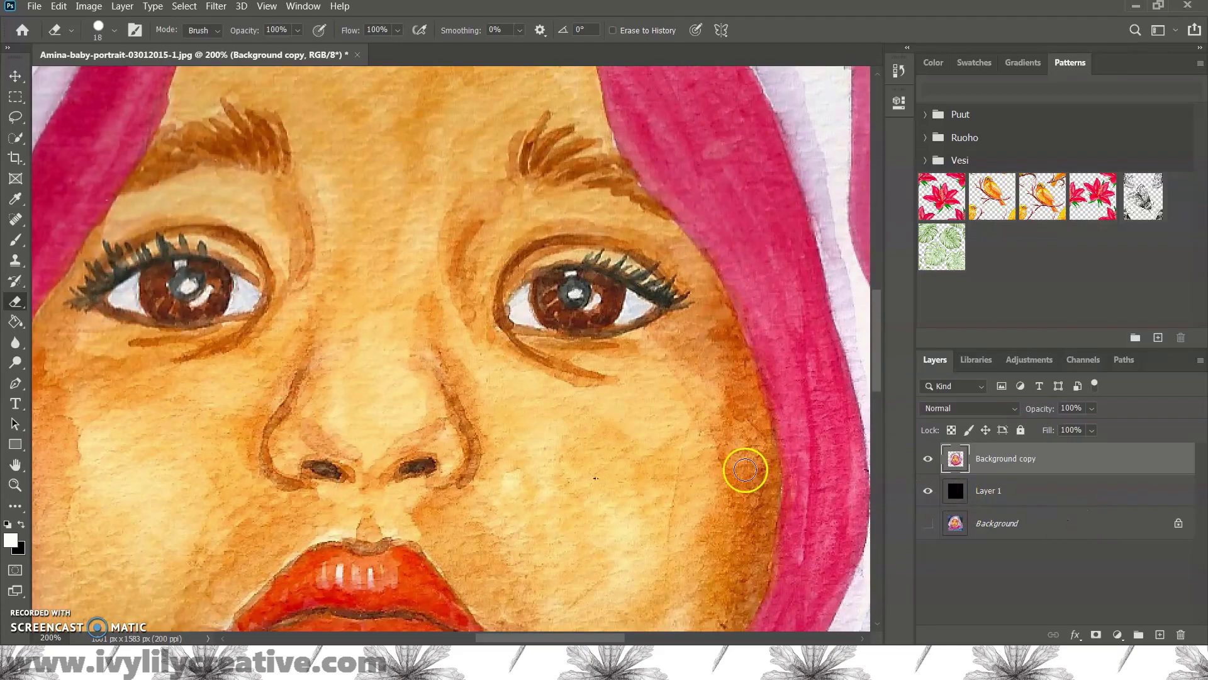
click(15, 485)
scroll(470, 377, down, 5)
Step: Sharpen the portrait with Unsharp Mask at 46% amount, 5.4 px radius, threshold 0
click(927, 490)
click(216, 6)
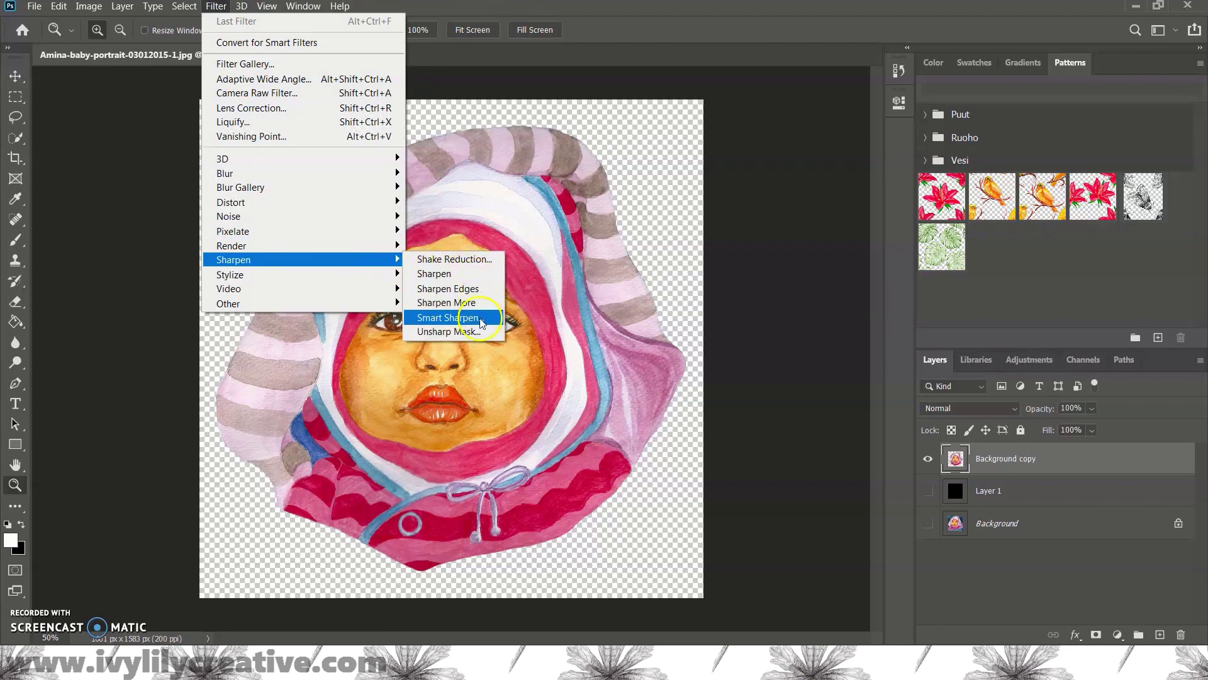
click(478, 332)
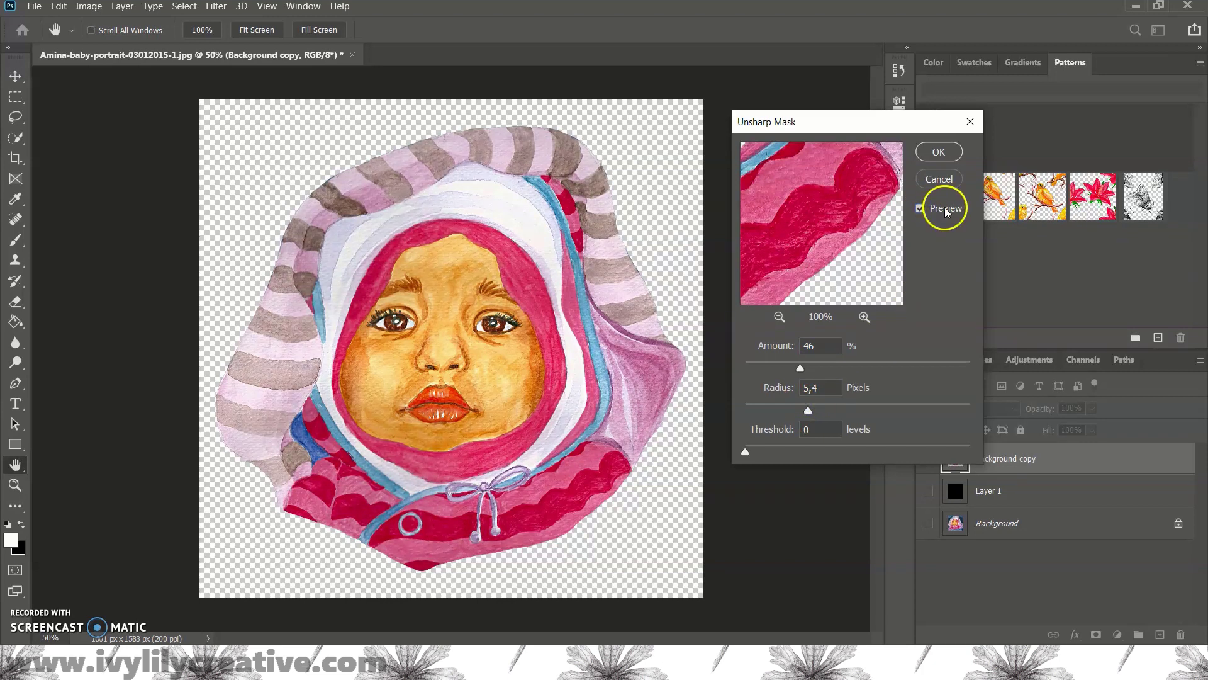
click(952, 157)
click(15, 219)
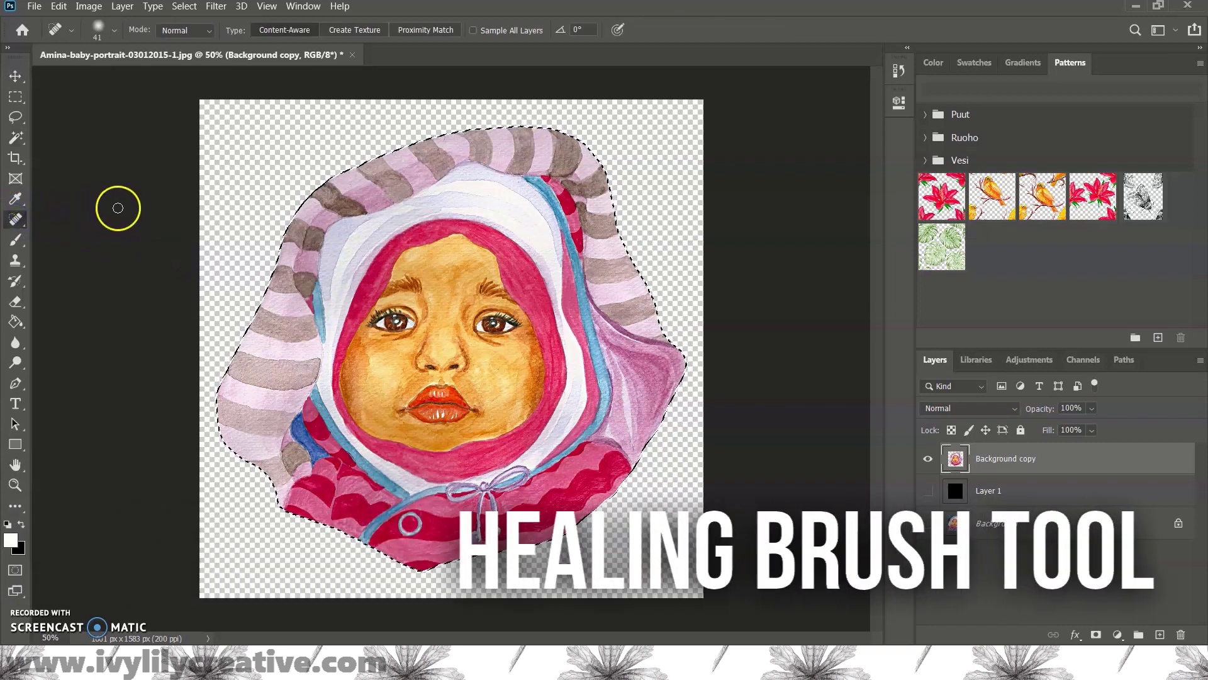
scroll(397, 168, up, 3)
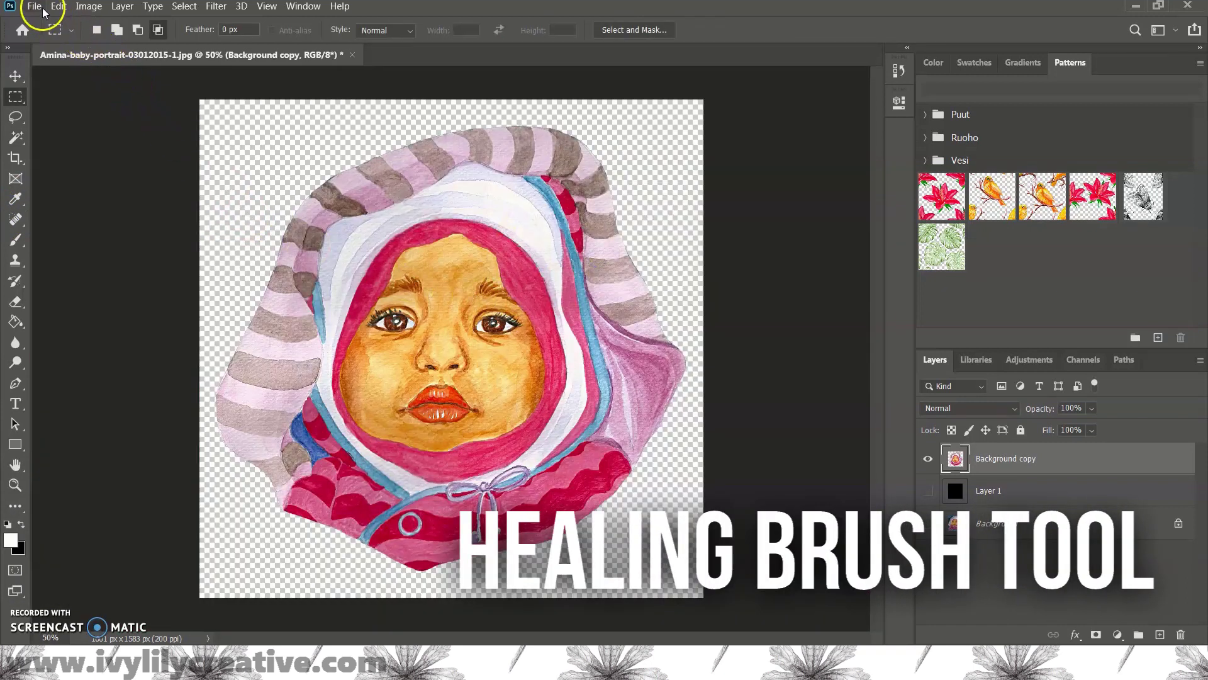
Step: Save the portrait as Amina-baby-portrait-transparent in Photoshop PSD format
click(43, 7)
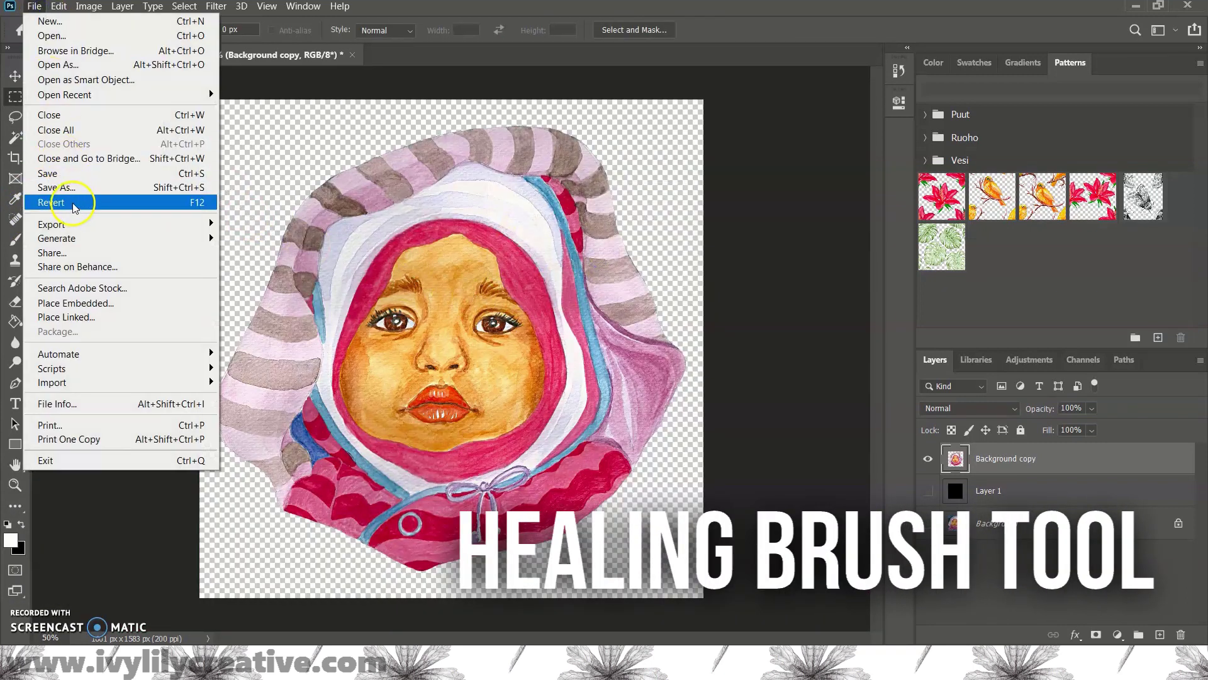
click(73, 183)
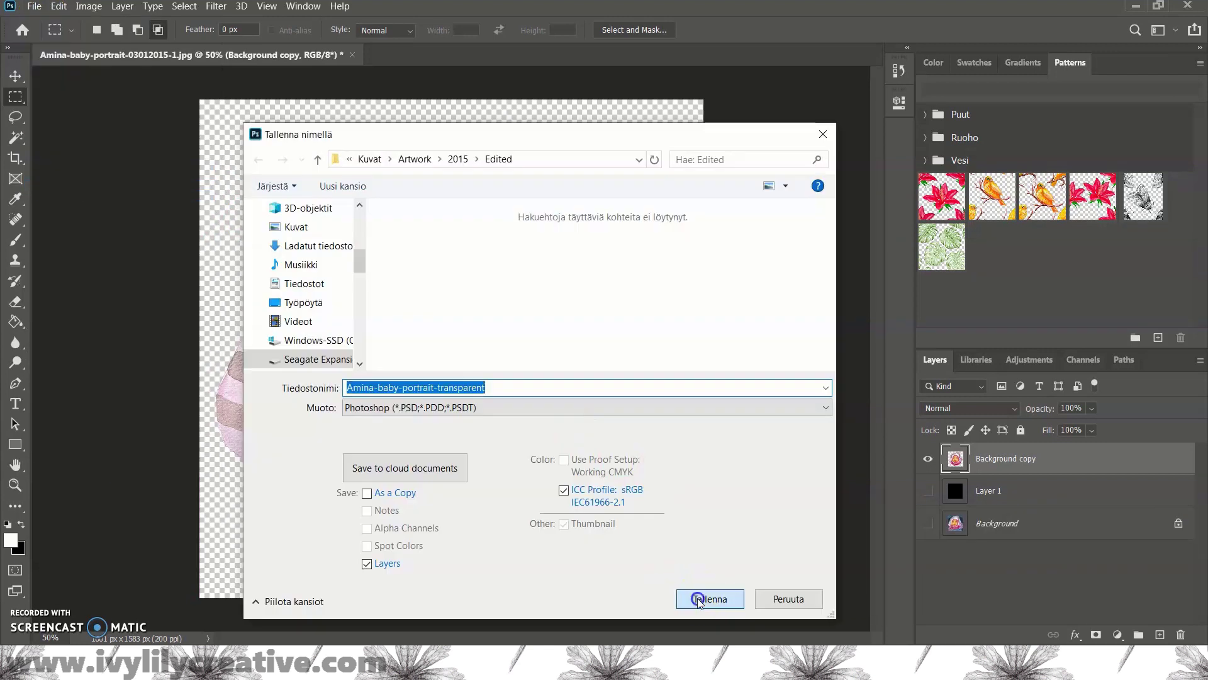
click(709, 599)
click(777, 172)
Step: Save another copy of the portrait as a transparent PNG
click(35, 6)
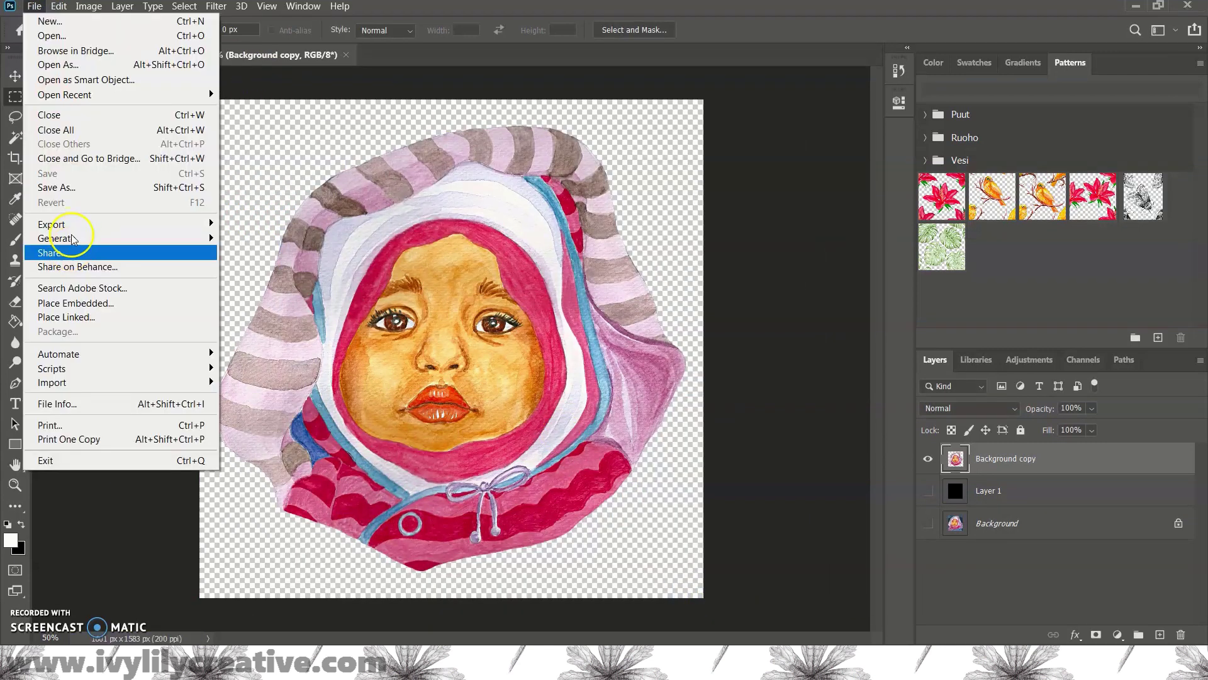
click(75, 183)
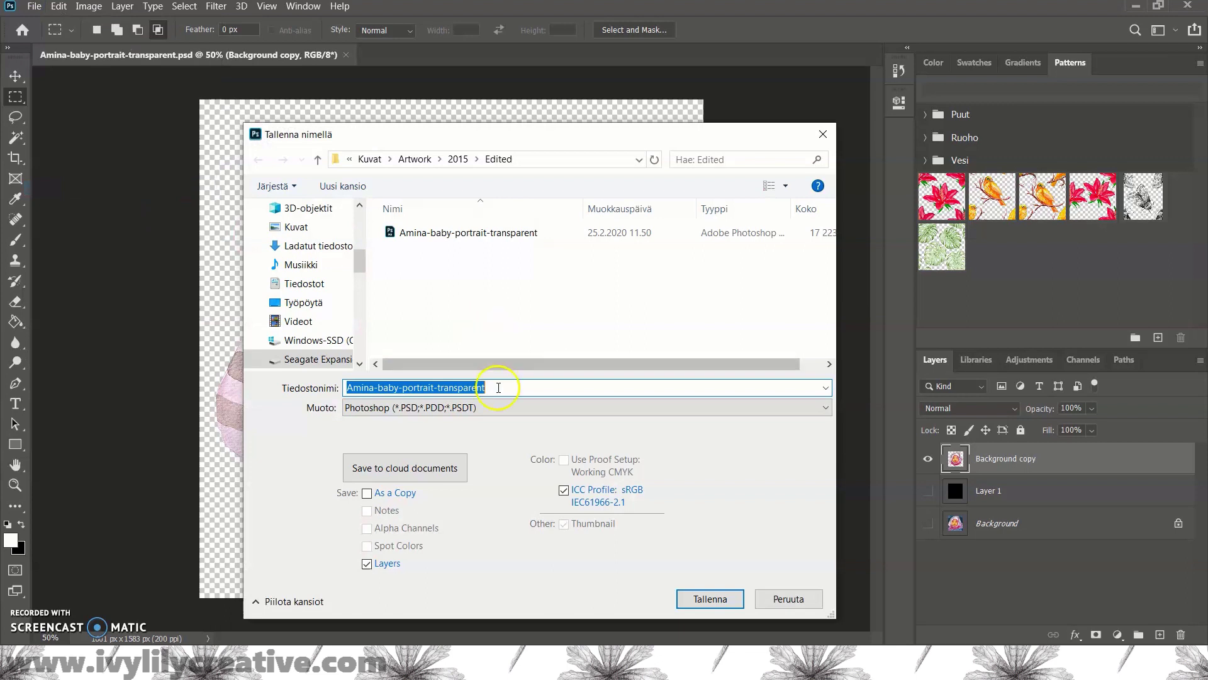
click(485, 408)
click(458, 341)
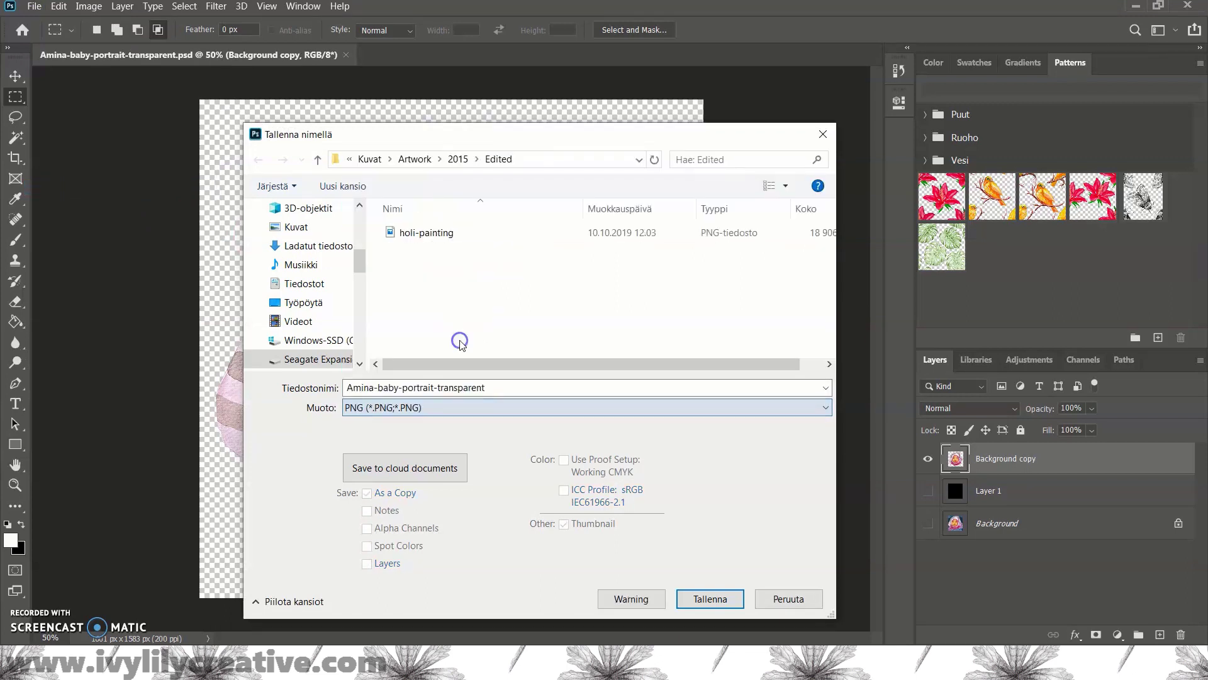
click(710, 598)
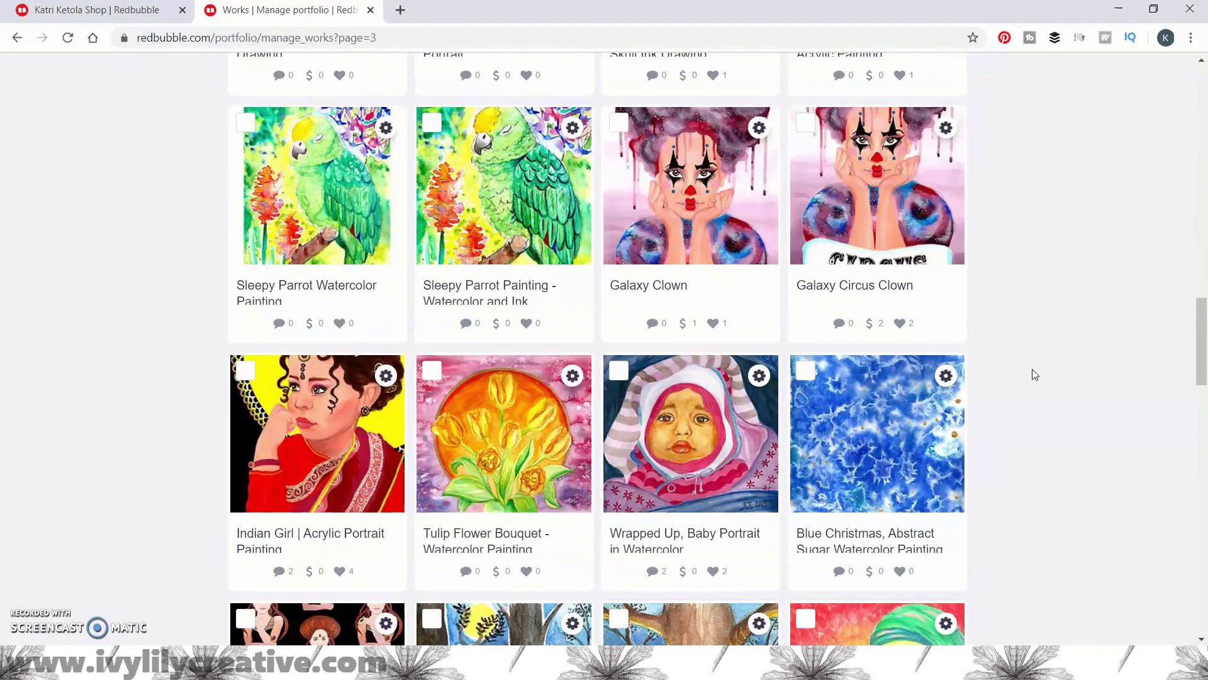
Step: Replace the portrait's sticker artwork with the transparent baby portrait PNG
scroll(1032, 369, down, 5)
scroll(1004, 356, up, 2)
click(757, 218)
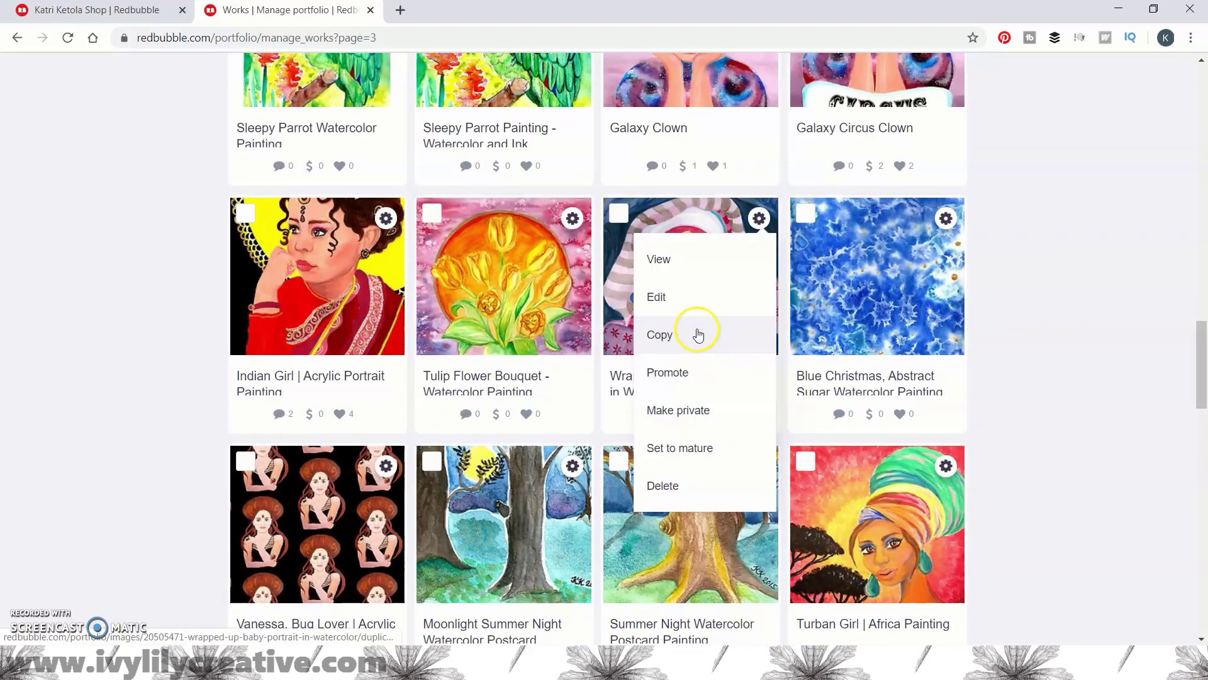
click(693, 292)
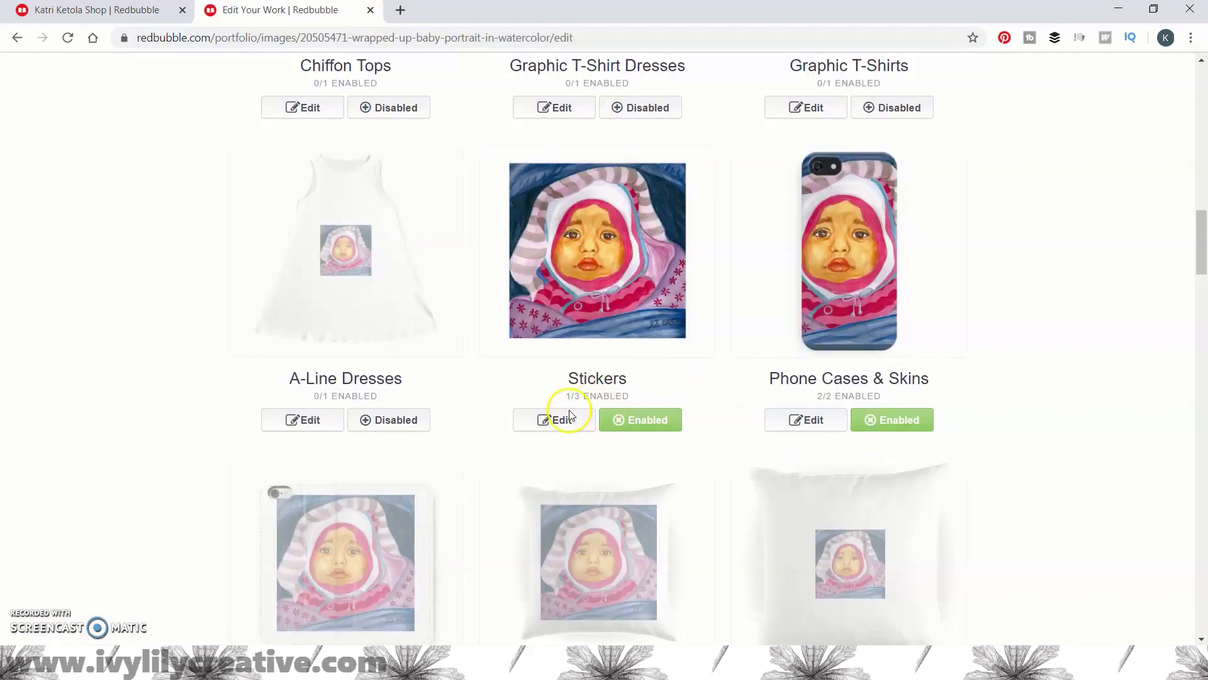
click(549, 419)
scroll(818, 352, down, 1)
scroll(889, 340, down, 3)
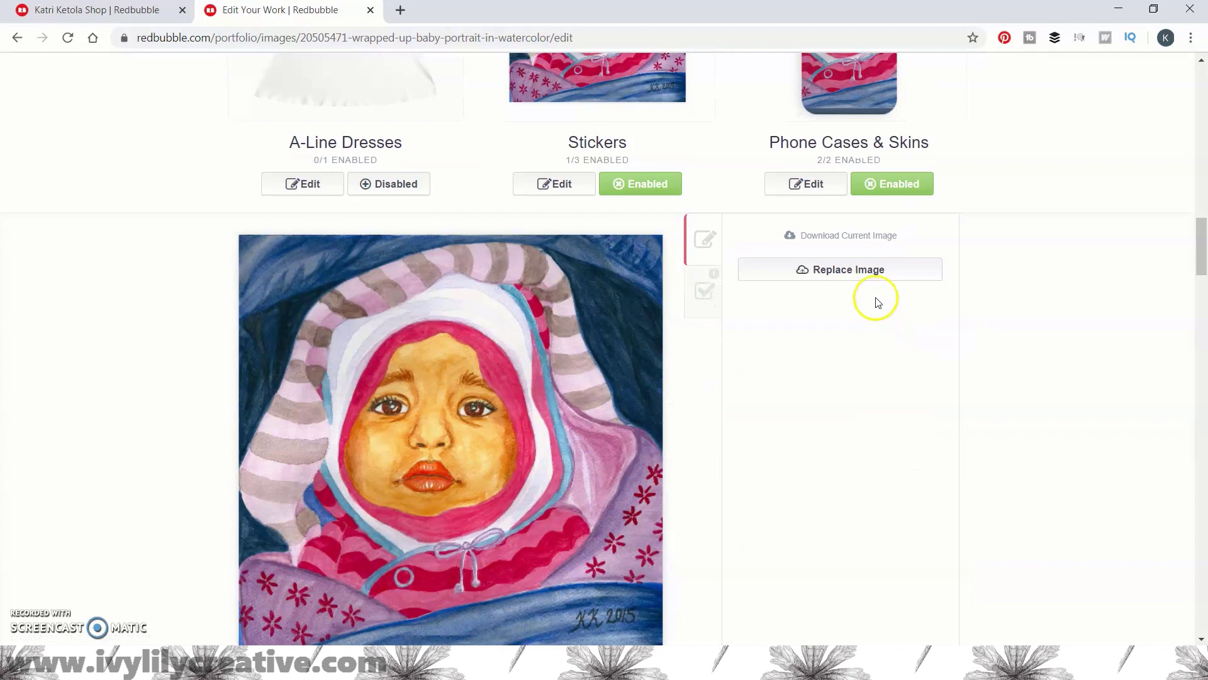
click(863, 270)
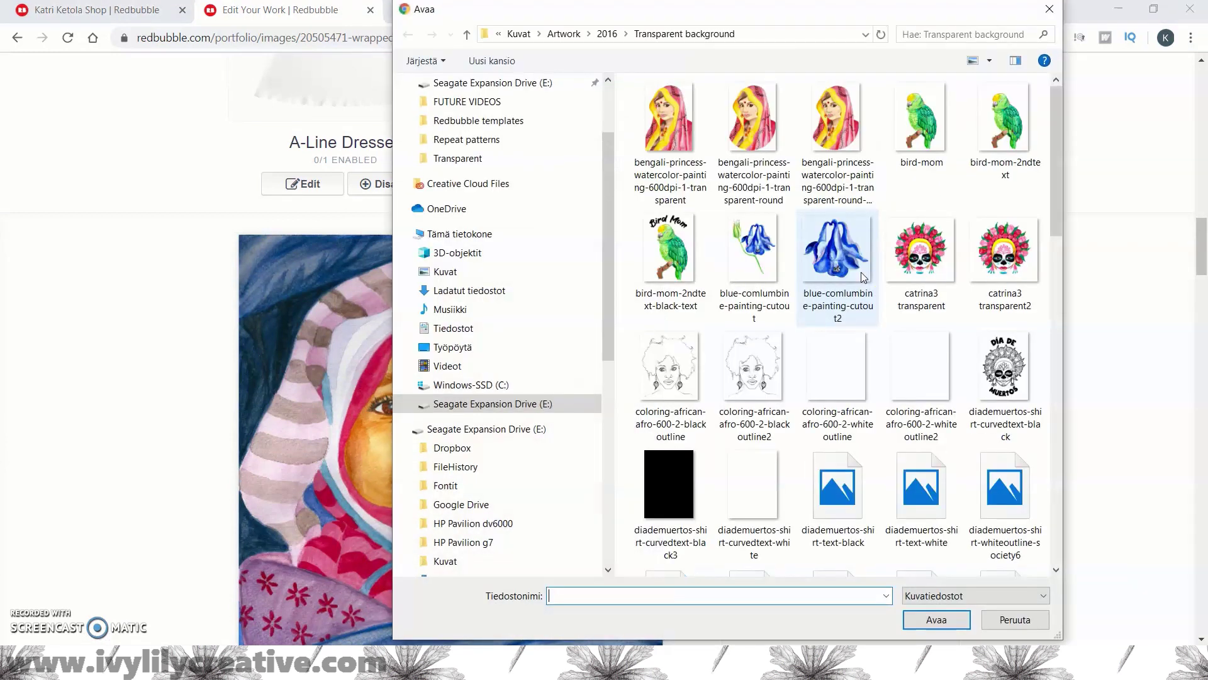
click(694, 141)
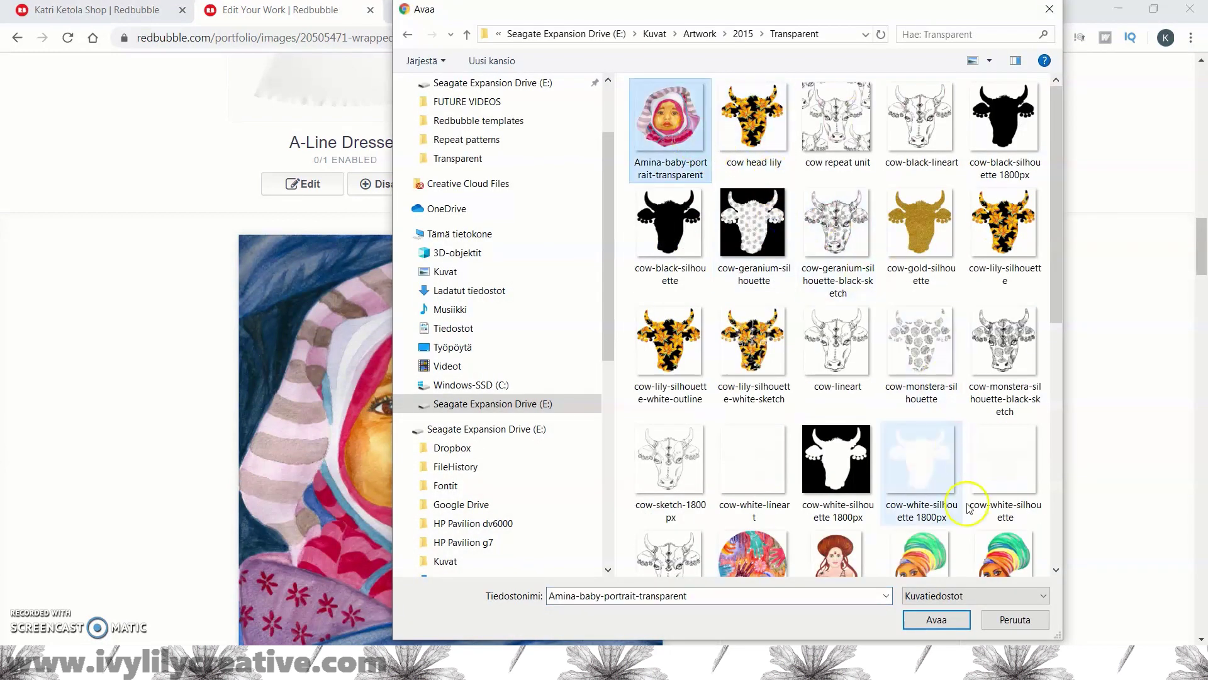
click(956, 619)
Step: Save the updated work on Redbubble and review its sticker products
scroll(1025, 305, up, 4)
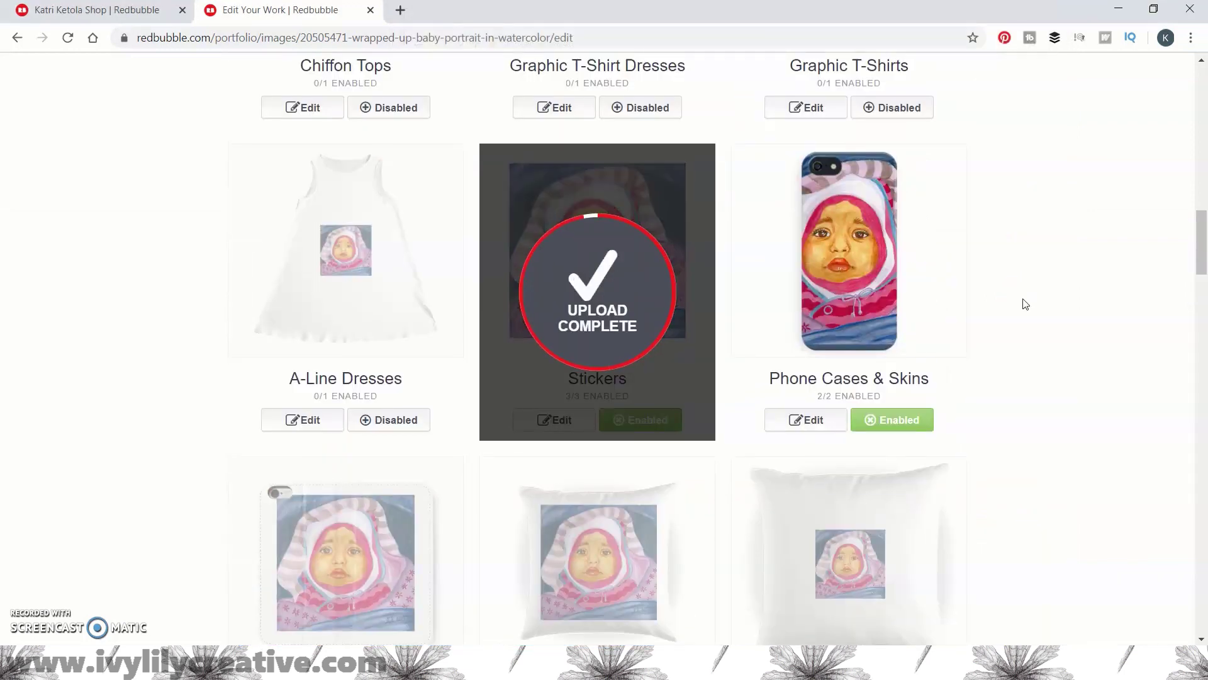
scroll(1025, 305, down, 15)
scroll(782, 351, down, 15)
scroll(782, 353, down, 10)
scroll(589, 359, down, 15)
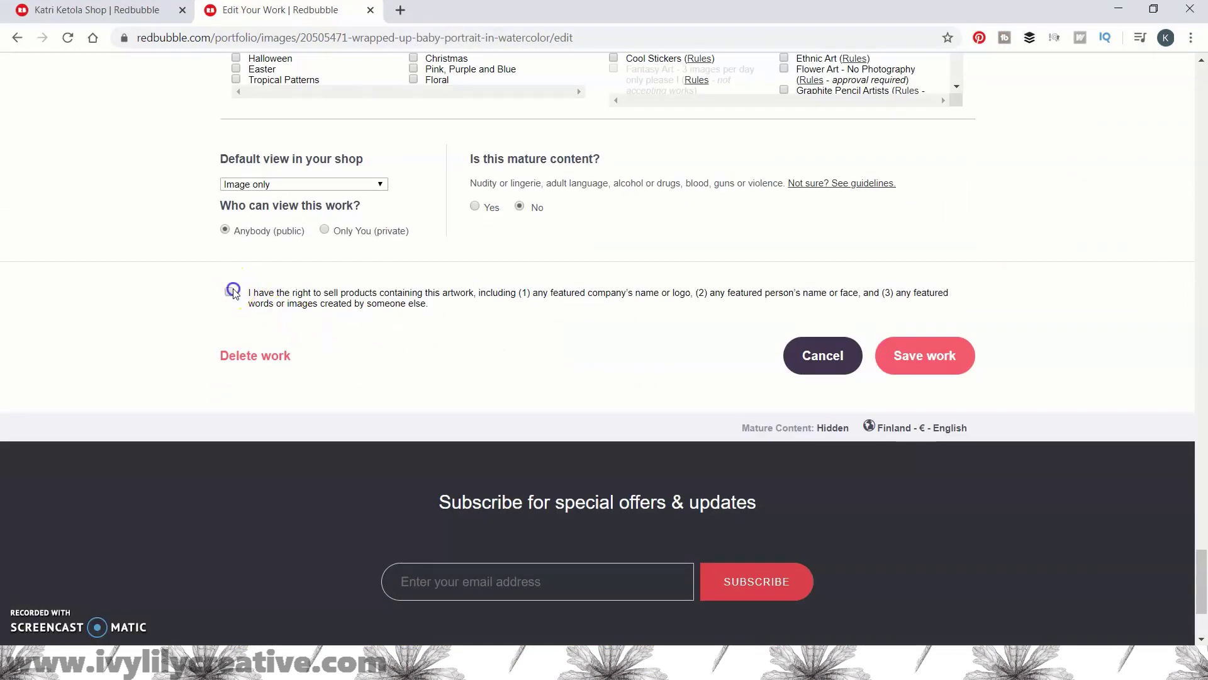
click(901, 356)
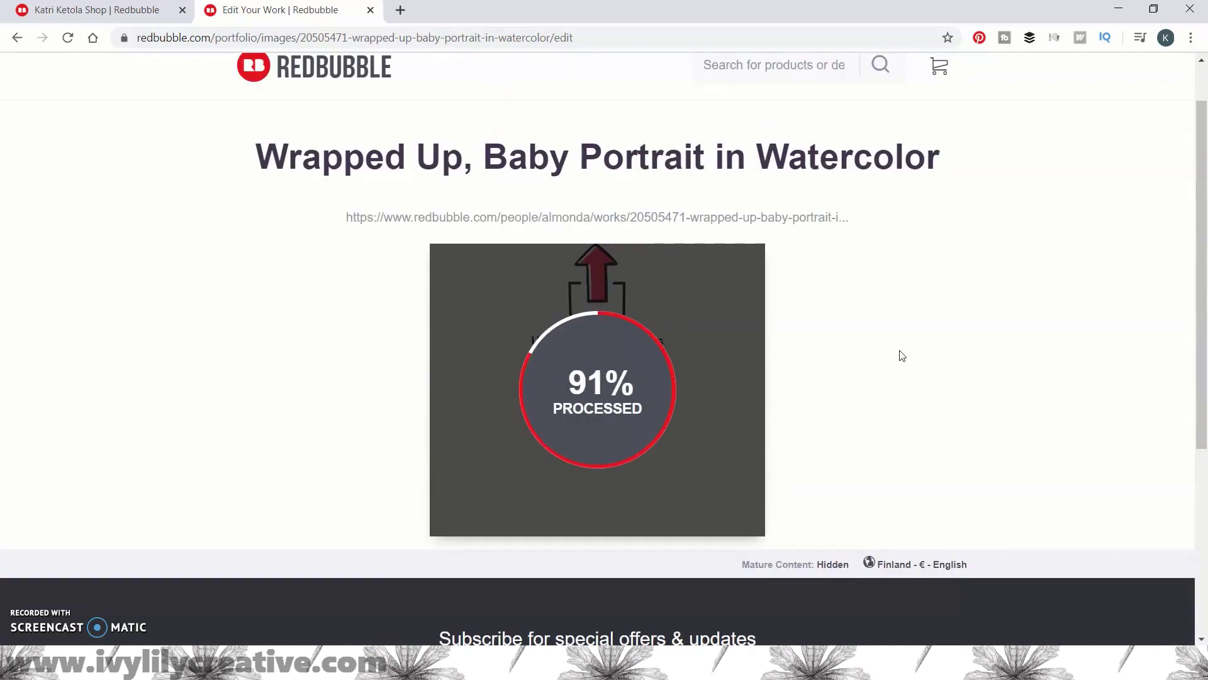
scroll(1087, 444, down, 3)
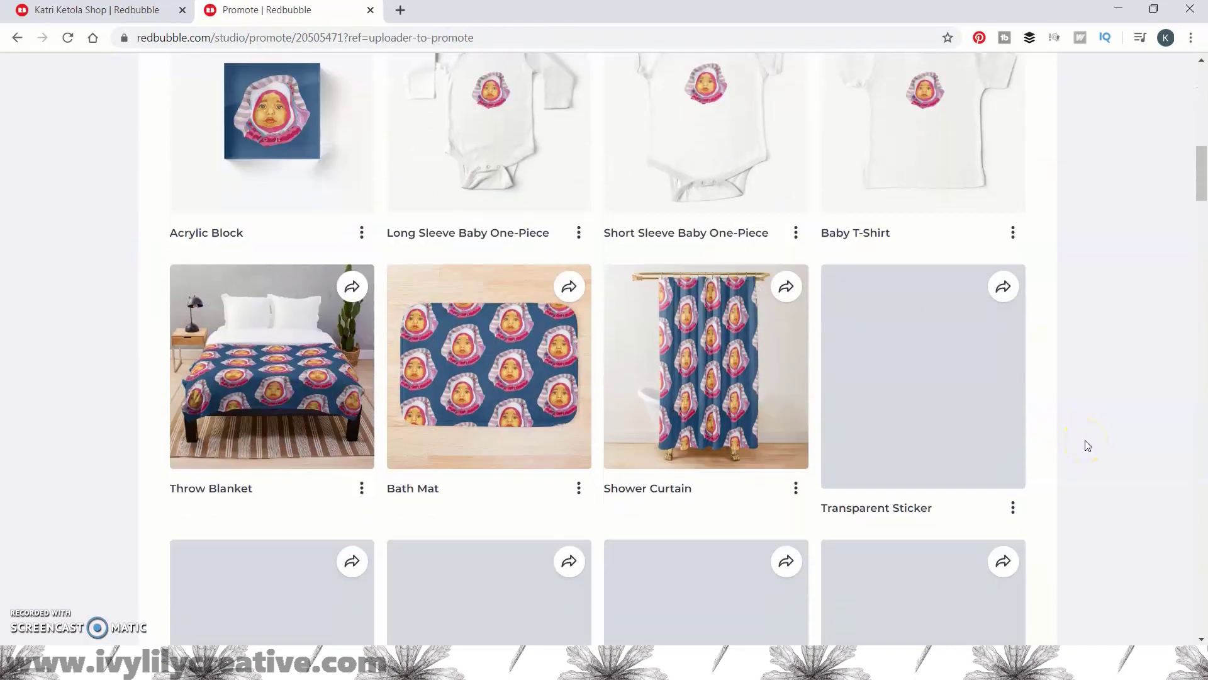
scroll(1086, 445, down, 3)
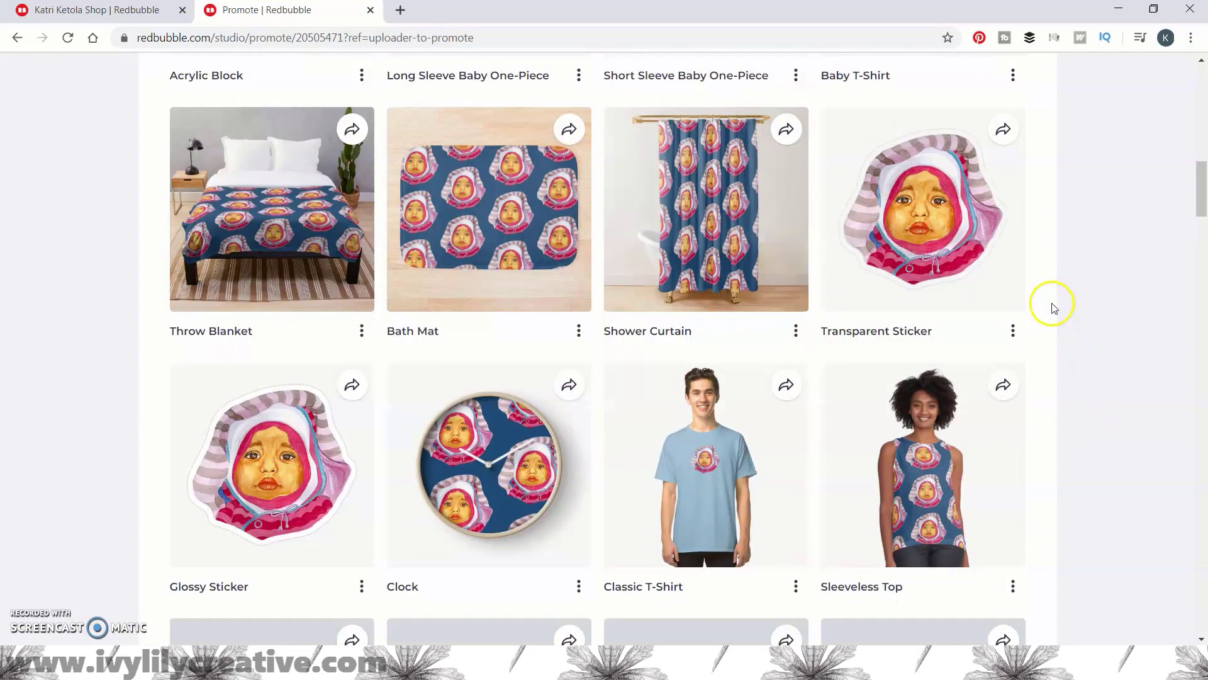
Step: Return to the reindeer painting, swap foreground and background colours, and zoom in closely
key(ctrl+Tab)
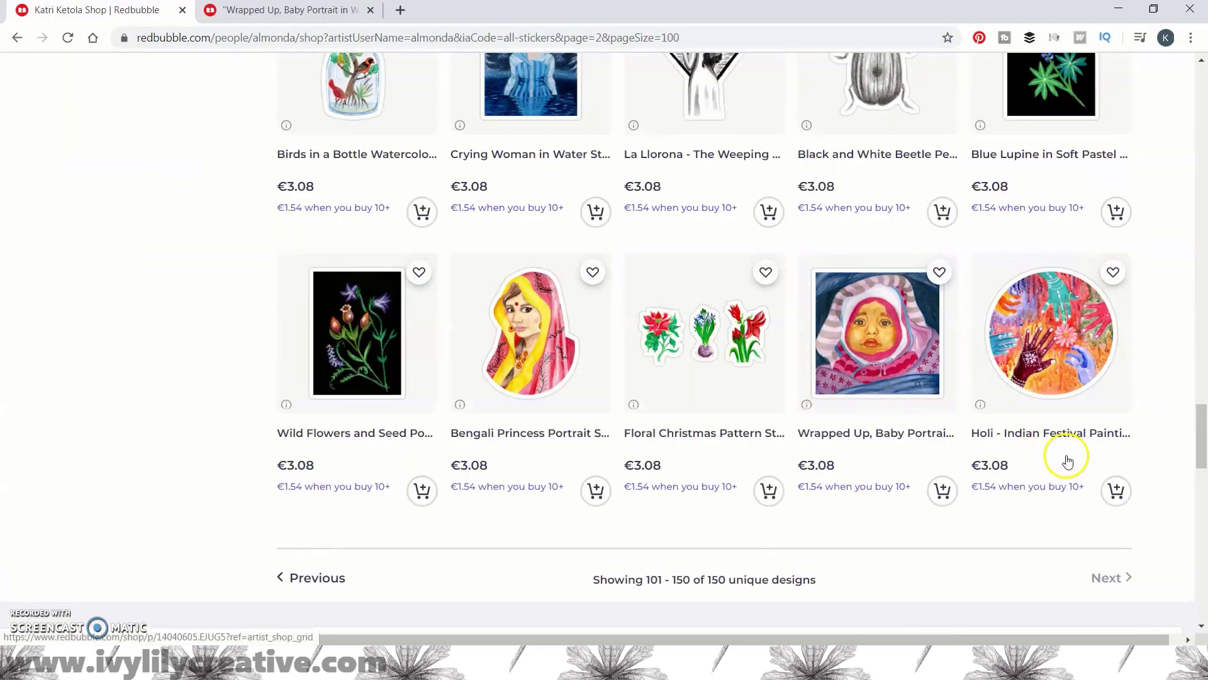
key(ctrl+Tab)
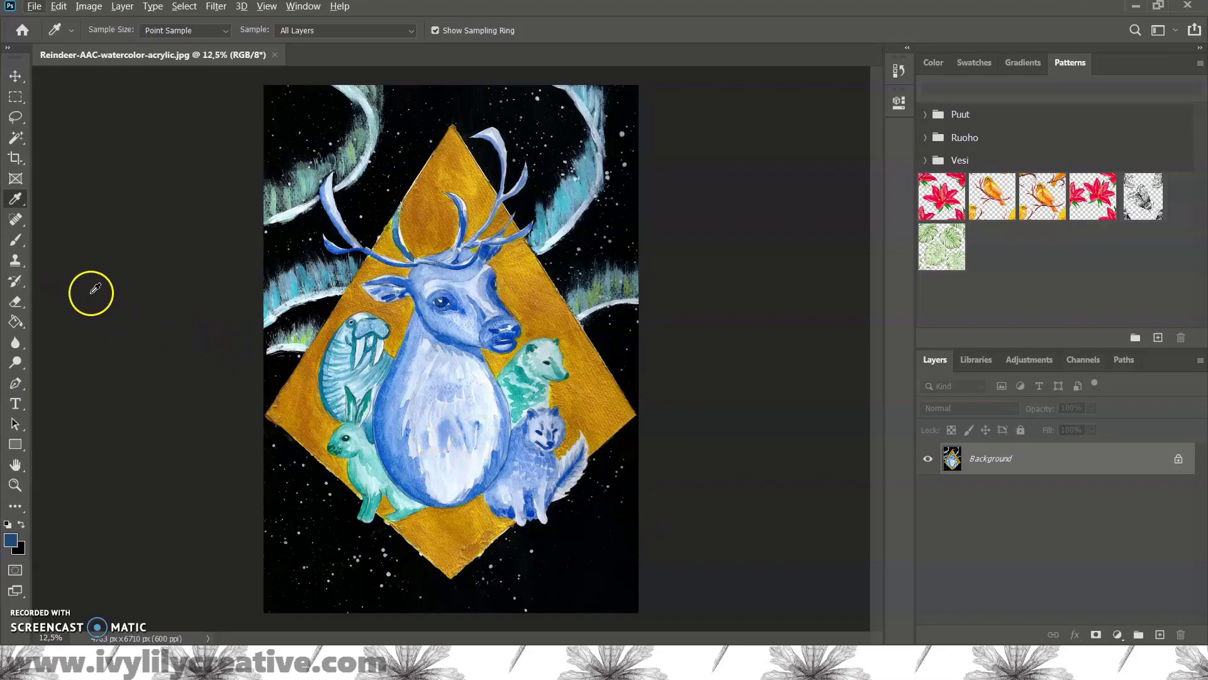
click(16, 493)
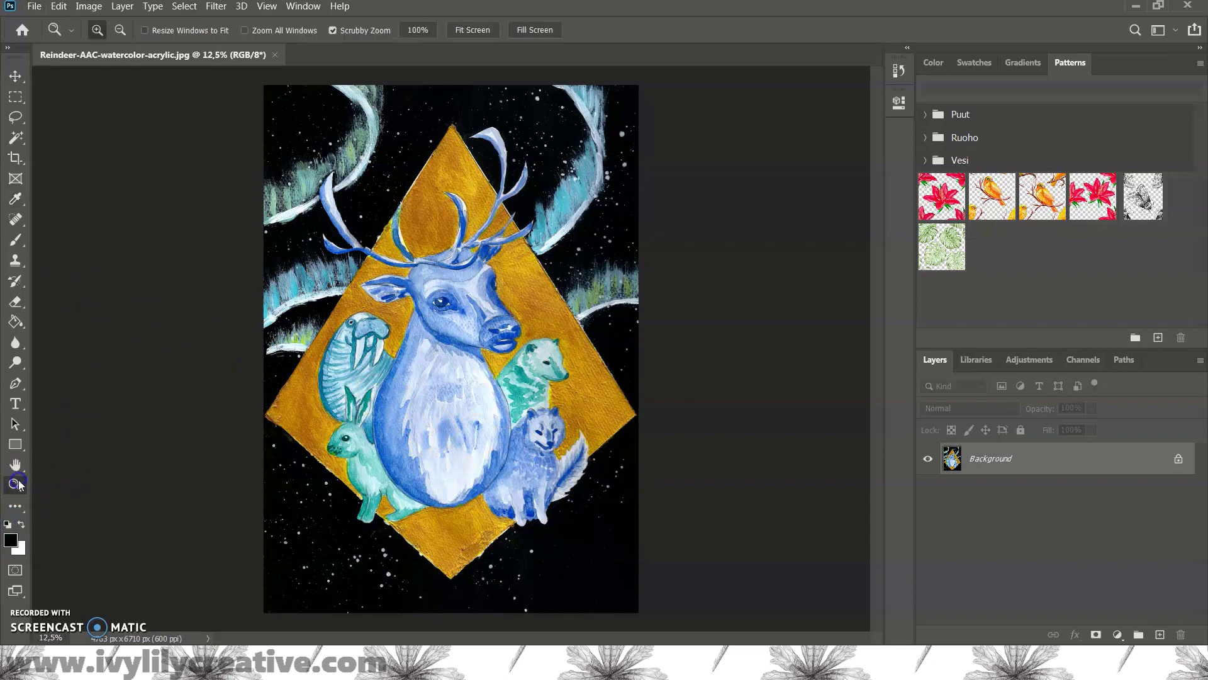
click(20, 522)
drag(555, 349, 576, 397)
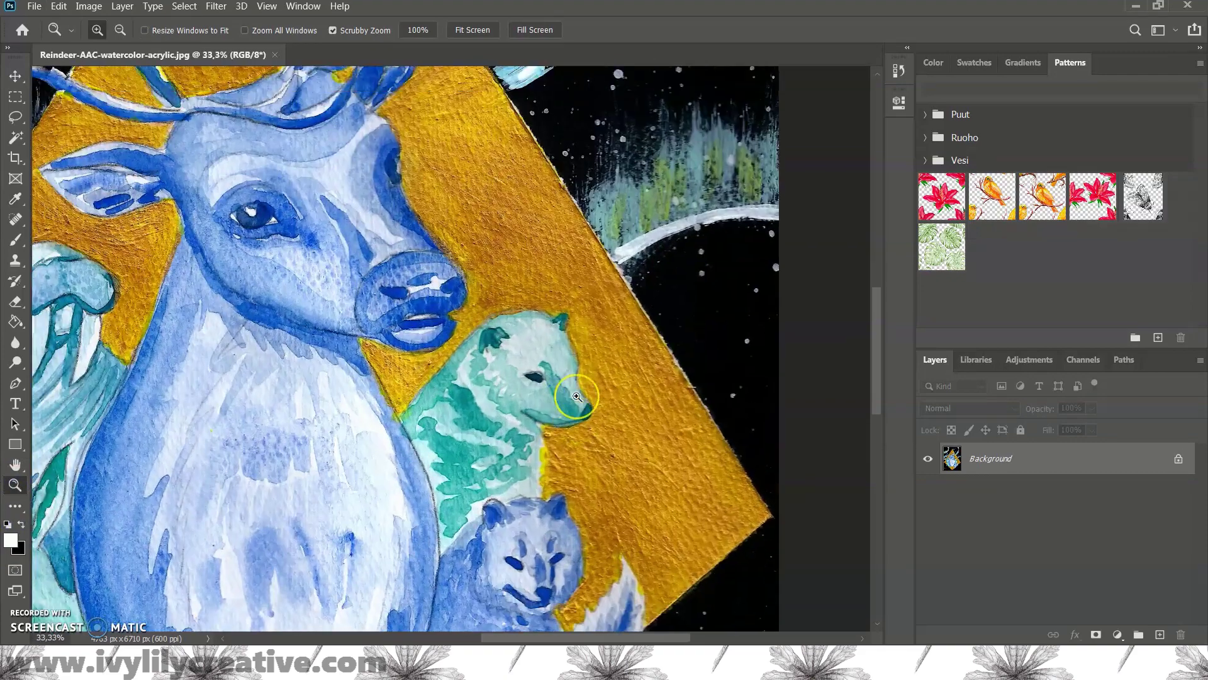
Step: Pan around the zoomed painting inspecting the diamond's edges, then fit it to screen
scroll(577, 396, up, 5)
scroll(576, 396, up, 2)
scroll(576, 396, up, 3)
scroll(577, 396, up, 2)
scroll(577, 396, down, 5)
scroll(577, 396, down, 4)
scroll(577, 396, down, 5)
scroll(578, 396, down, 5)
scroll(577, 396, down, 1)
drag(512, 638, 425, 640)
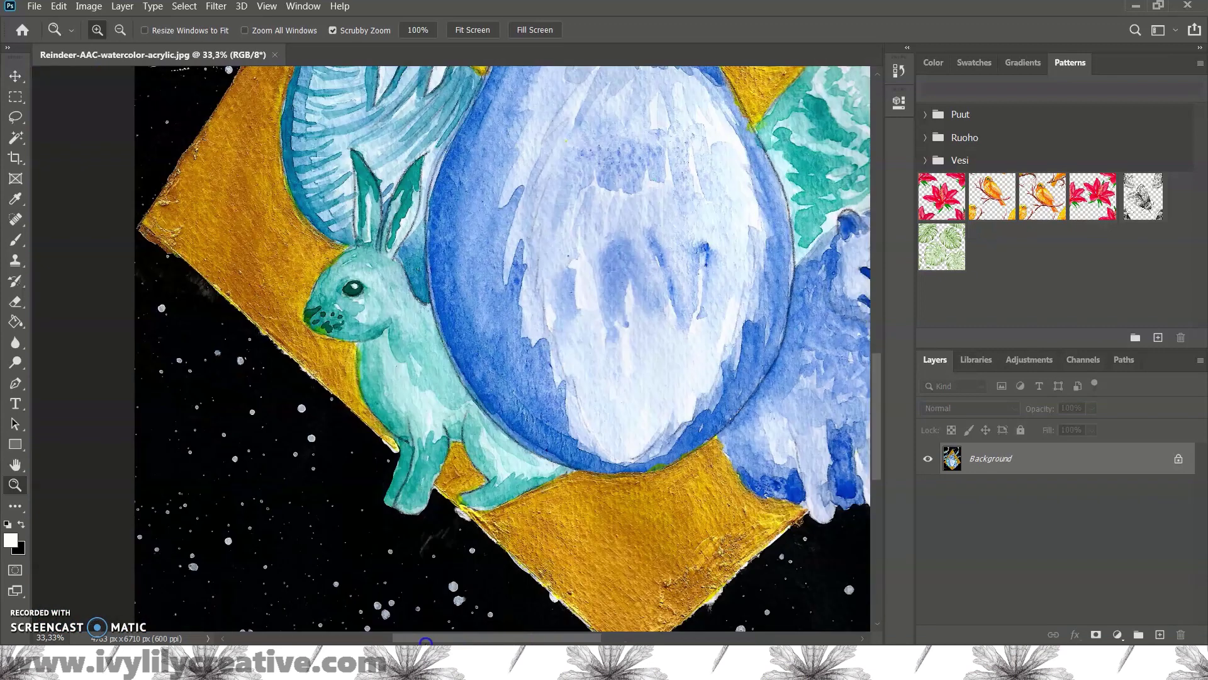
scroll(439, 531, up, 3)
scroll(440, 499, up, 5)
scroll(450, 531, up, 4)
scroll(478, 551, up, 3)
scroll(499, 553, up, 5)
scroll(693, 522, up, 4)
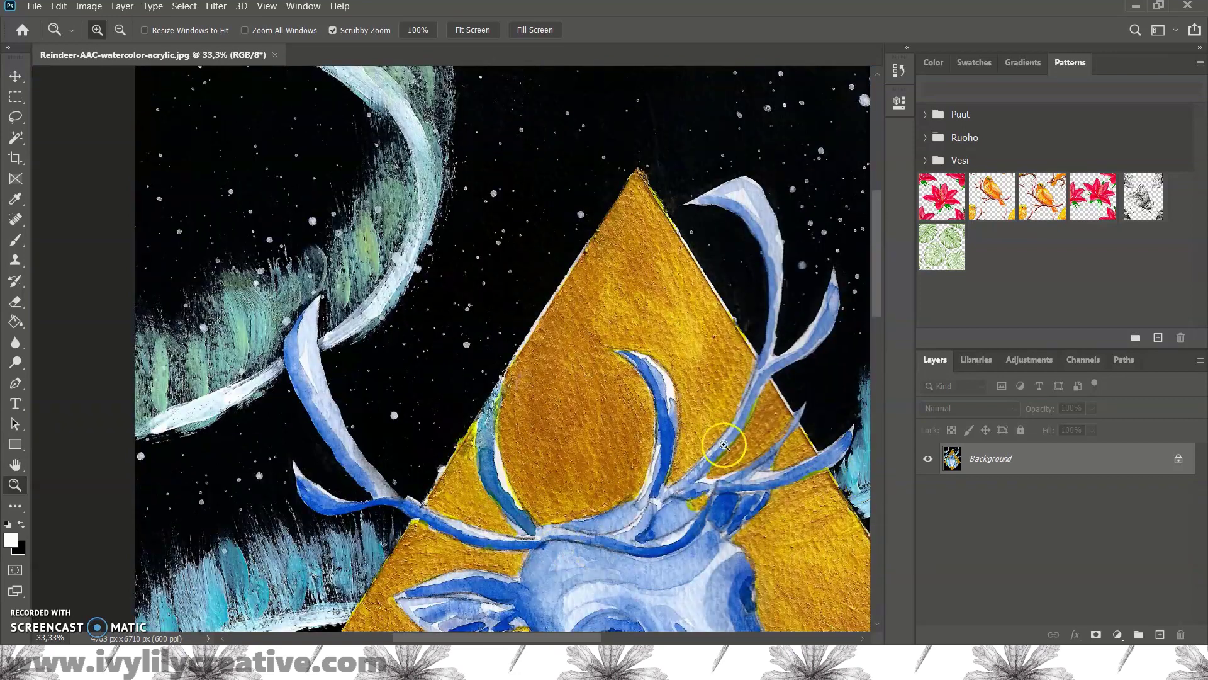
key(ctrl+0)
Step: Outline the gold diamond corner to corner with the Polygonal Lasso Tool
click(17, 117)
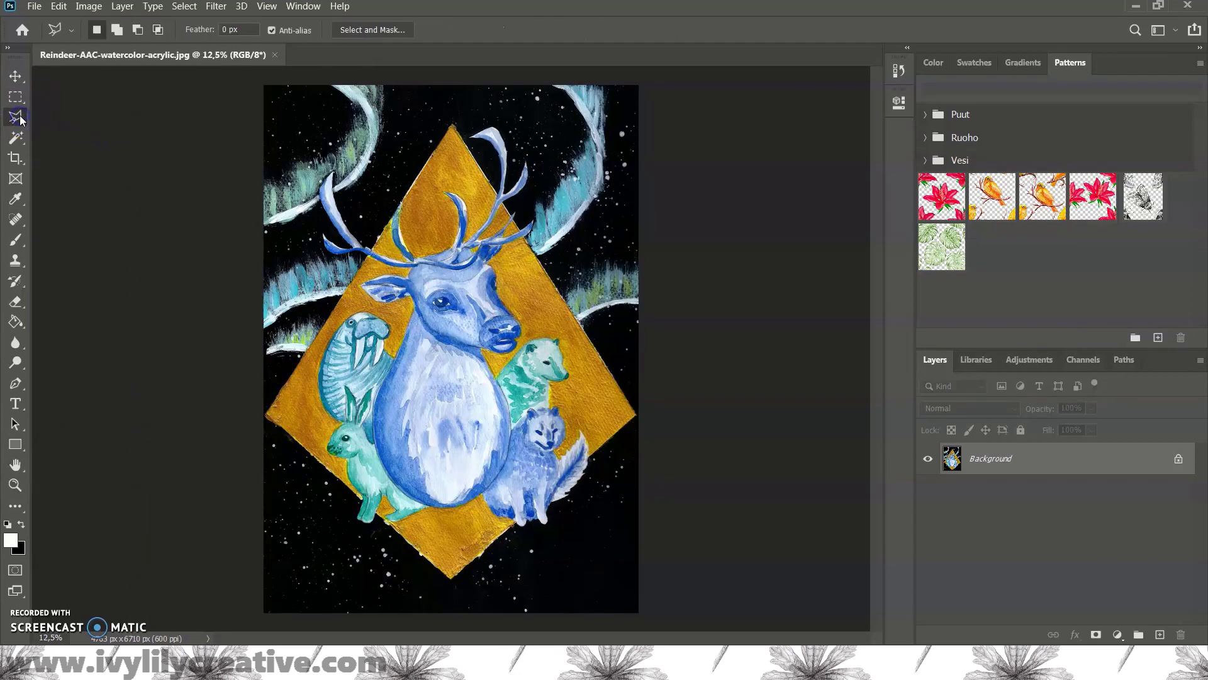
right_click(20, 119)
click(58, 125)
click(448, 140)
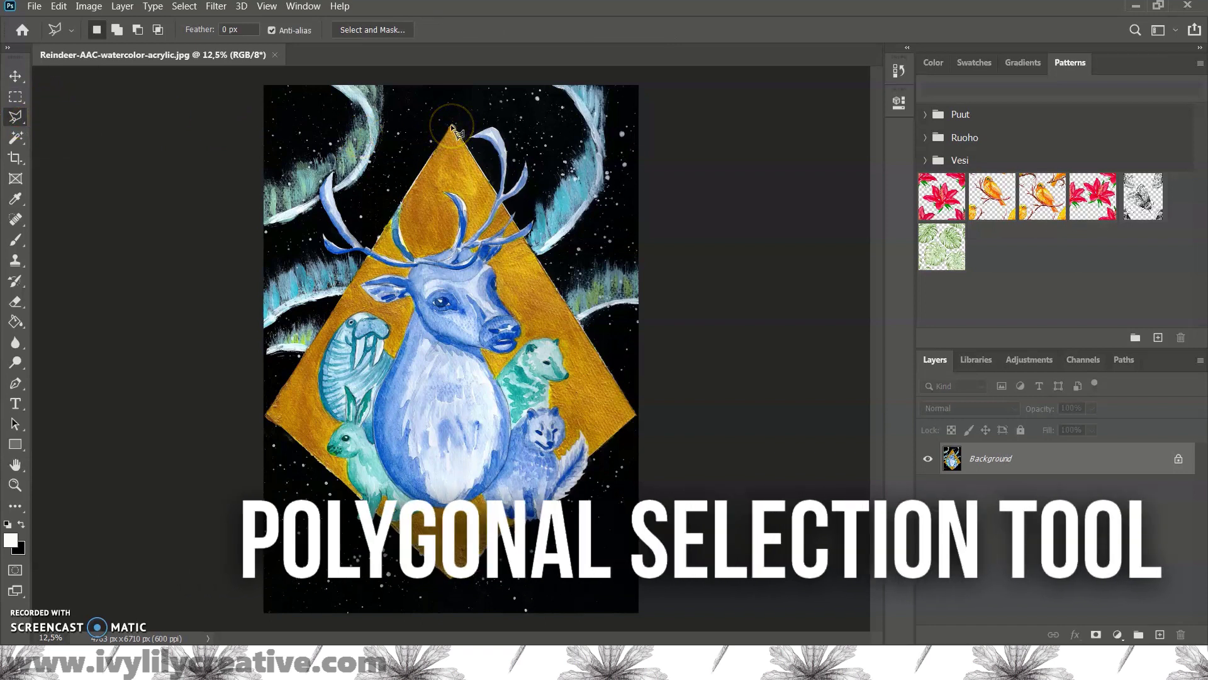
click(636, 417)
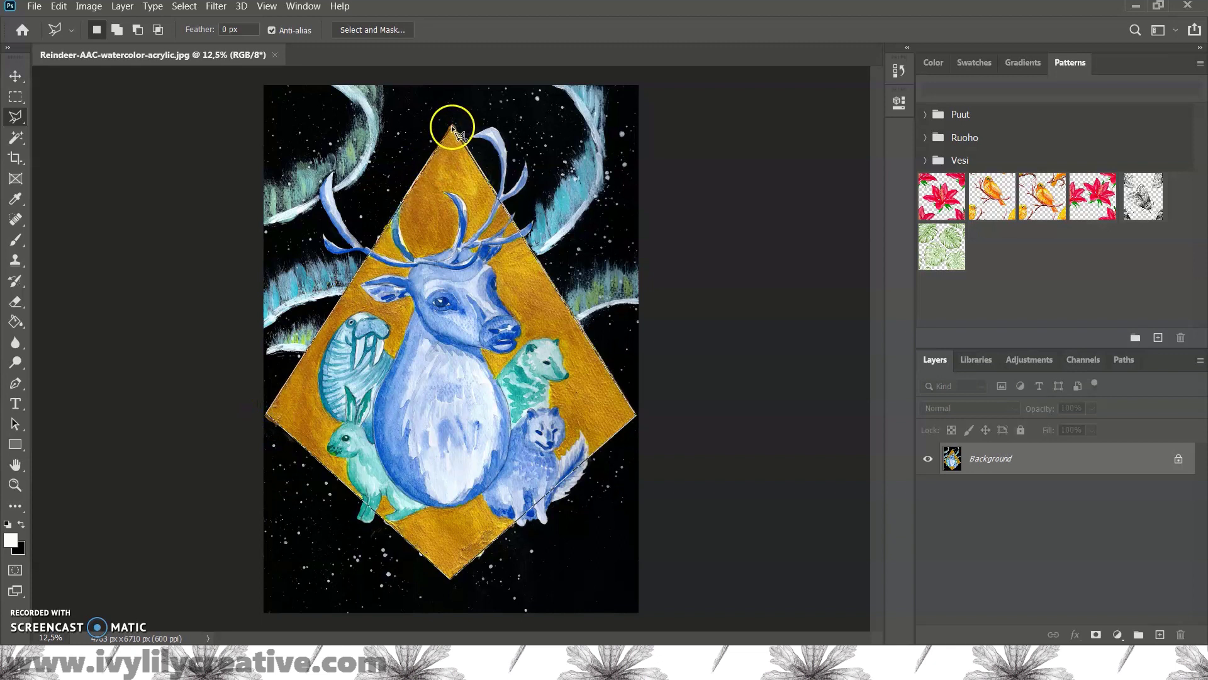
click(116, 30)
Step: Zoom in closer and switch to the Quick Selection Tool
key(ctrl+plus)
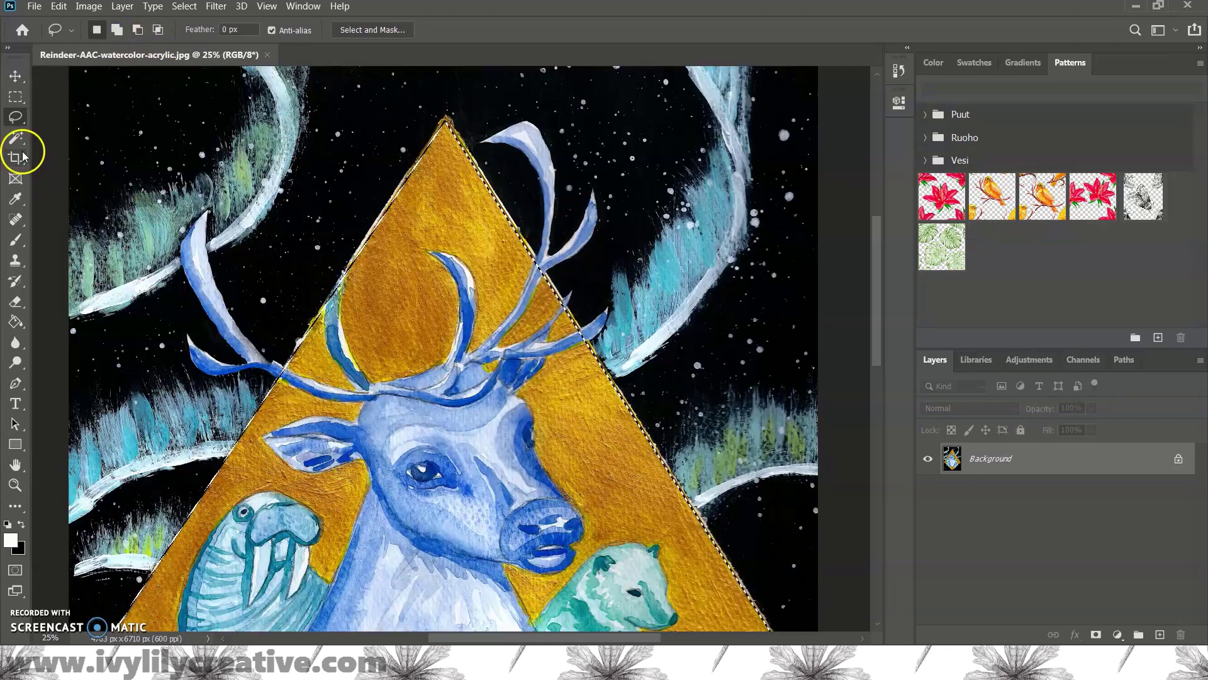
click(16, 137)
drag(21, 139, 93, 162)
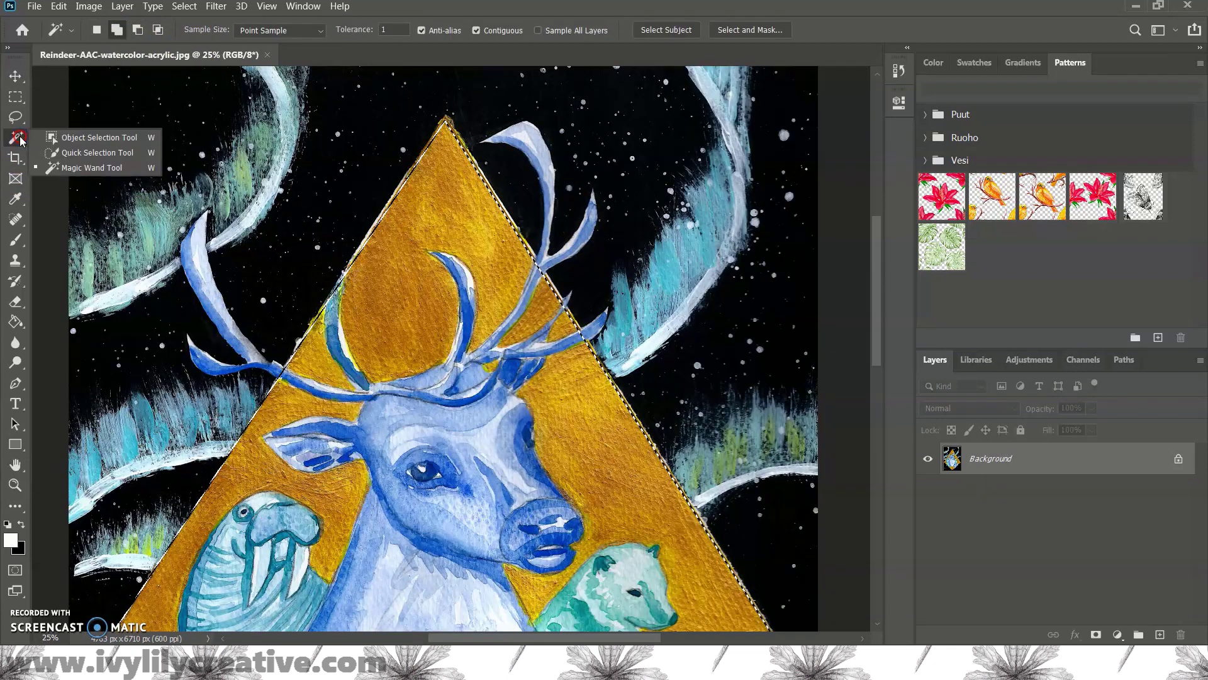
click(98, 153)
Step: Brush the upper antler tip and protruding animal edges into the selection, then zoom out
mouse_move(550, 250)
mouse_down()
mouse_move(512, 126)
mouse_move(553, 194)
mouse_move(550, 238)
mouse_up()
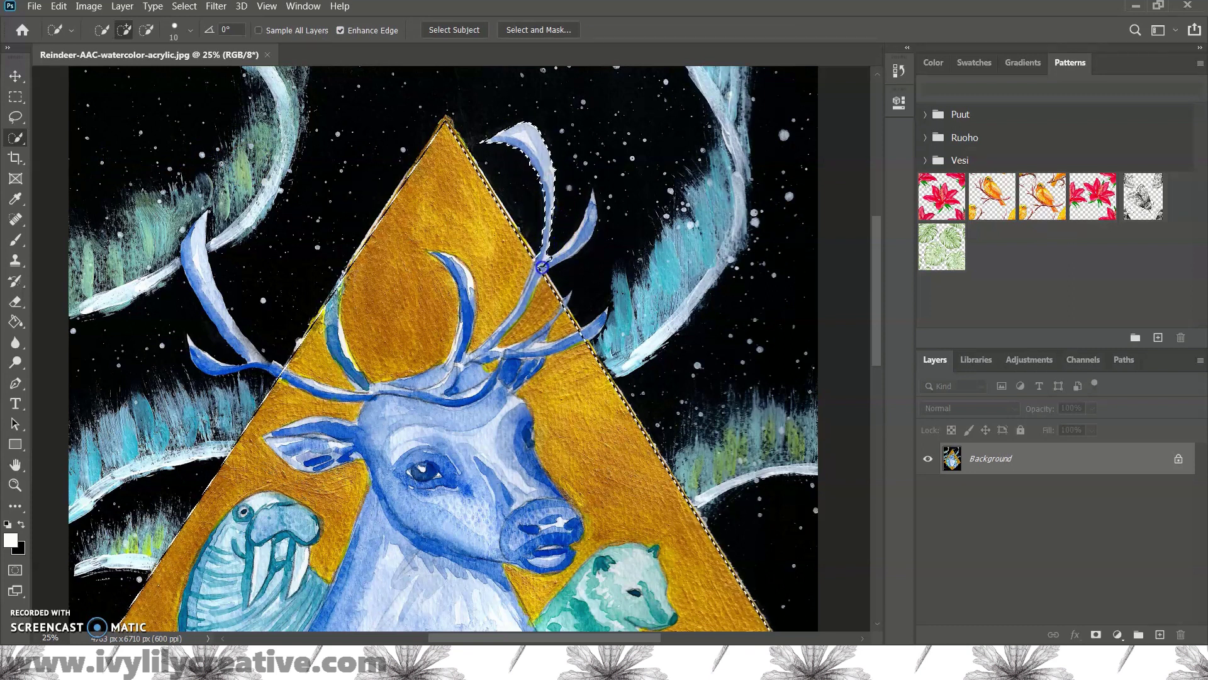
scroll(598, 287, up, 2)
scroll(597, 291, up, 1)
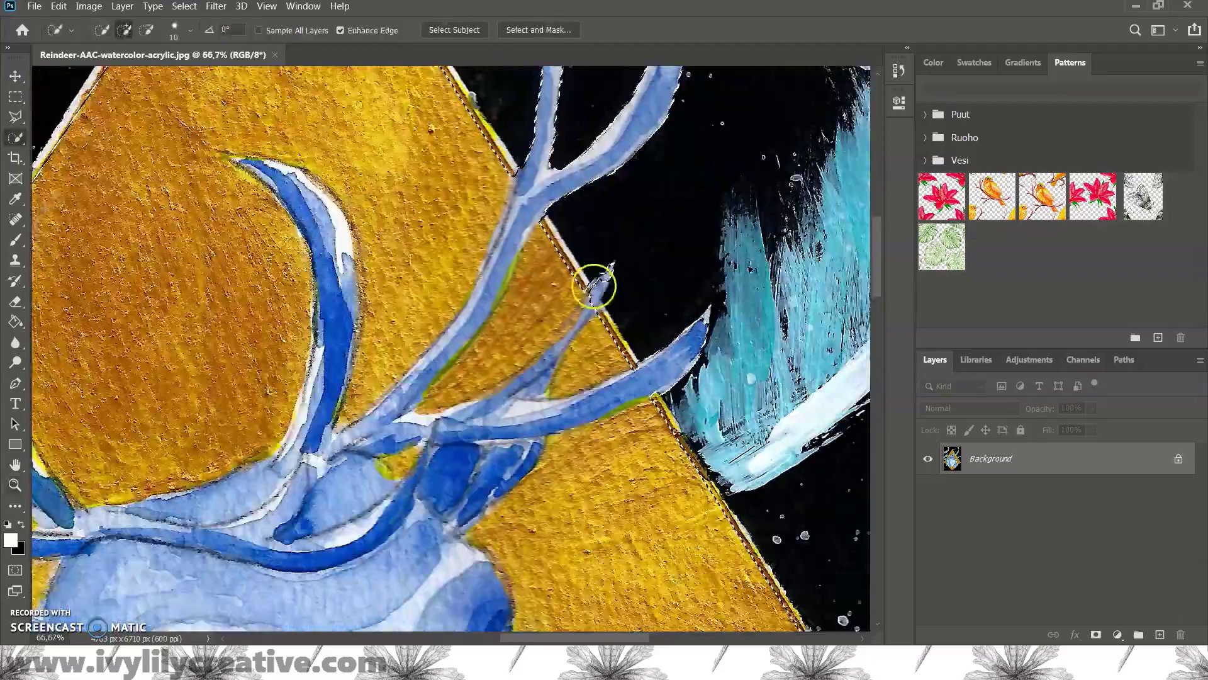
scroll(597, 290, down, 10)
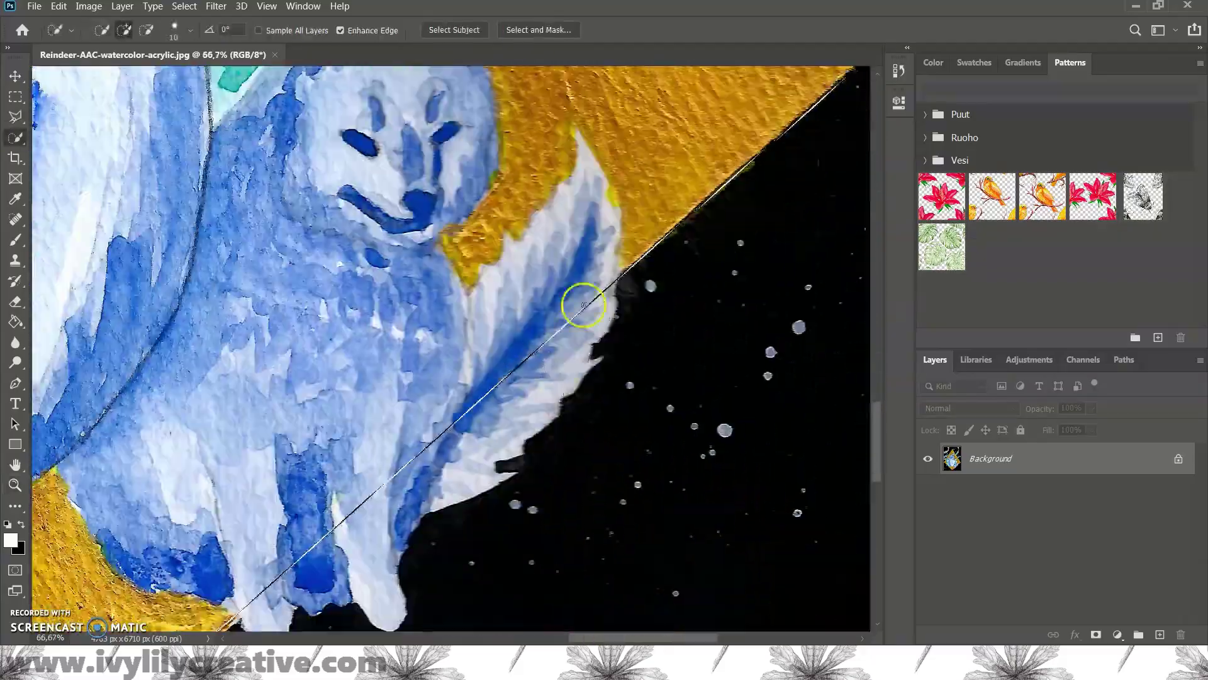
scroll(378, 345, down, 5)
scroll(441, 503, down, 5)
scroll(508, 606, left, 5)
scroll(639, 397, up, 5)
scroll(644, 453, up, 5)
scroll(569, 488, right, 5)
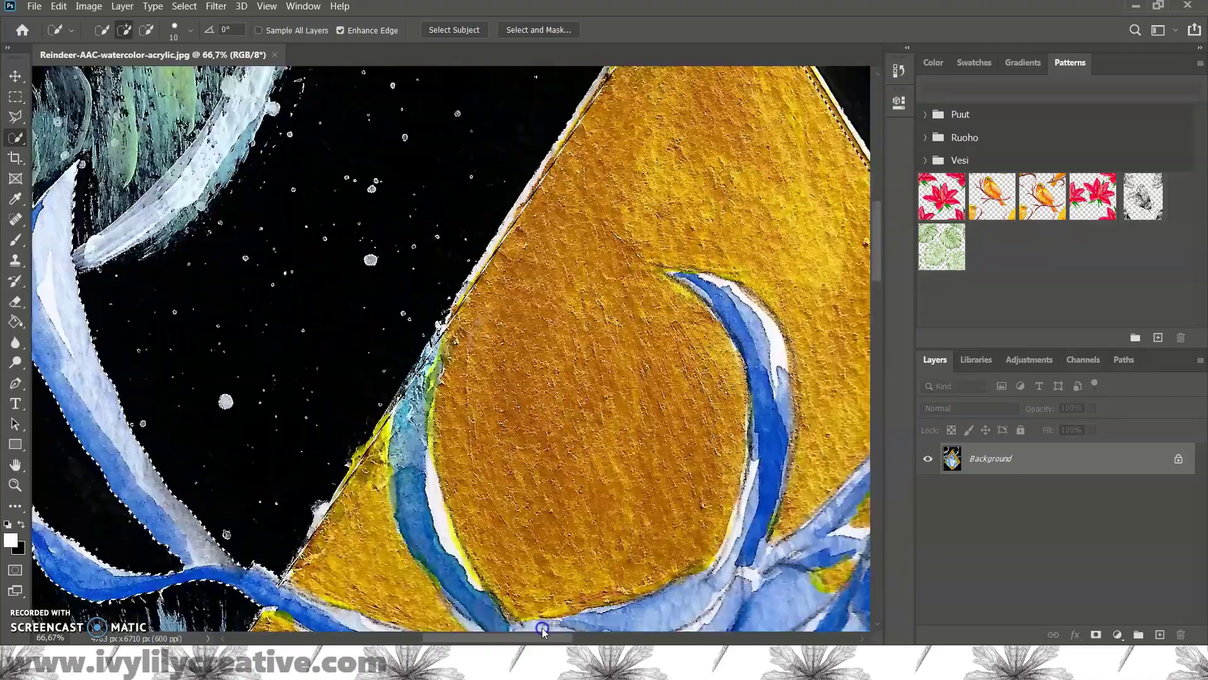
scroll(469, 493, up, 5)
scroll(469, 492, down, 5)
scroll(470, 493, down, 5)
key(z)
key(ctrl+minus)
key(ctrl+minus)
key(ctrl+minus)
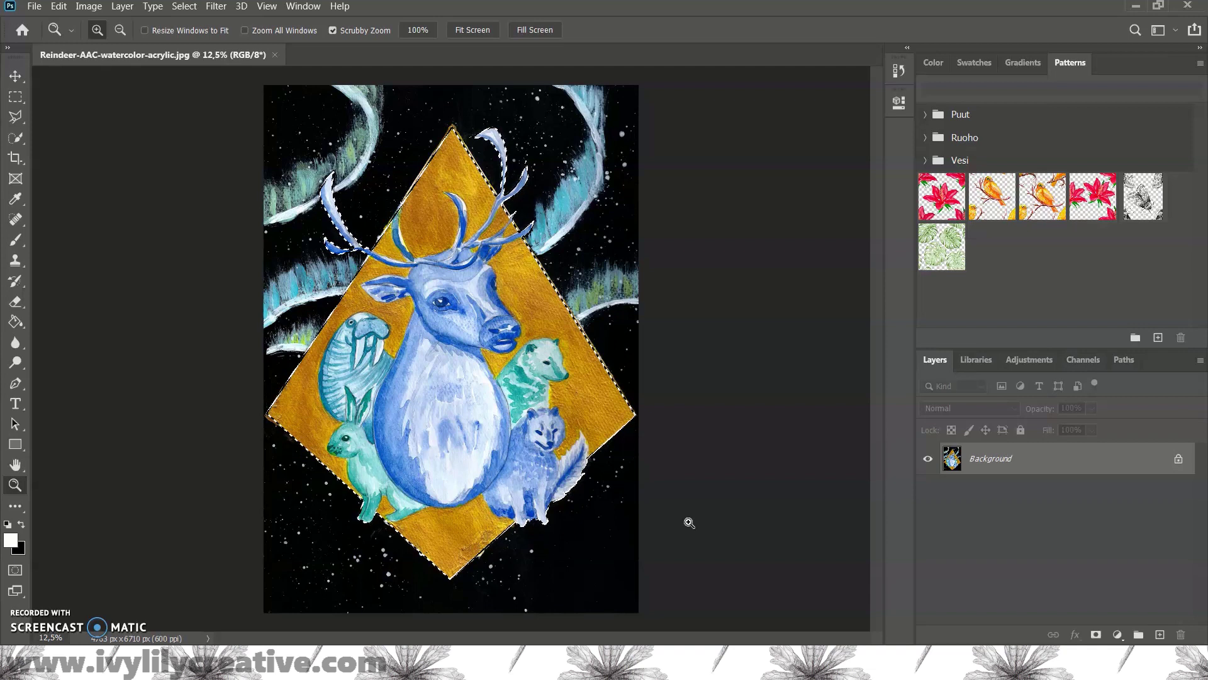
Step: Duplicate the Background layer as Background copy and hide the original
right_click(977, 469)
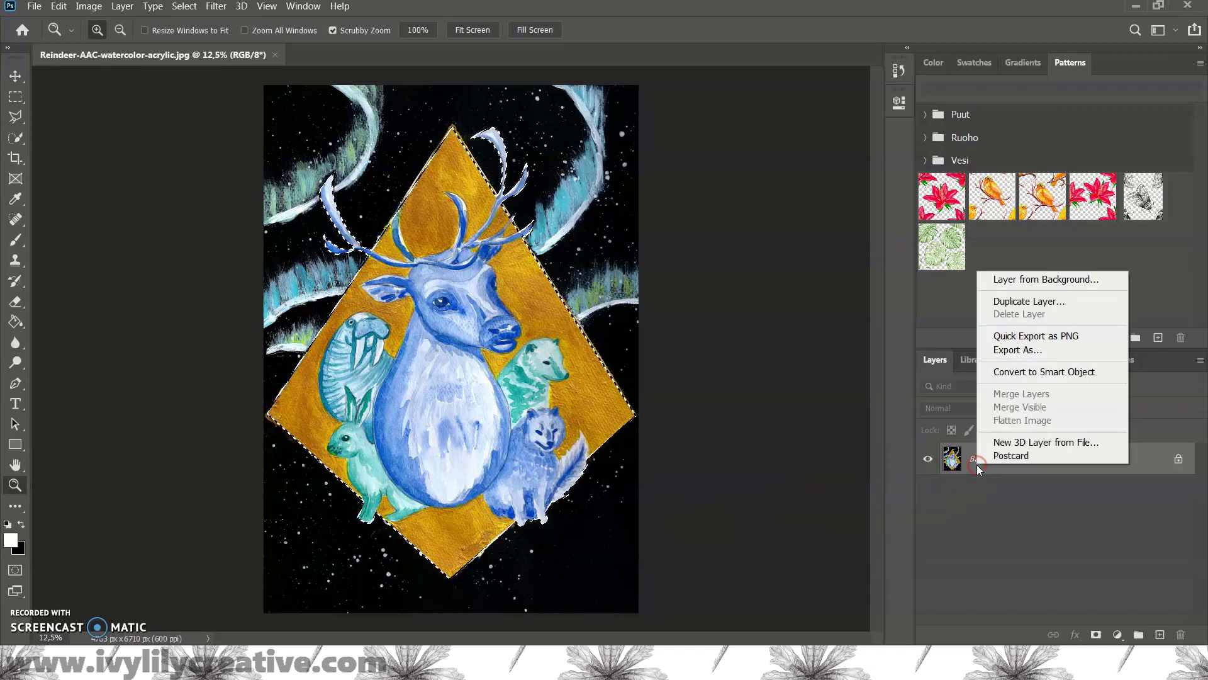
click(1061, 300)
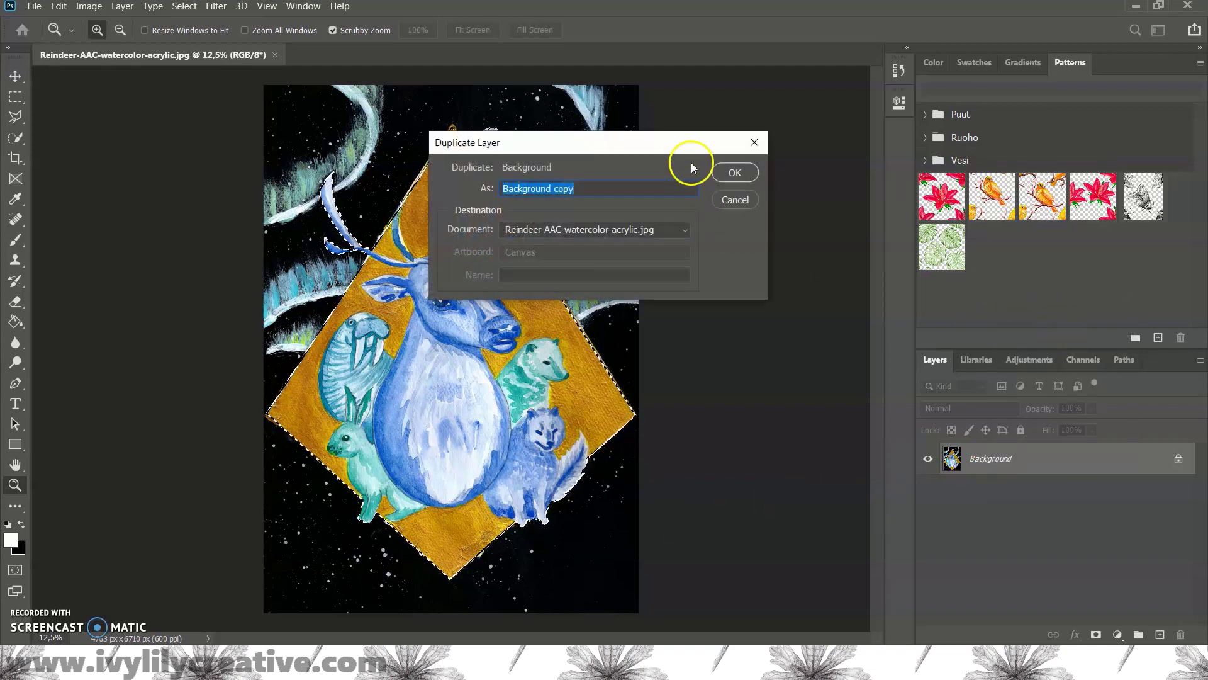
click(734, 176)
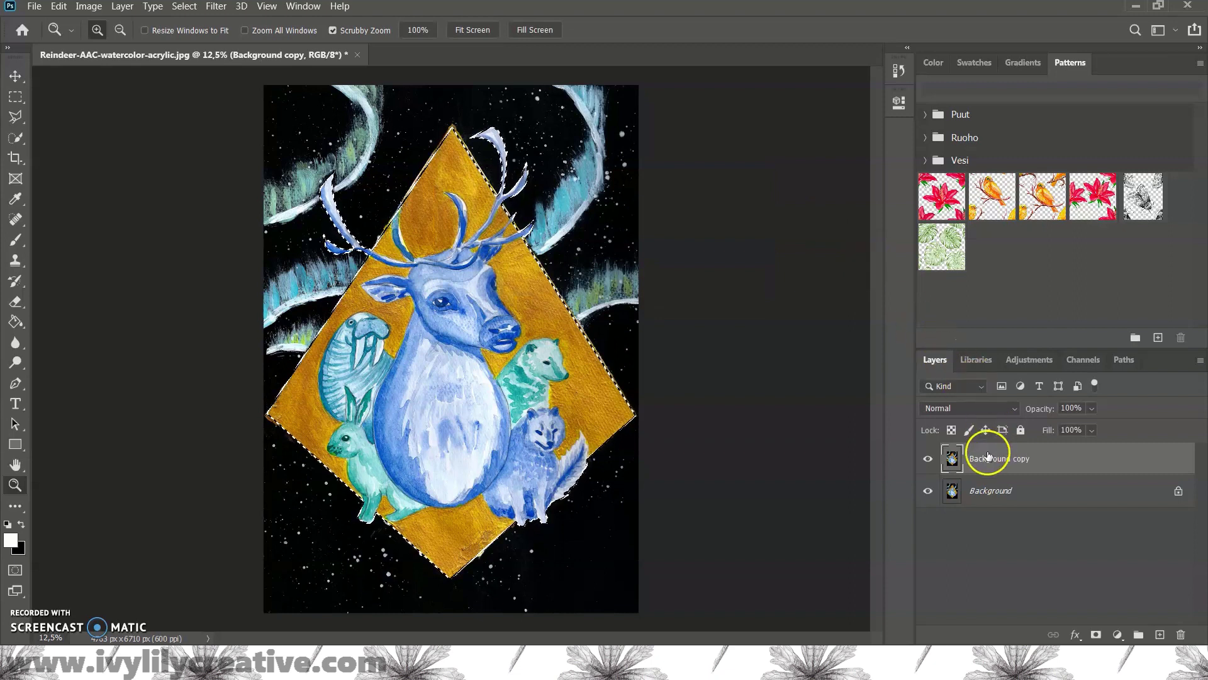
click(928, 490)
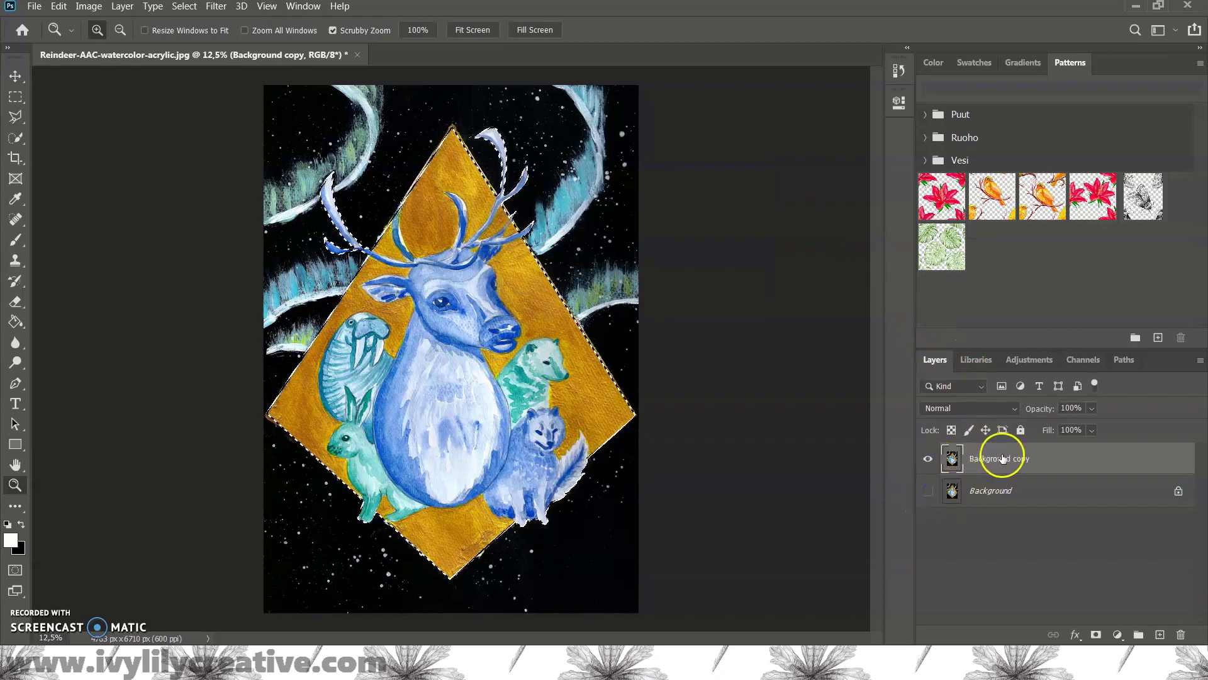
Step: Invert the selection, delete the black surroundings to transparency, and deselect
click(185, 7)
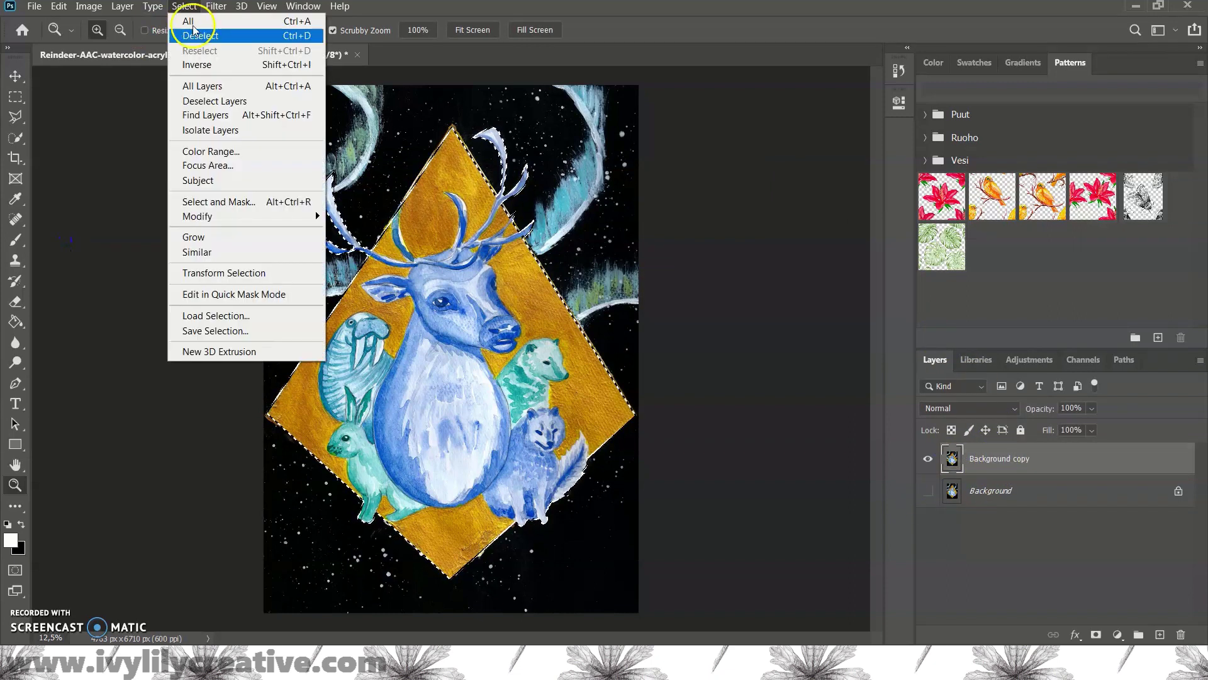
click(198, 64)
key(Delete)
key(ctrl+d)
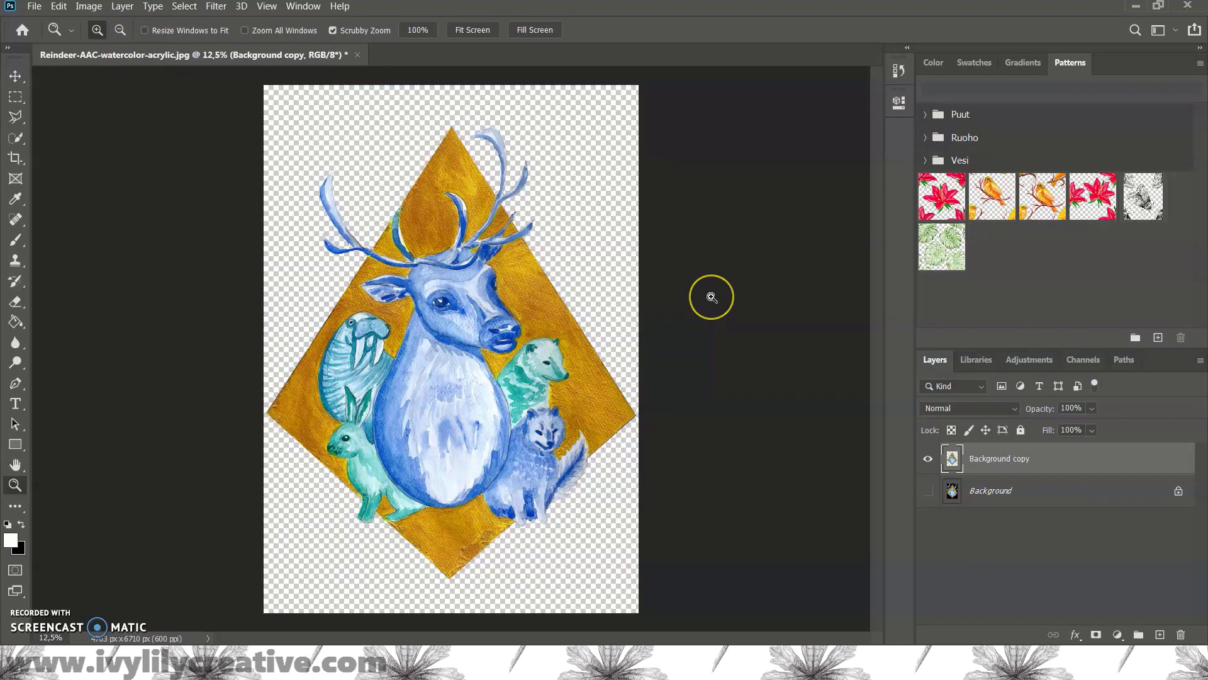
Step: Add a new Layer 1 above Background and fill it with white
key(v)
click(1061, 503)
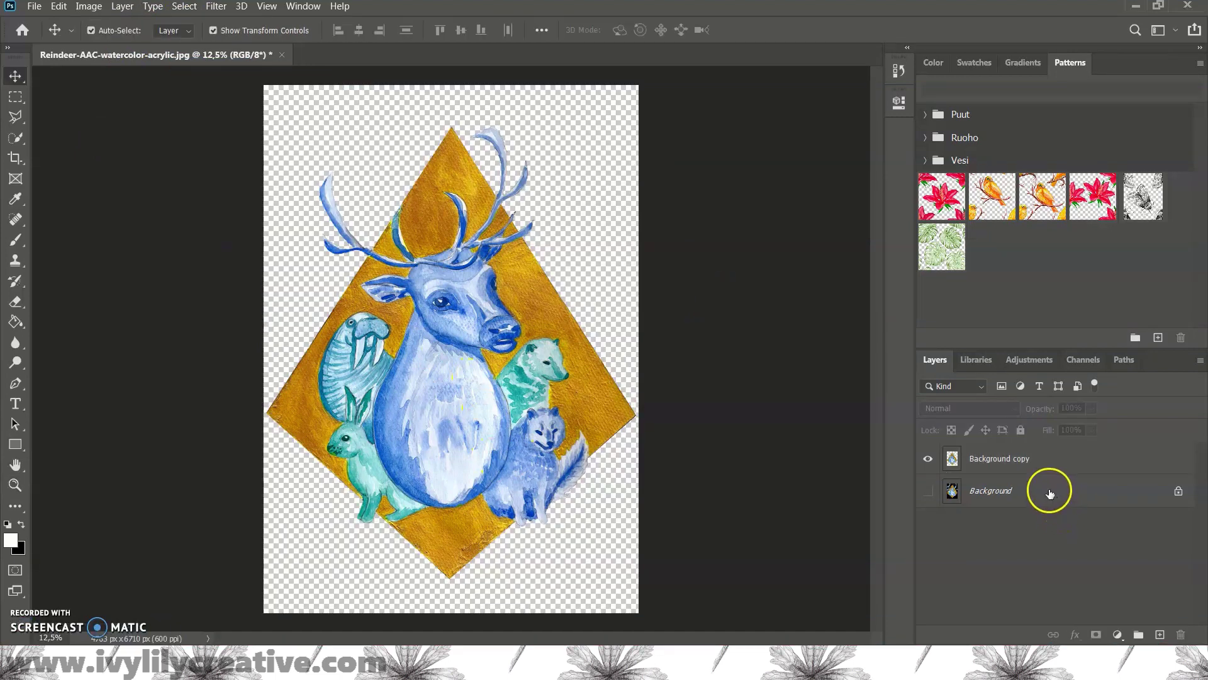
click(1049, 492)
click(1161, 634)
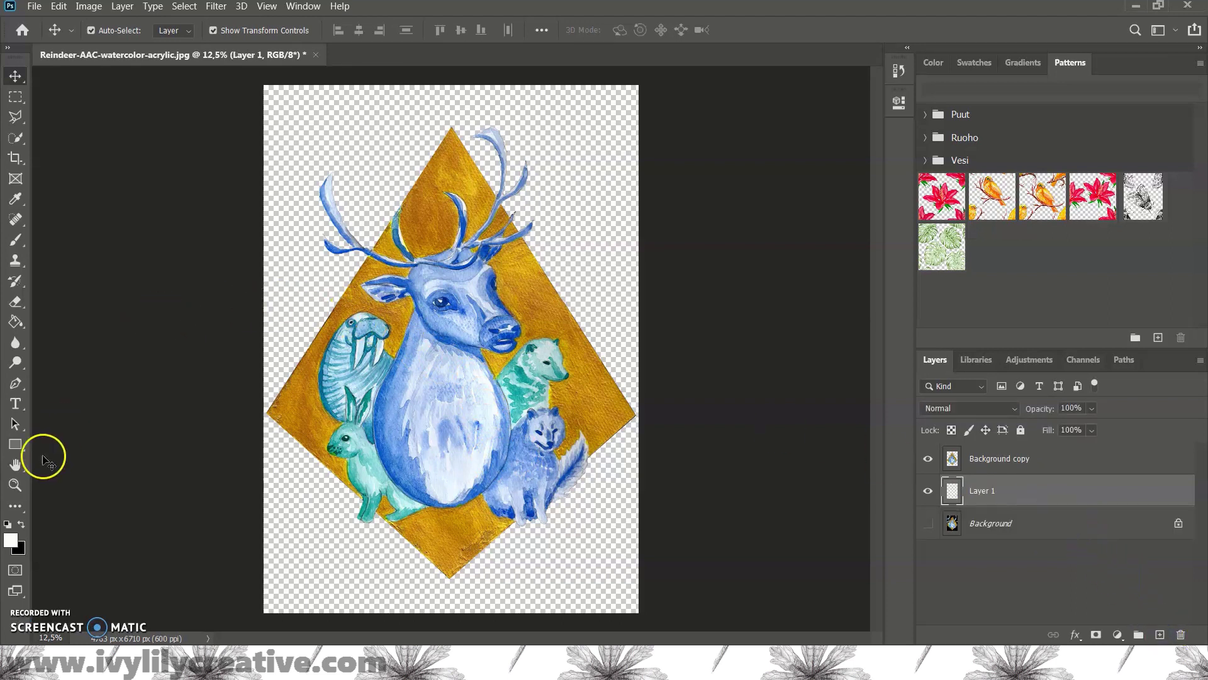
click(59, 6)
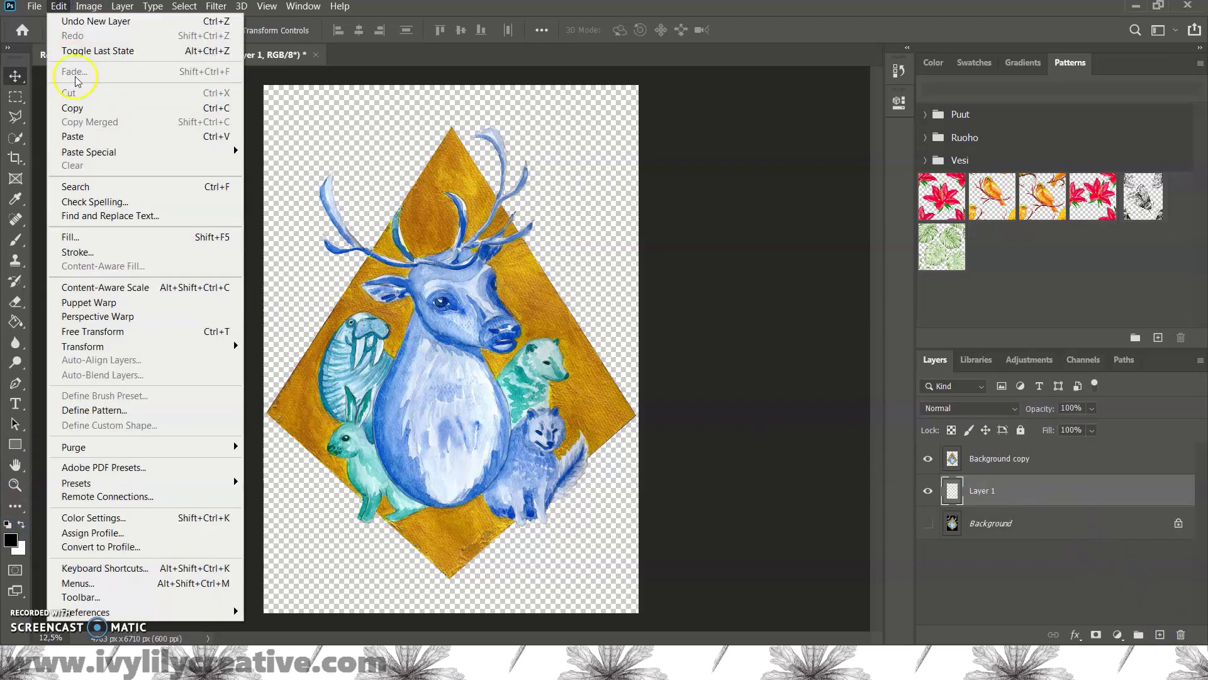
click(70, 236)
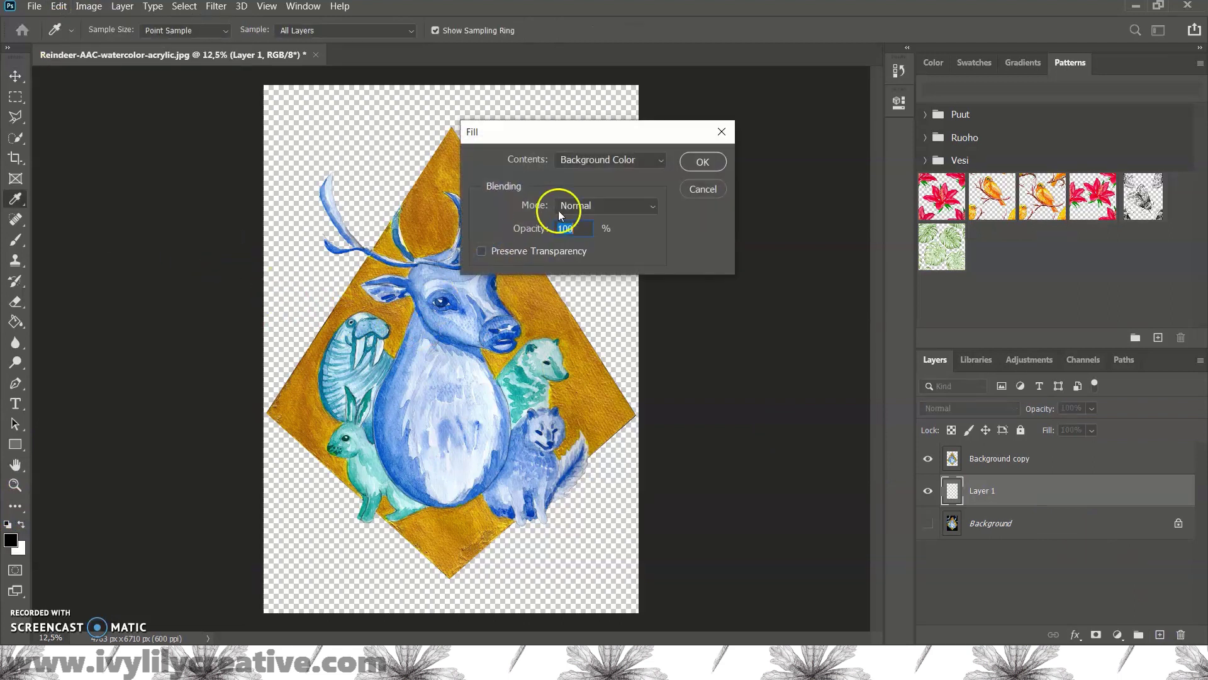
click(602, 165)
click(716, 171)
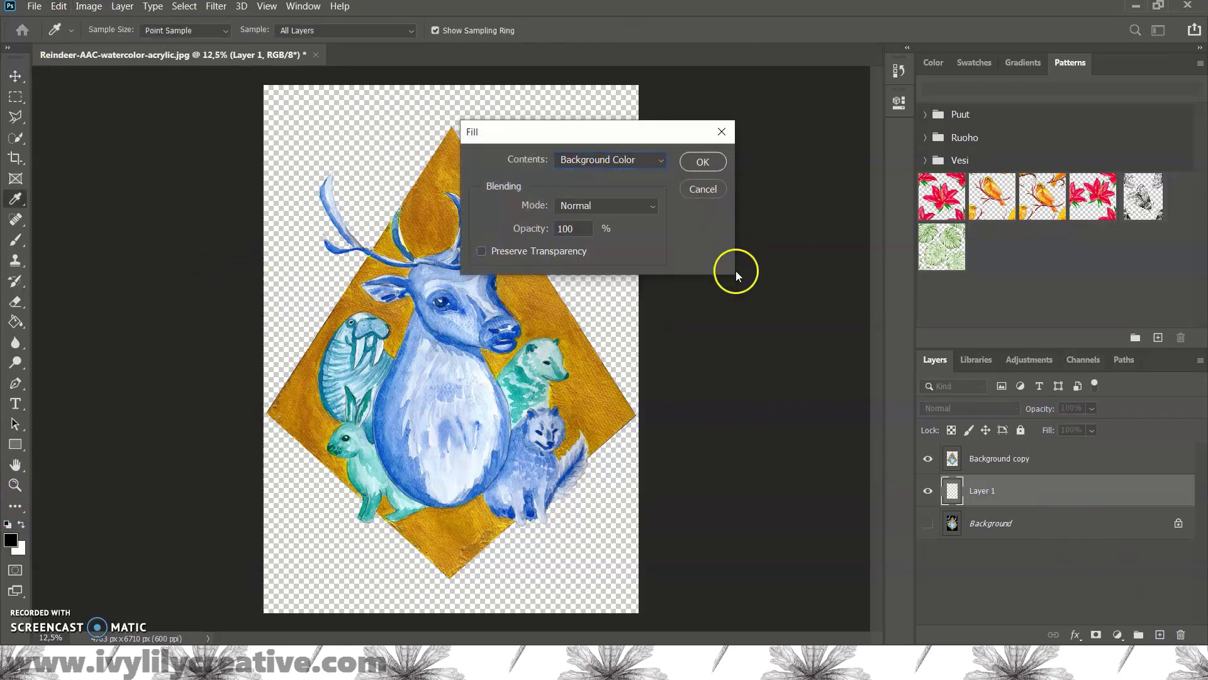
click(703, 161)
Step: Add Layer 2 above Layer 1 and fill it with black
key(e)
key(ctrl+1)
click(1156, 630)
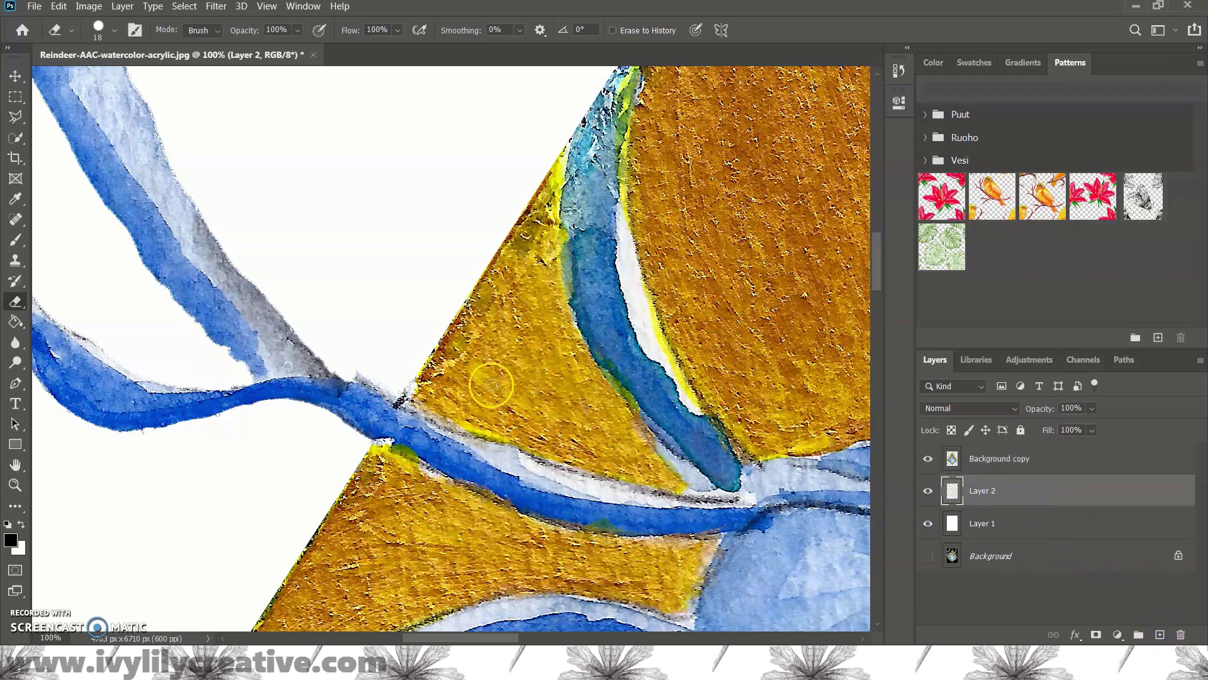
click(55, 6)
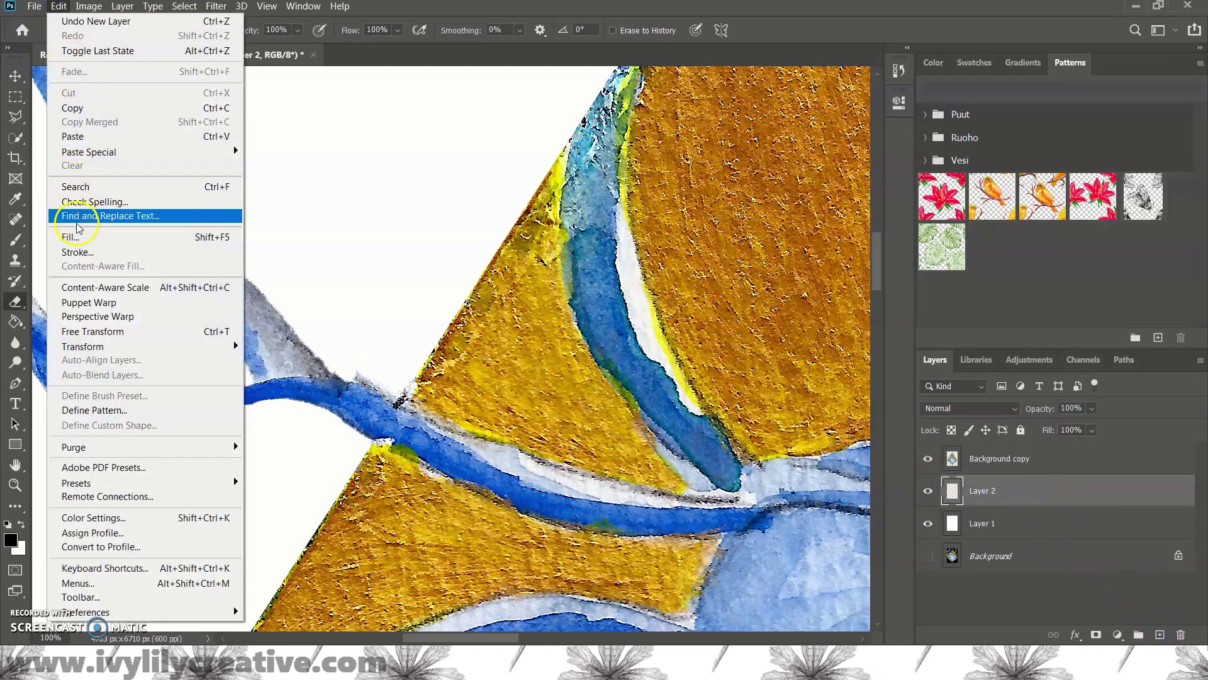
click(119, 237)
click(618, 164)
click(619, 172)
click(686, 165)
Step: Erase leftover background paper along the diamond's edge on the Background copy layer
key(e)
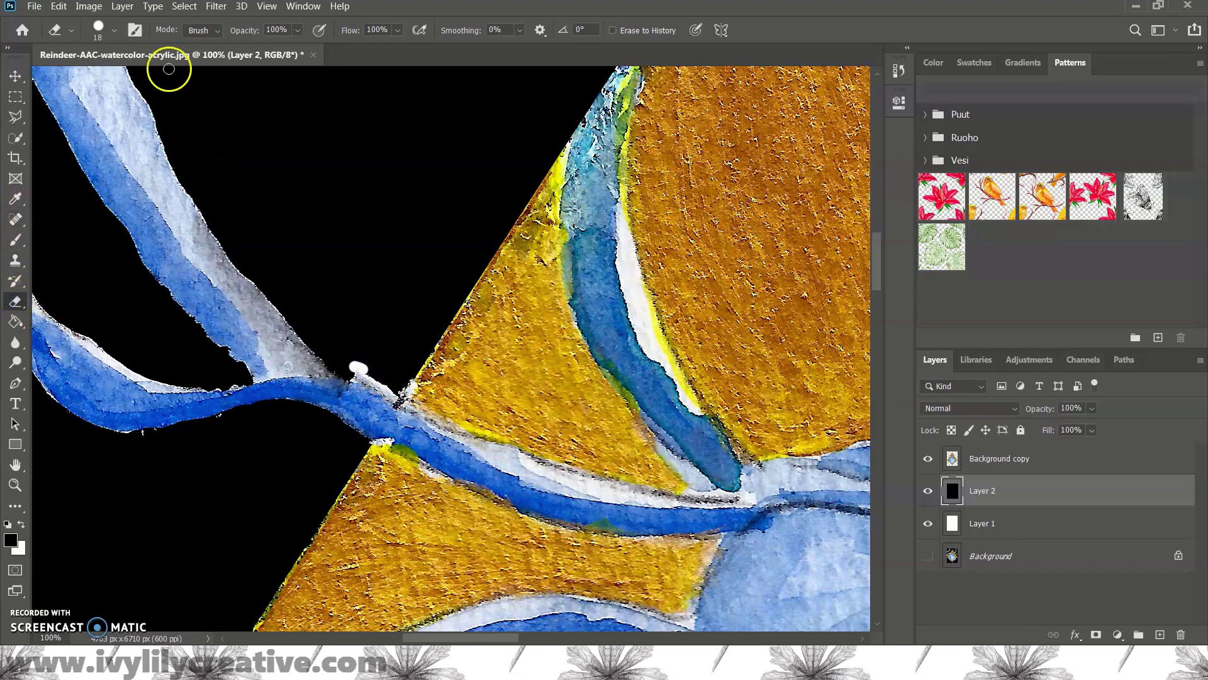
key(alt+bracketright)
drag(403, 390, 413, 371)
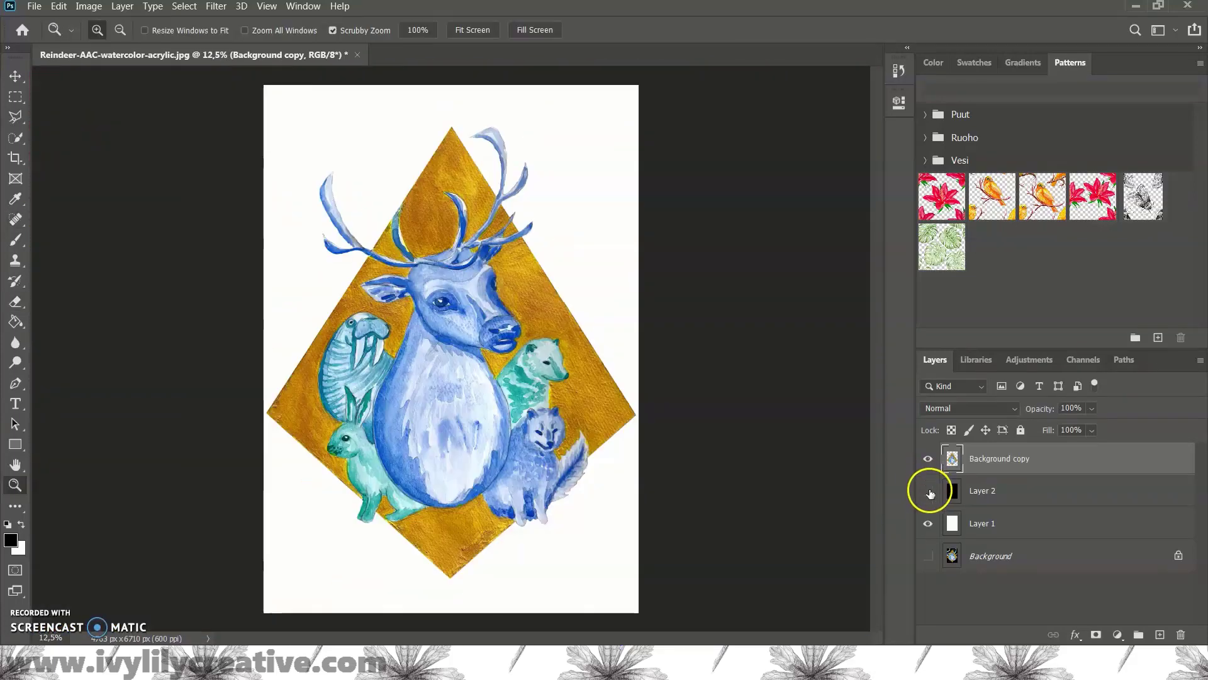
Step: Check the edges against black, then hide Layer 2 and Layer 1 to show transparency
click(928, 490)
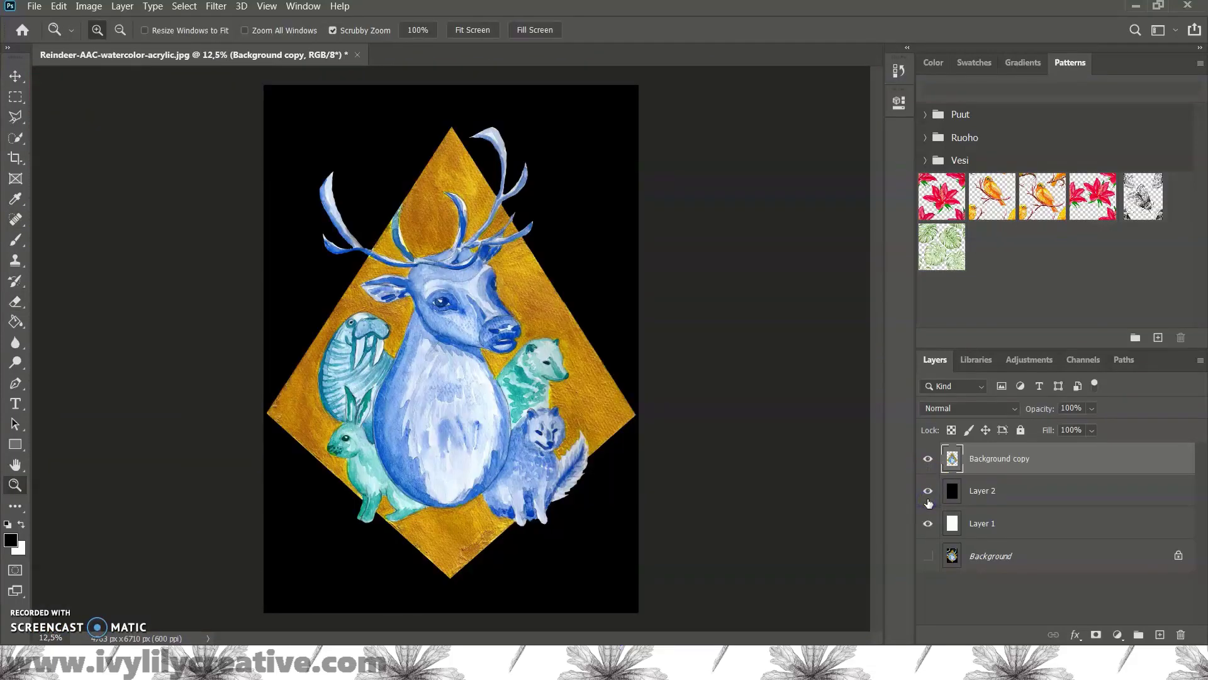
click(928, 491)
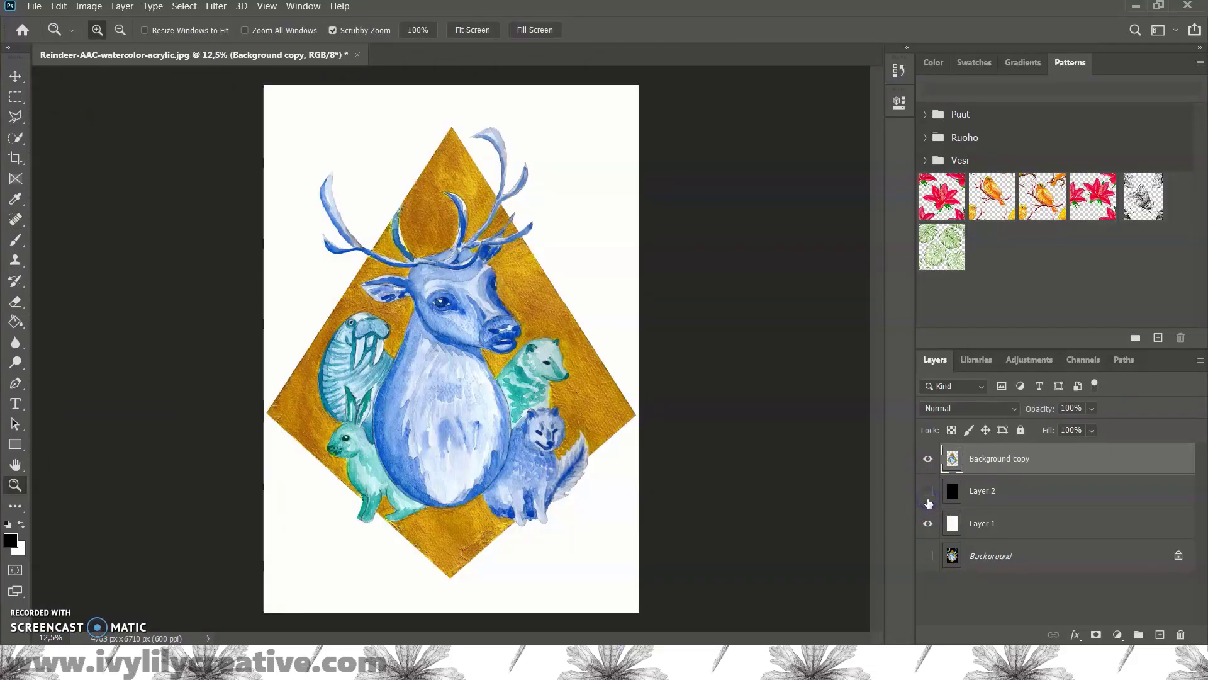
click(927, 523)
Step: Save as PNG 'Reindeer-AAC-watercolor-acrylic transparent', accepting the default PNG options
click(34, 6)
click(38, 186)
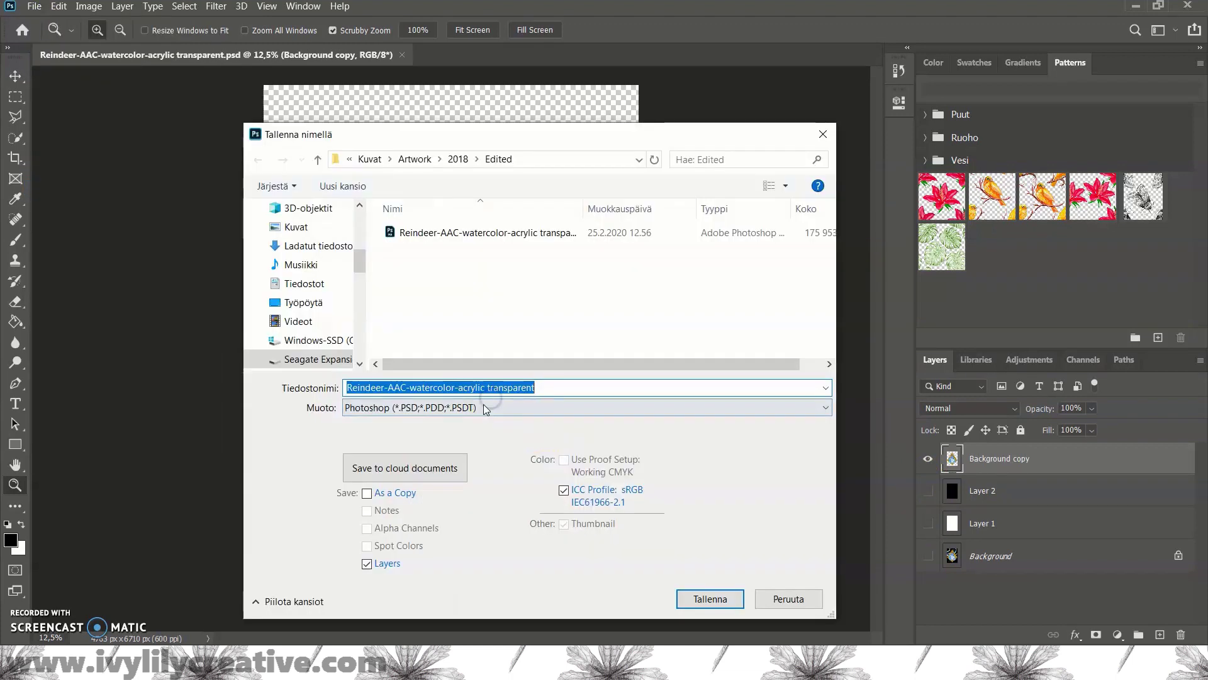
click(482, 406)
click(478, 340)
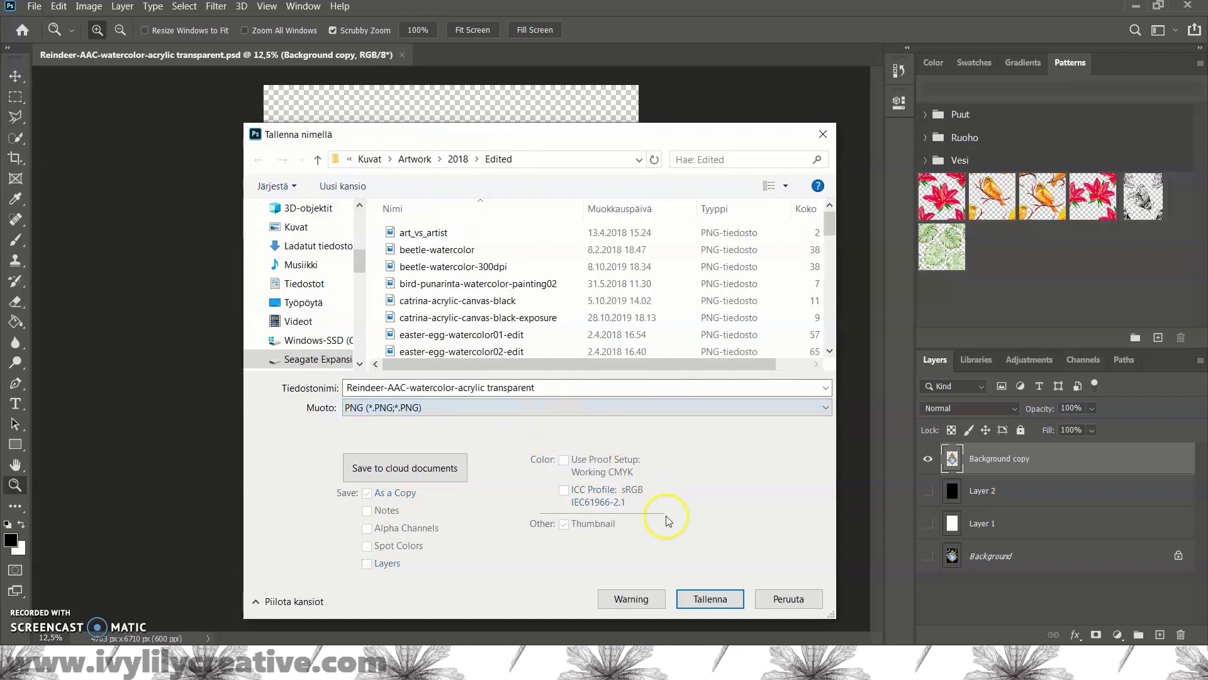
click(708, 598)
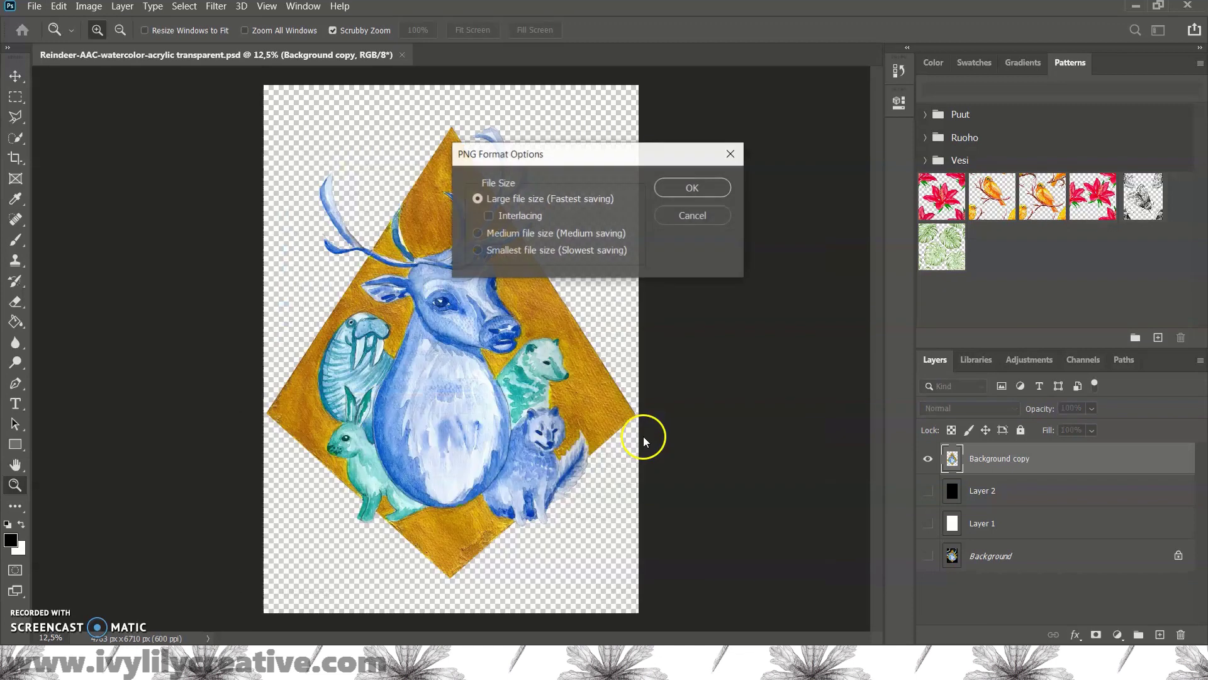
click(703, 184)
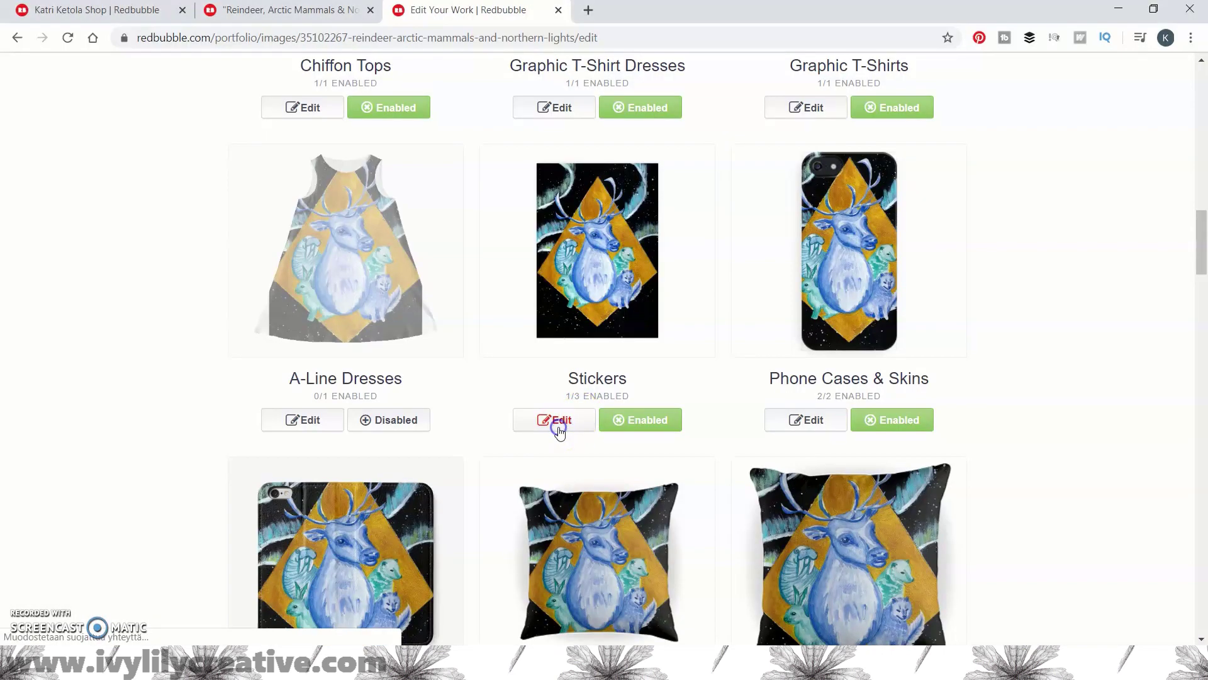
Step: Replace the reindeer sticker image with the transparent reindeer PNG
click(559, 428)
scroll(836, 397, down, 3)
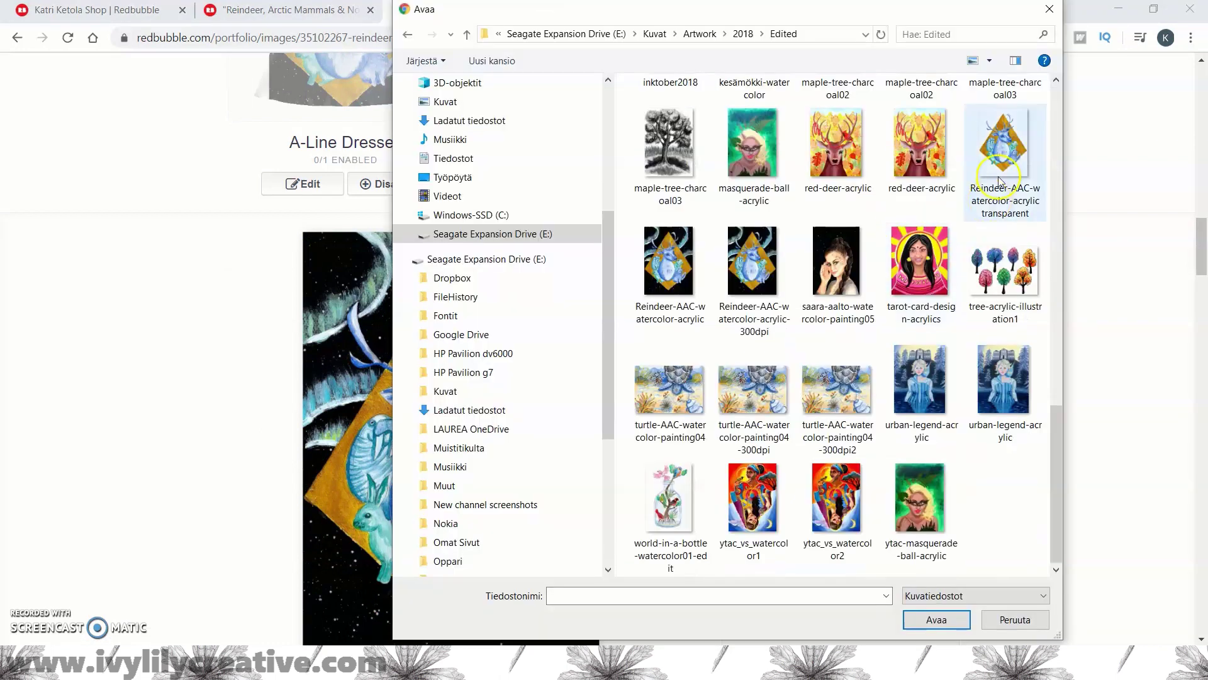
click(1005, 157)
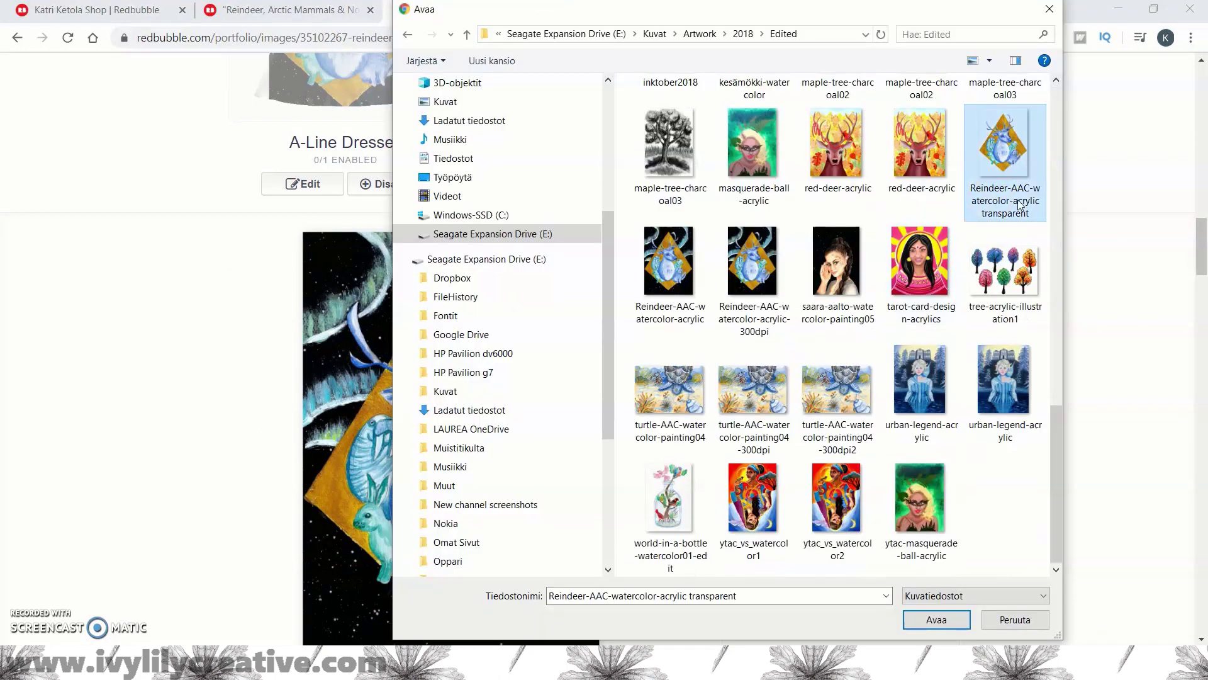
click(931, 618)
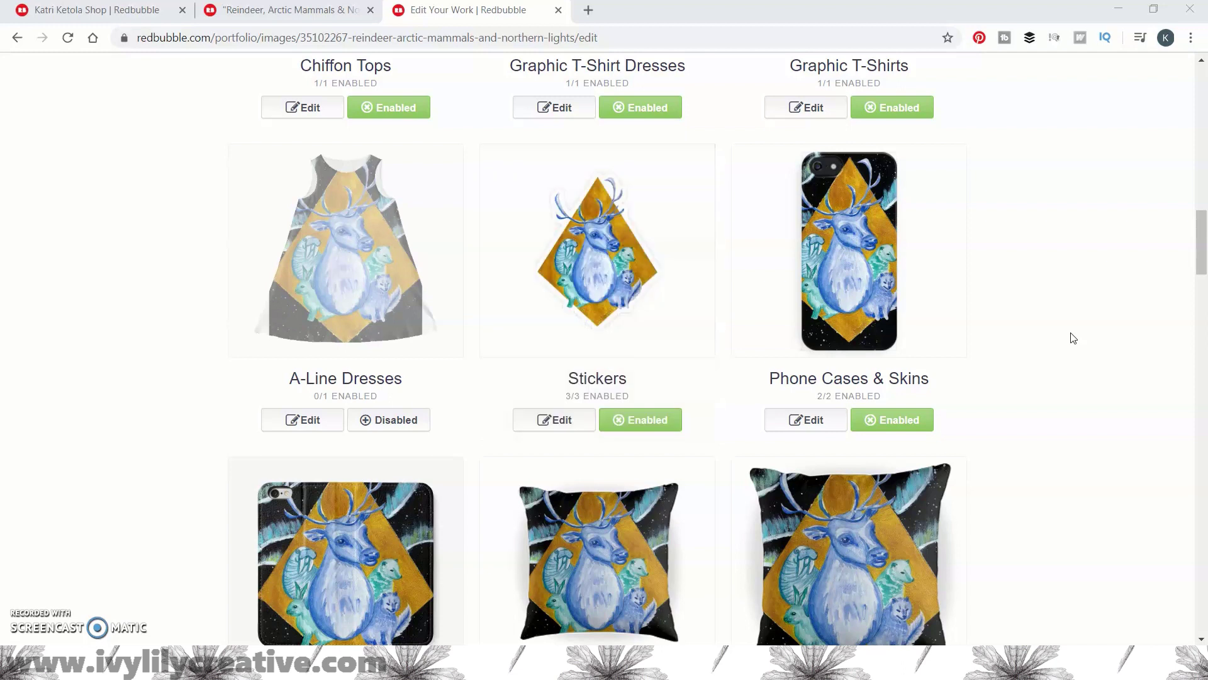
Step: Scroll the product grid and compare the rectangular and die-cut sticker versions
scroll(1076, 315, up, 8)
scroll(1079, 304, down, 3)
scroll(1078, 305, down, 2)
scroll(1082, 307, down, 3)
scroll(1082, 307, down, 1)
scroll(1082, 307, down, 4)
scroll(1081, 306, down, 3)
scroll(1081, 306, down, 2)
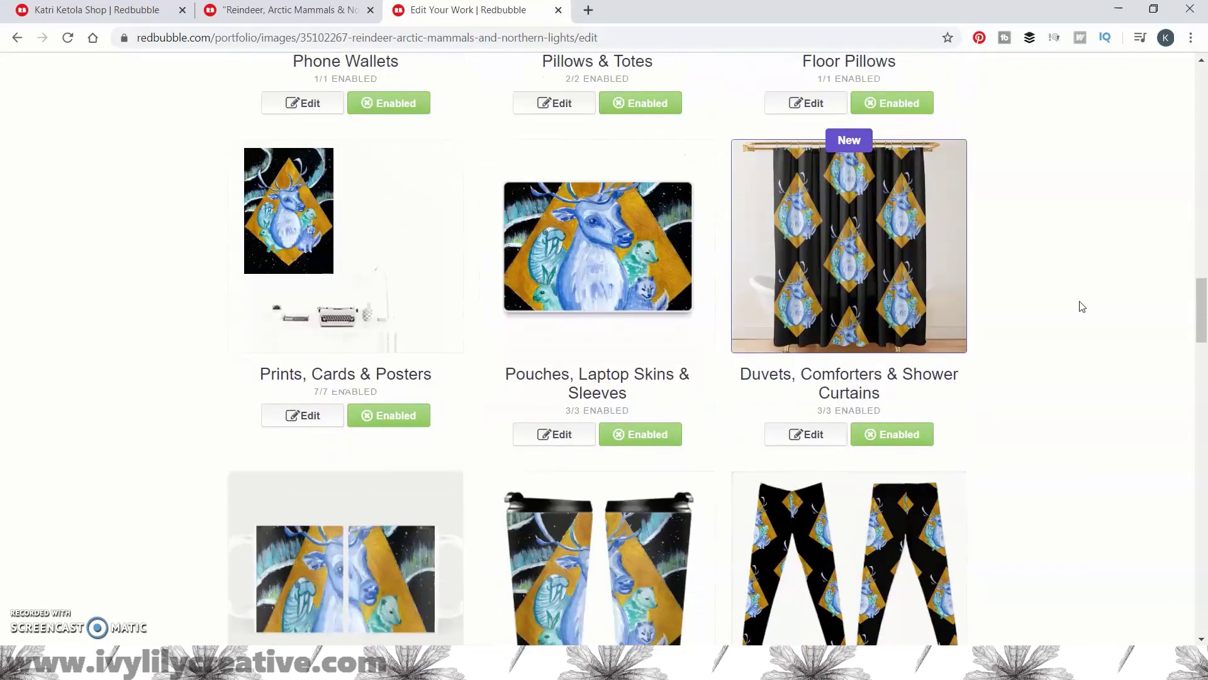
scroll(1082, 307, down, 2)
scroll(1081, 307, down, 1)
scroll(1082, 306, down, 1)
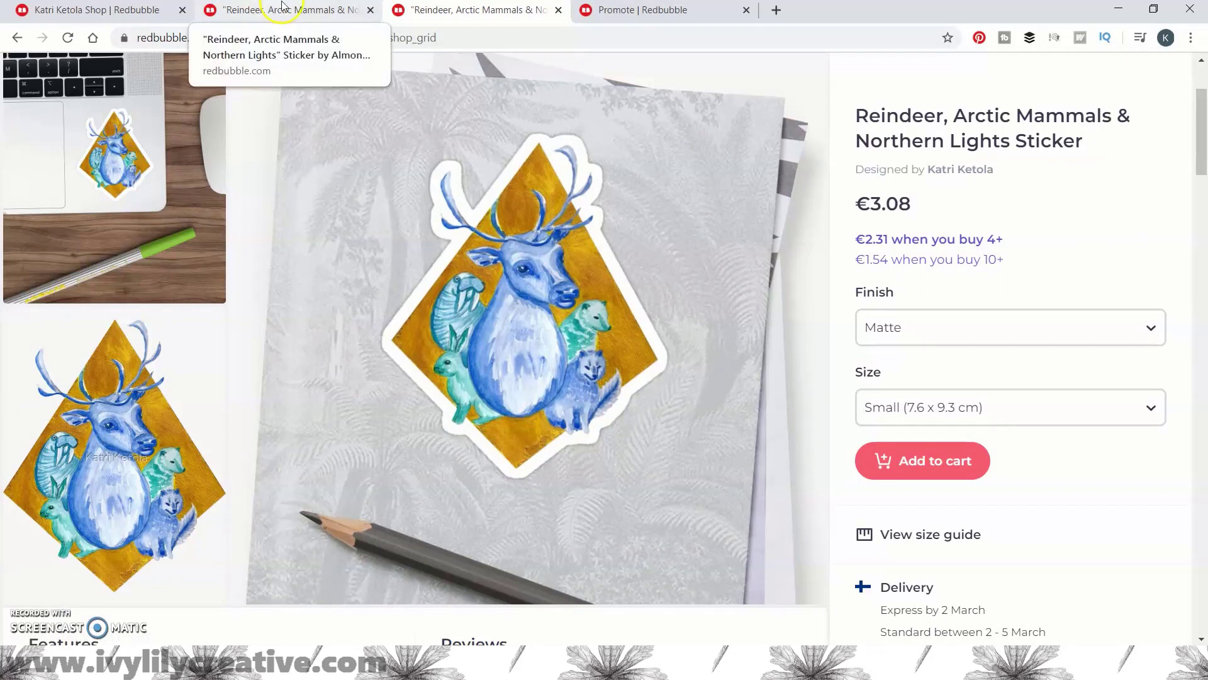
click(284, 10)
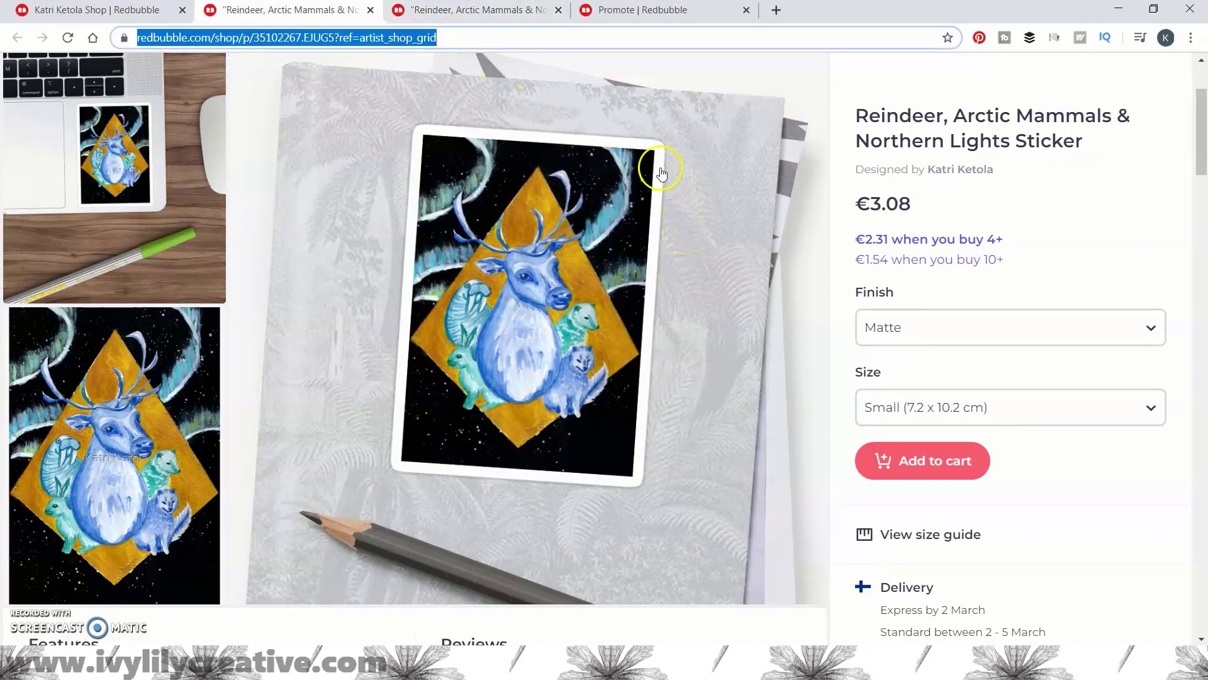
click(503, 10)
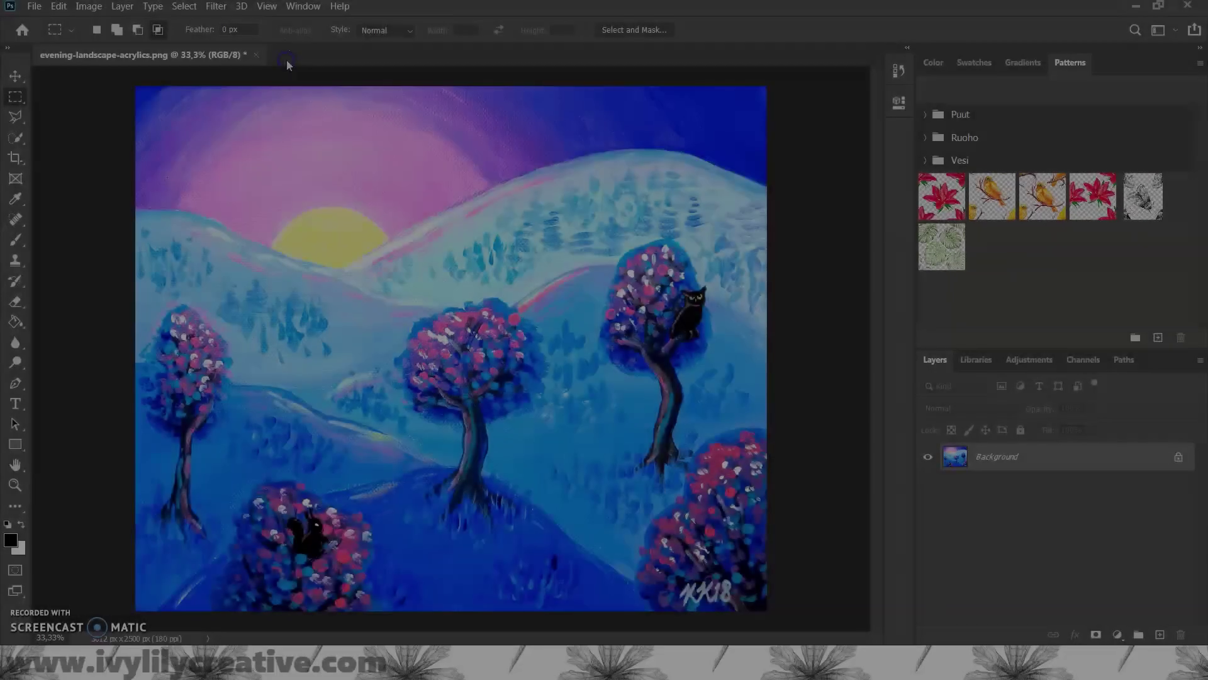
Step: Check which View > Snap To options are enabled
click(271, 6)
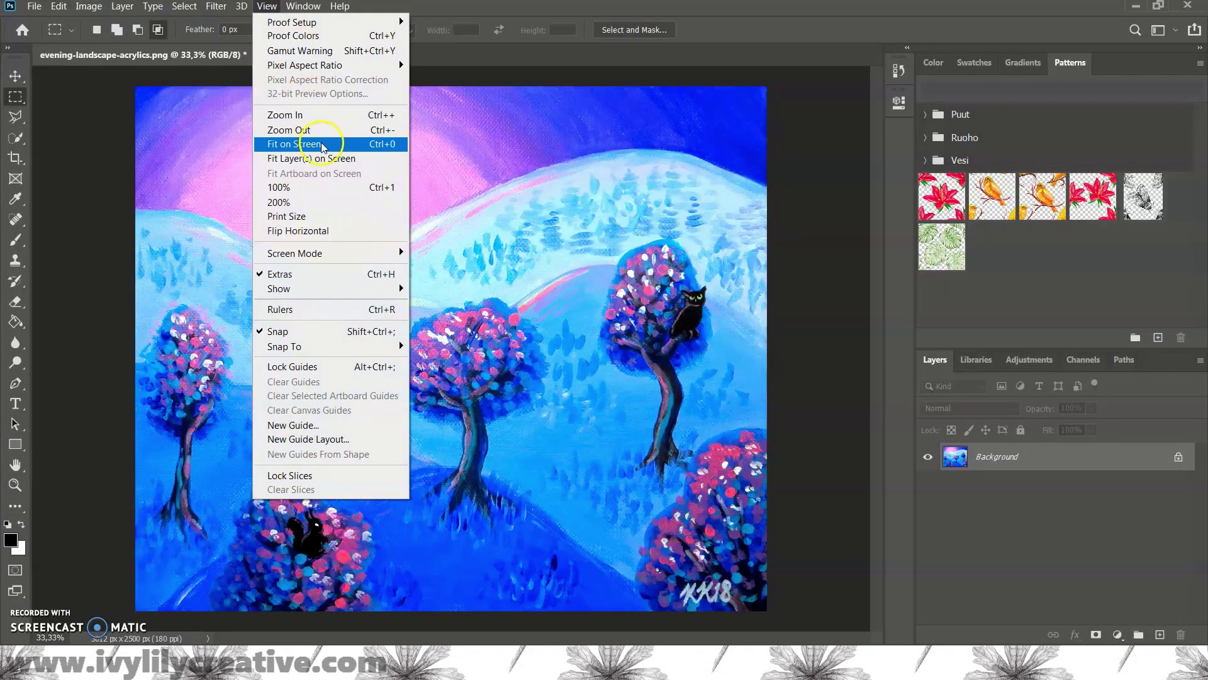
click(351, 346)
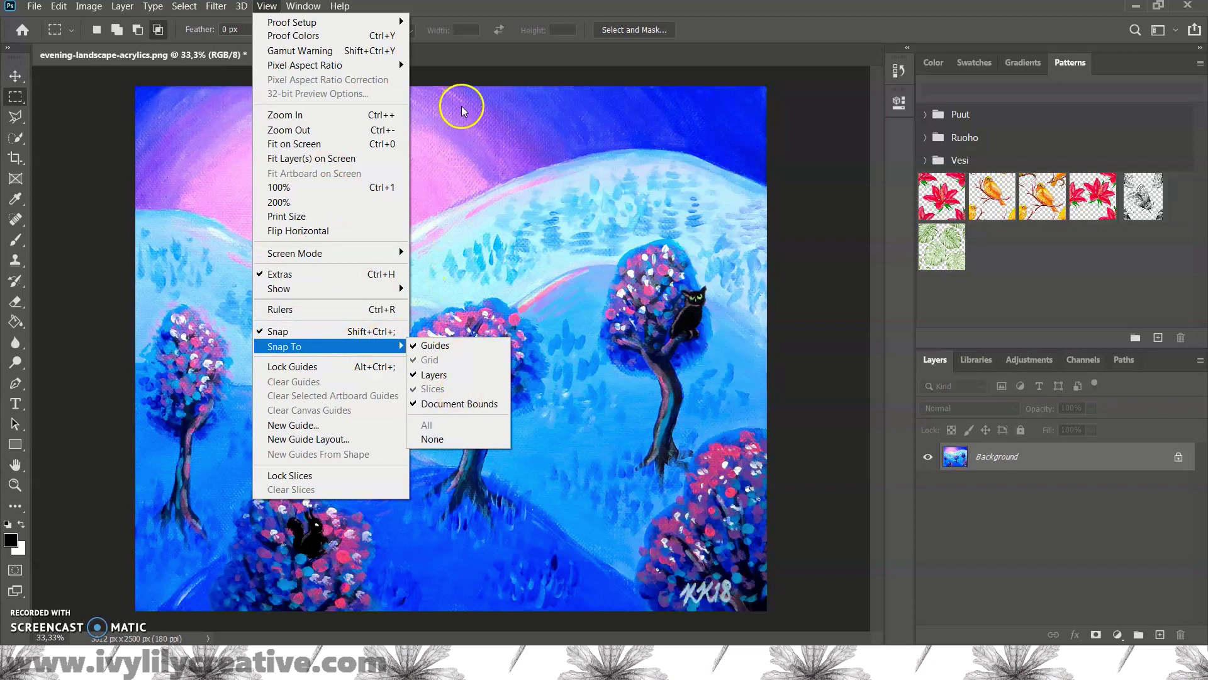
click(469, 80)
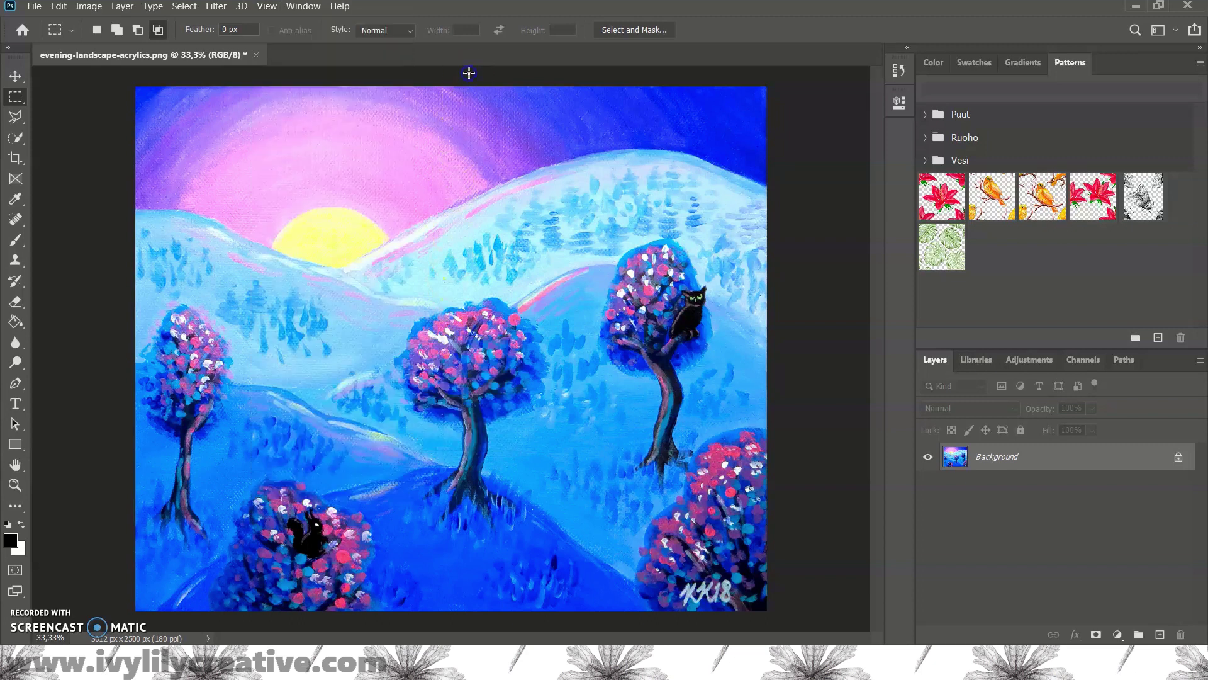
Step: Set the Elliptical Marquee Tool to Fixed Ratio style, width 1 and height 1
right_click(18, 98)
click(65, 113)
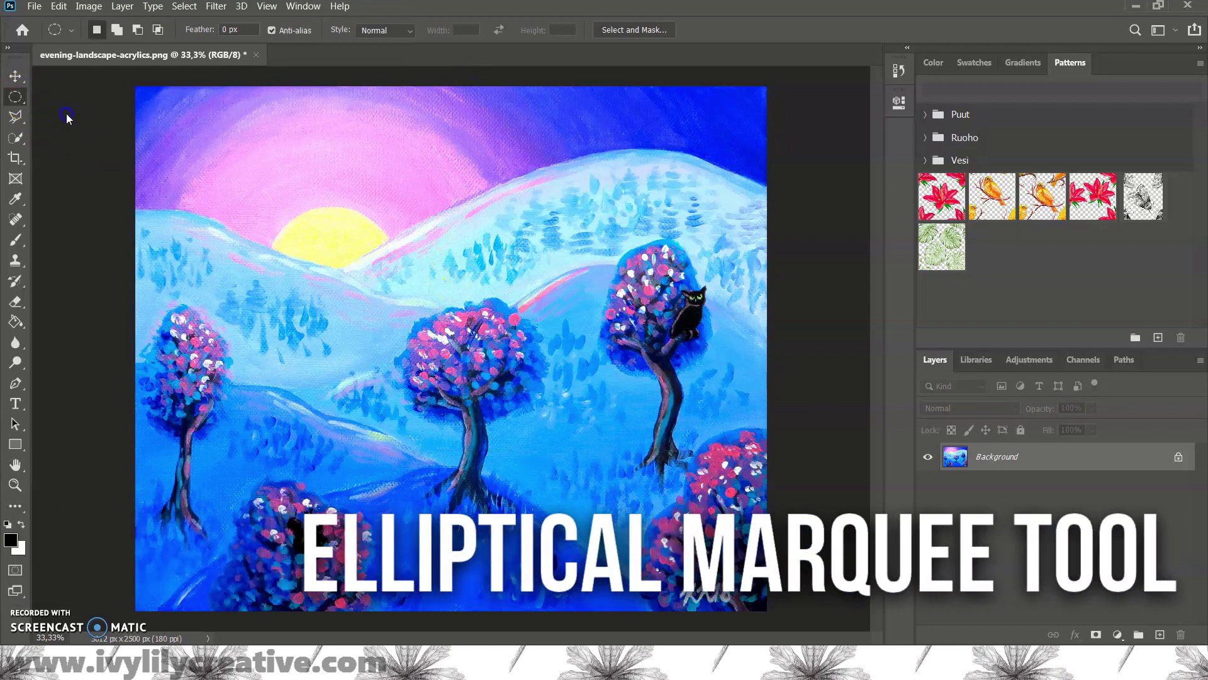
click(252, 221)
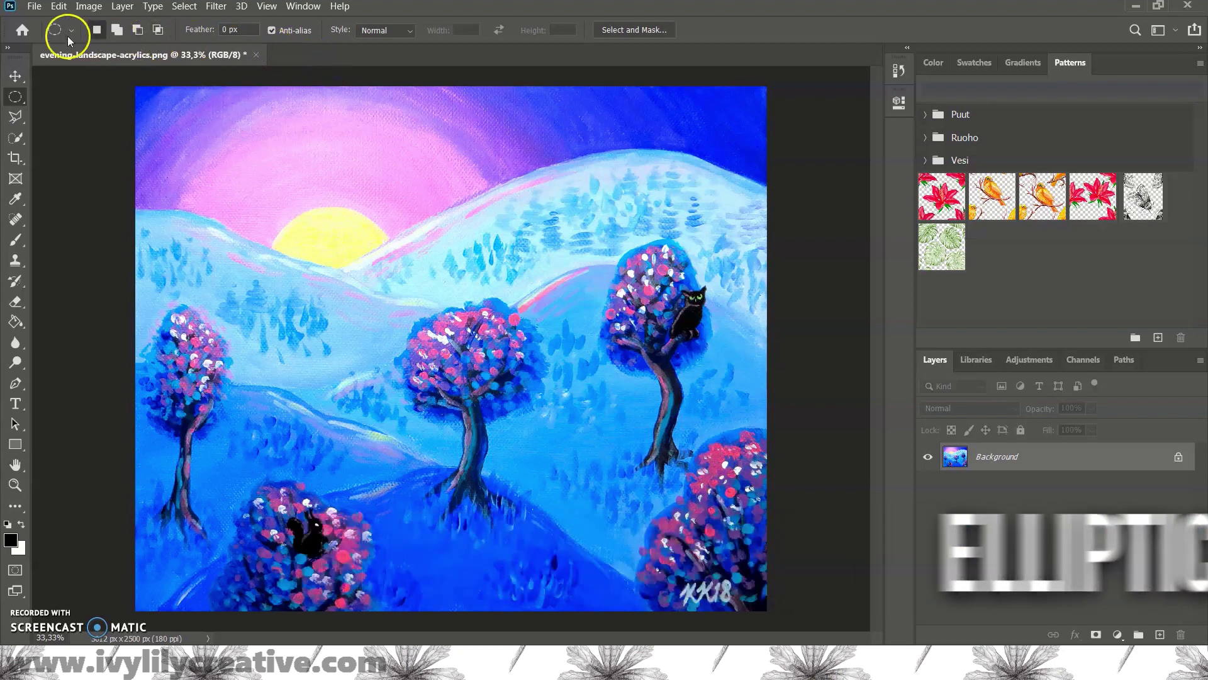
click(70, 31)
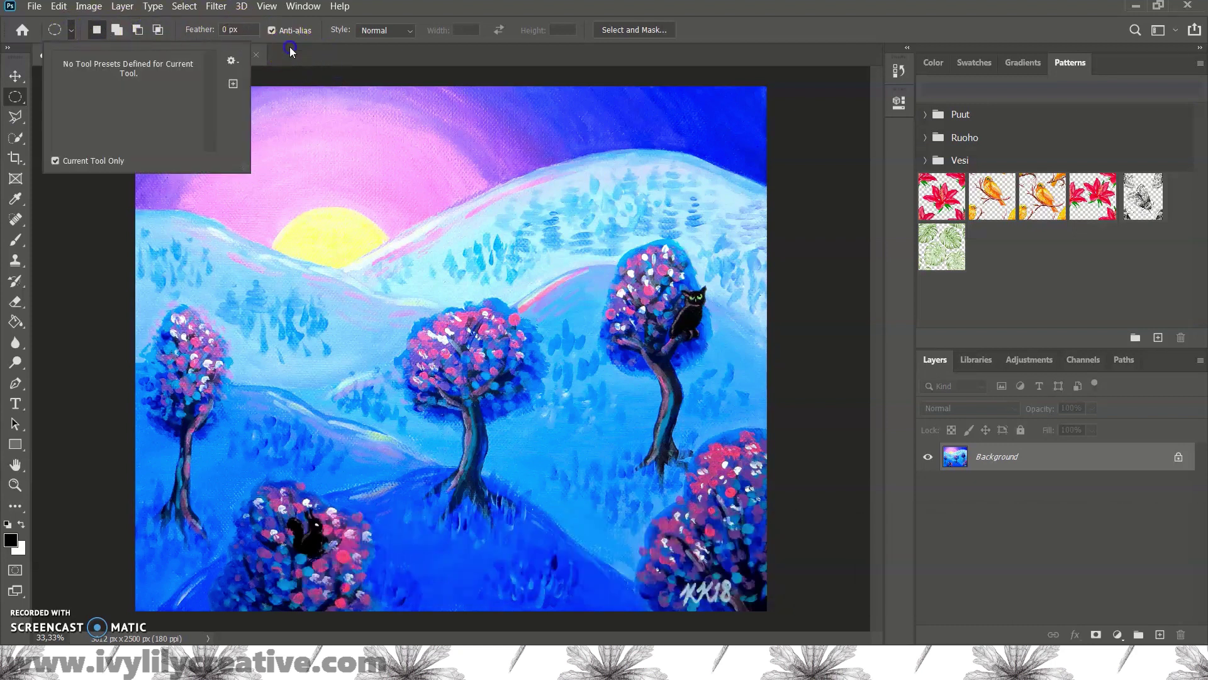
click(290, 49)
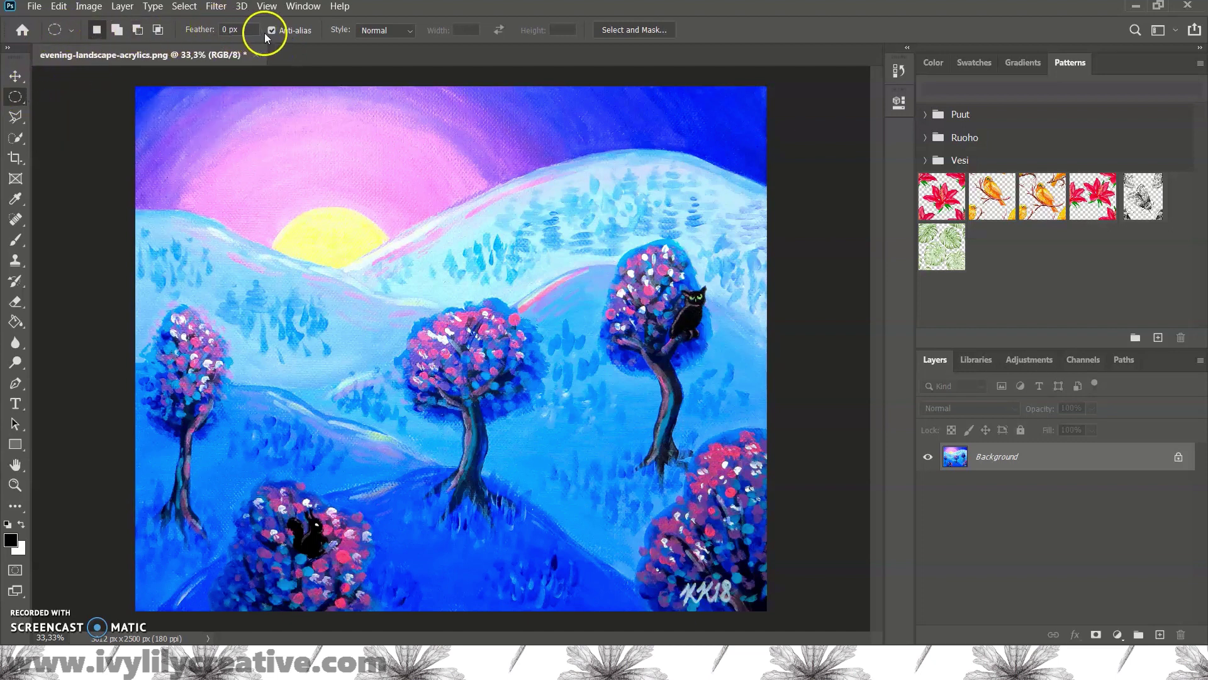
click(408, 35)
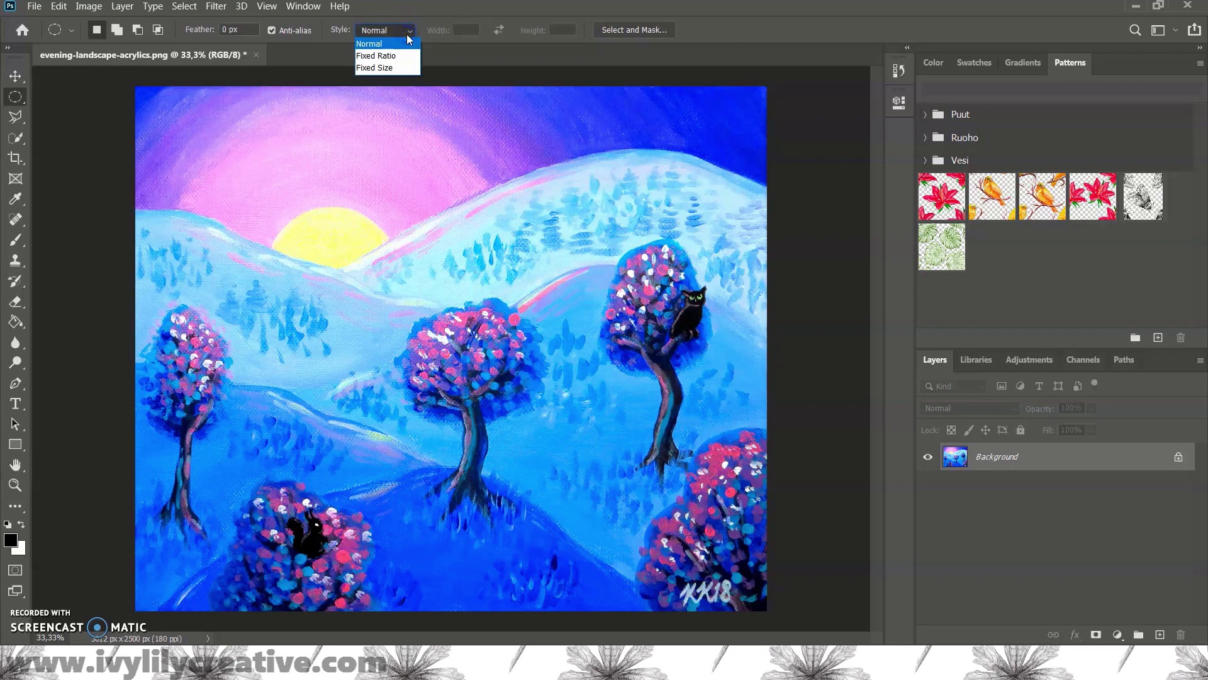
click(401, 59)
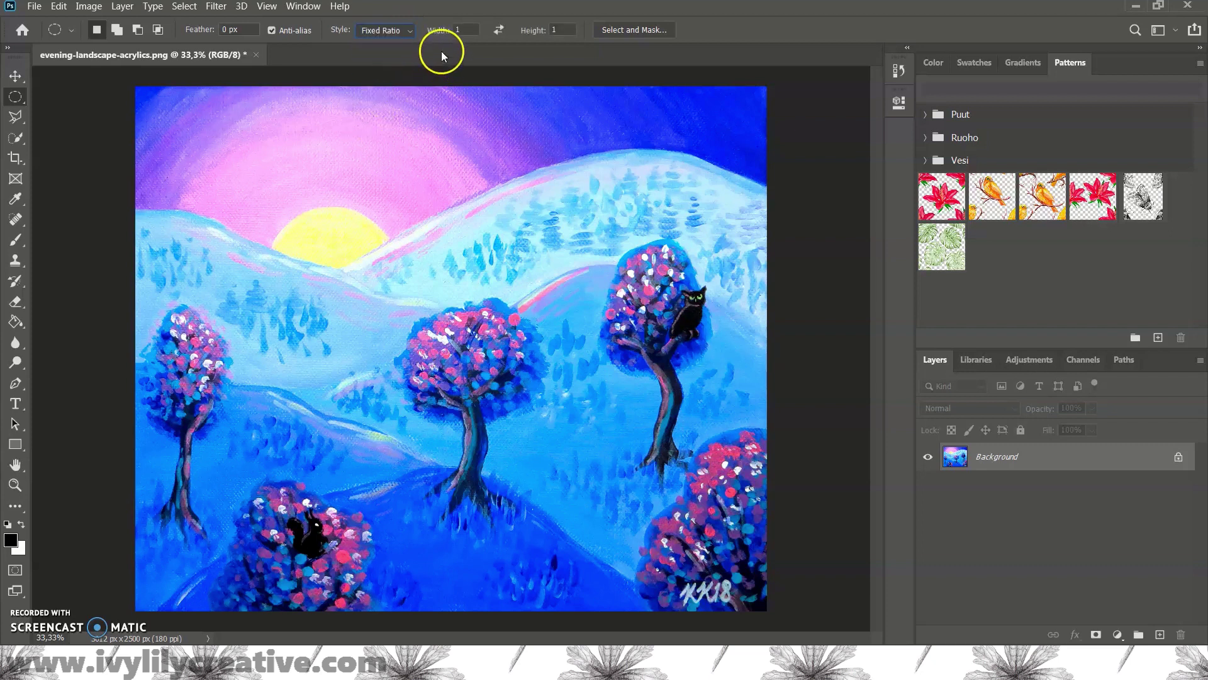
Step: Draw a large circle over the landscape and work on a Background copy, hiding the original
drag(227, 88, 802, 606)
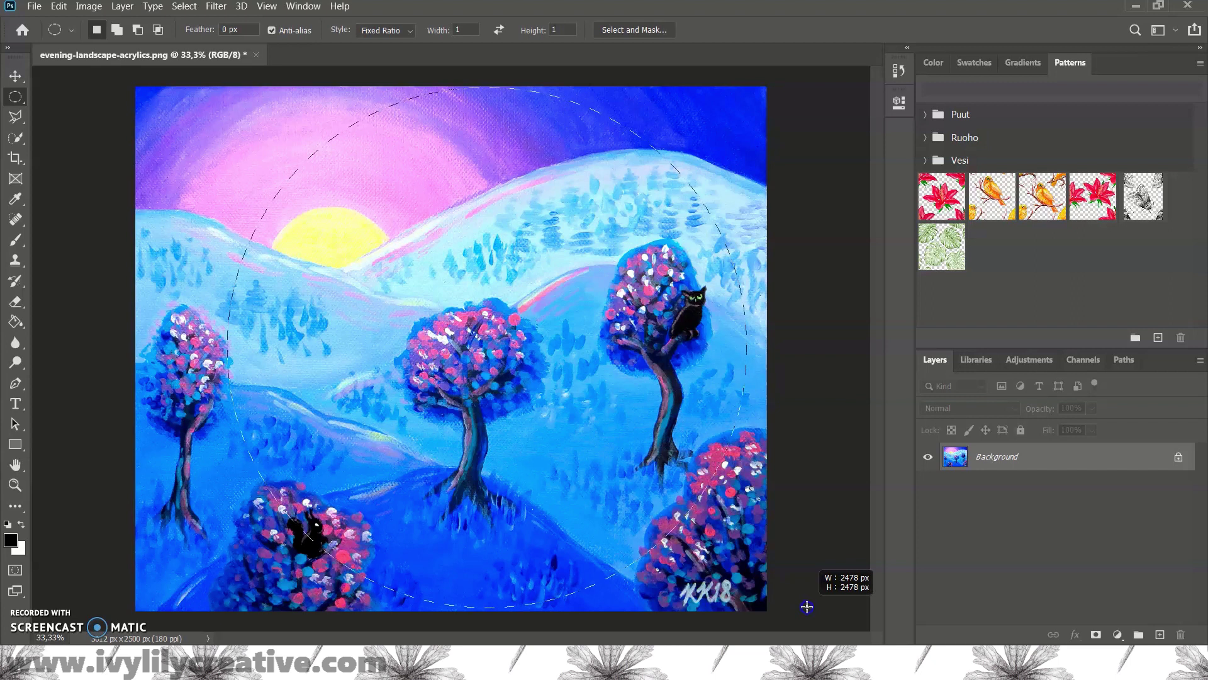
drag(454, 288, 428, 292)
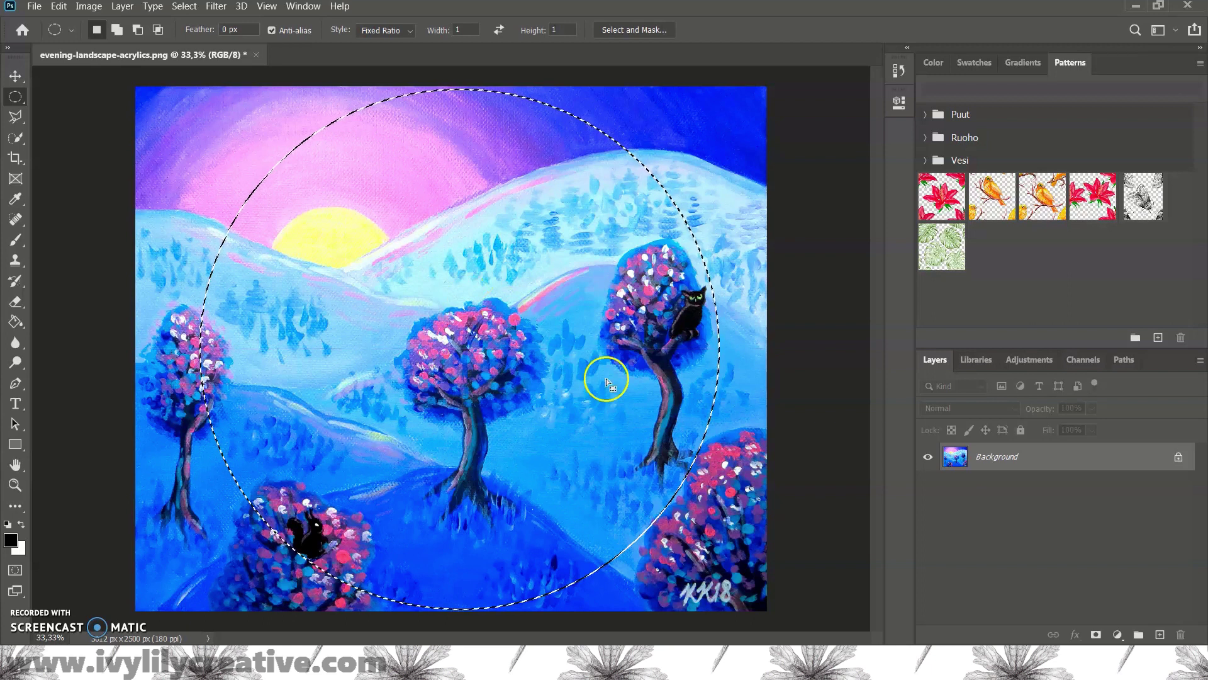
right_click(965, 459)
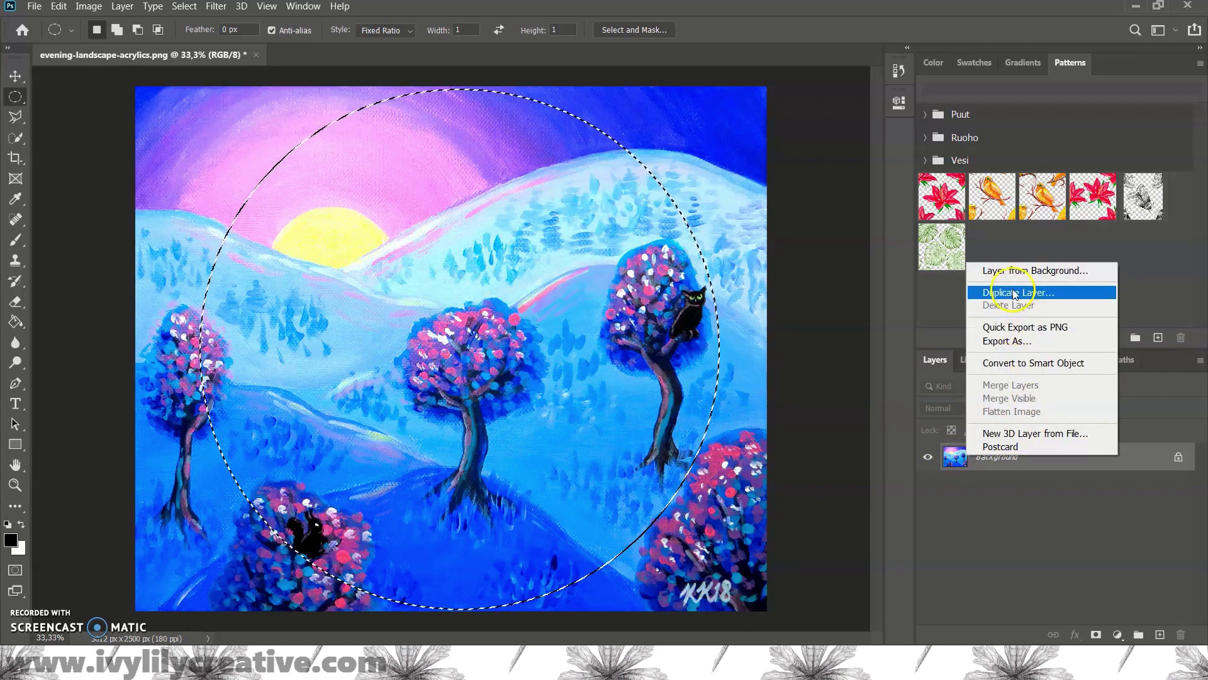
click(1016, 292)
click(733, 173)
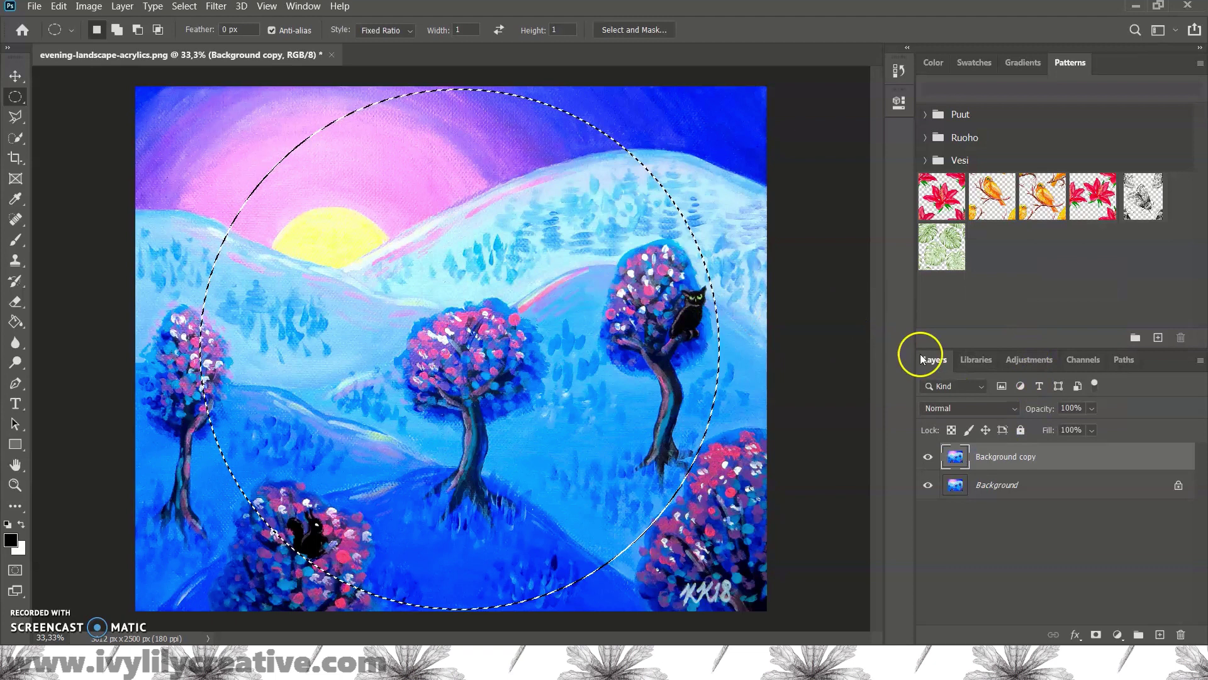
click(929, 485)
Step: Invert the selection and delete the painting outside the circle
click(86, 5)
mouse_move(184, 6)
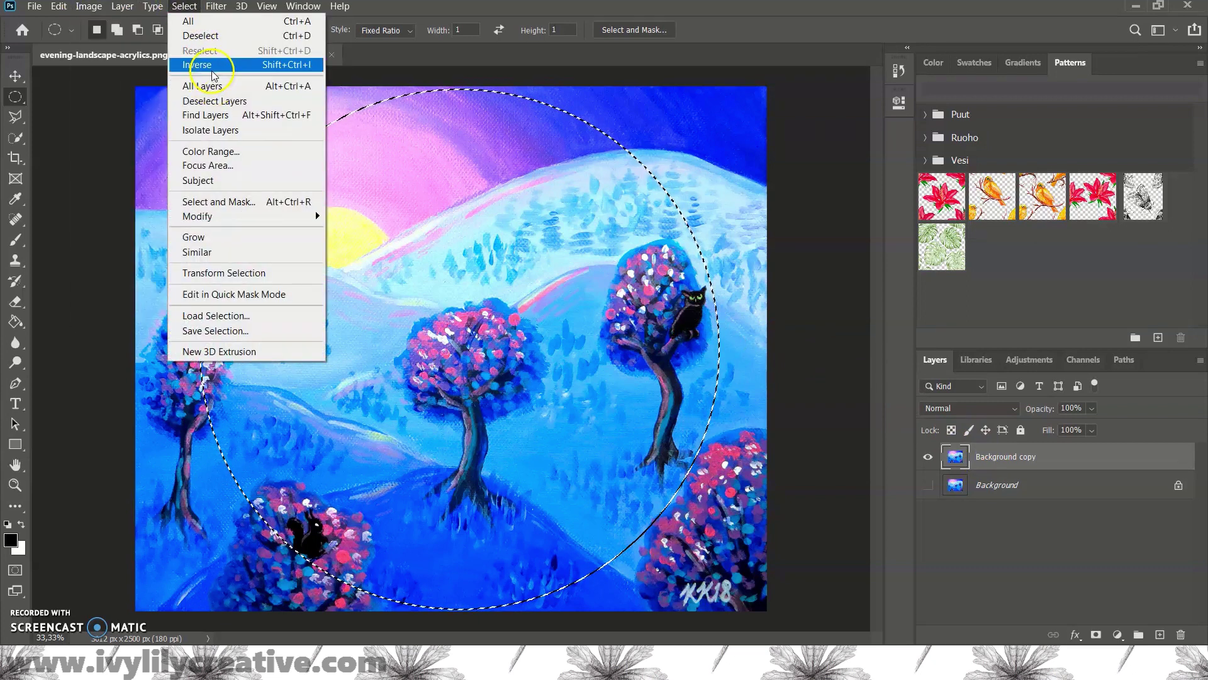
click(212, 65)
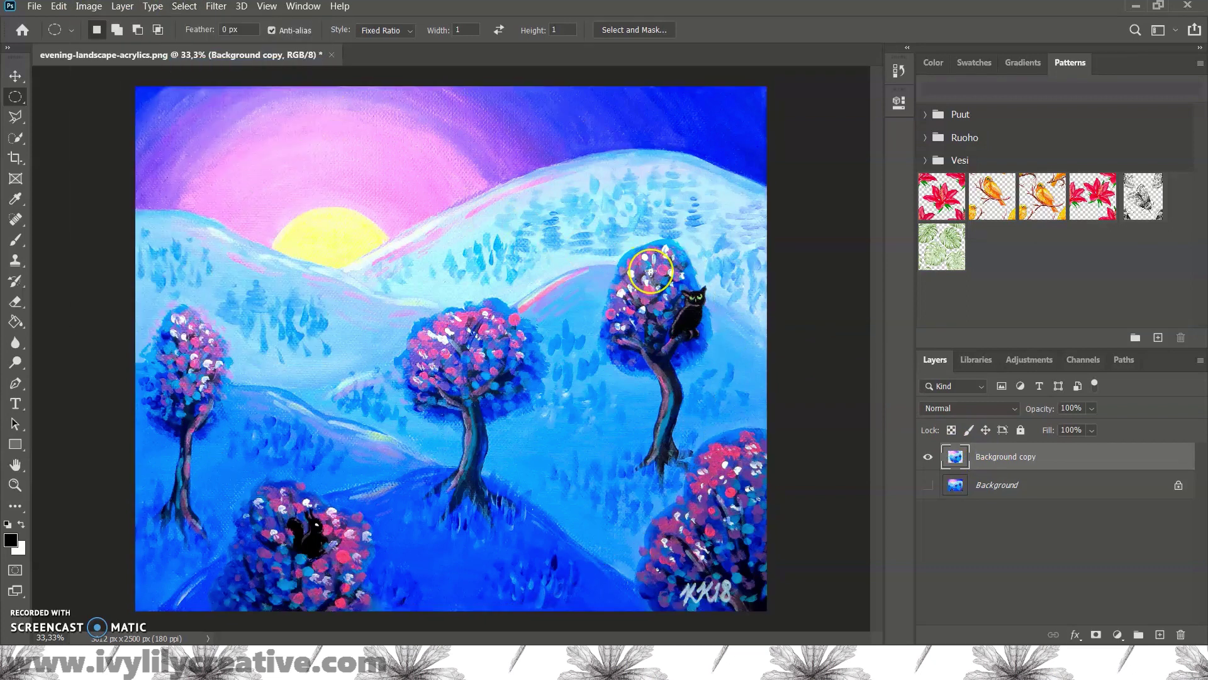
key(Delete)
Step: Create a new 3025 x 3025 px, 600 ppi transparent document
key(v)
click(34, 6)
click(43, 22)
double_click(812, 171)
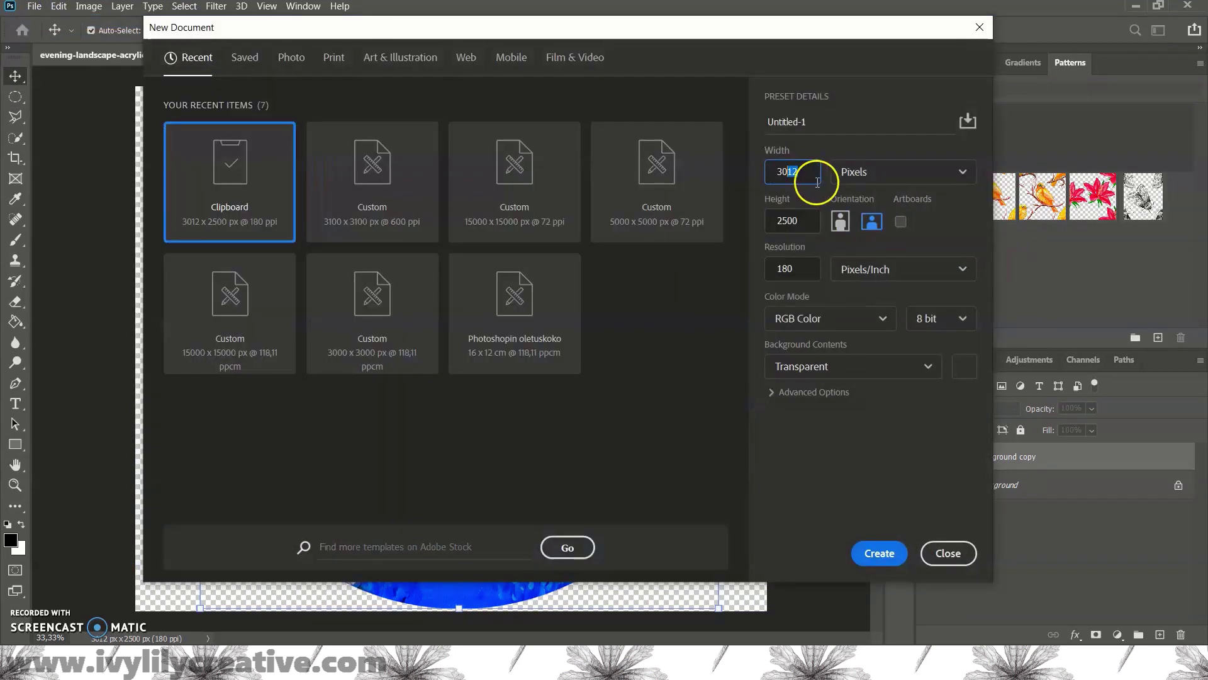
text(3025)
double_click(812, 215)
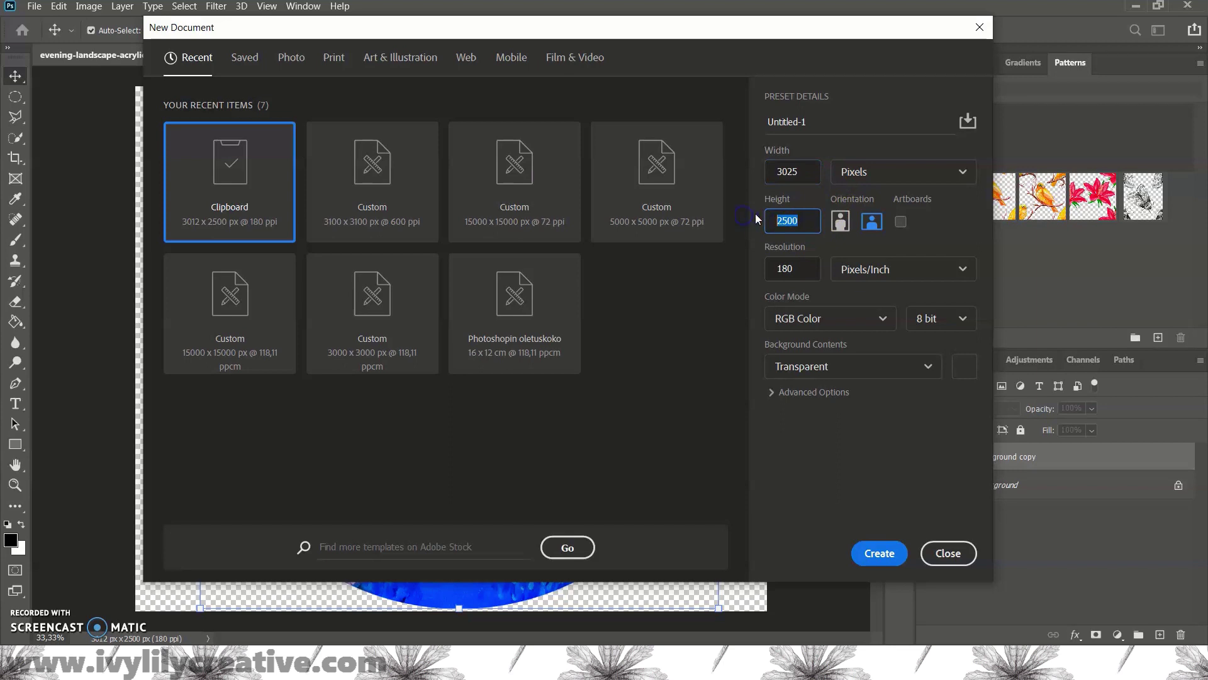
text(25)
key(Tab)
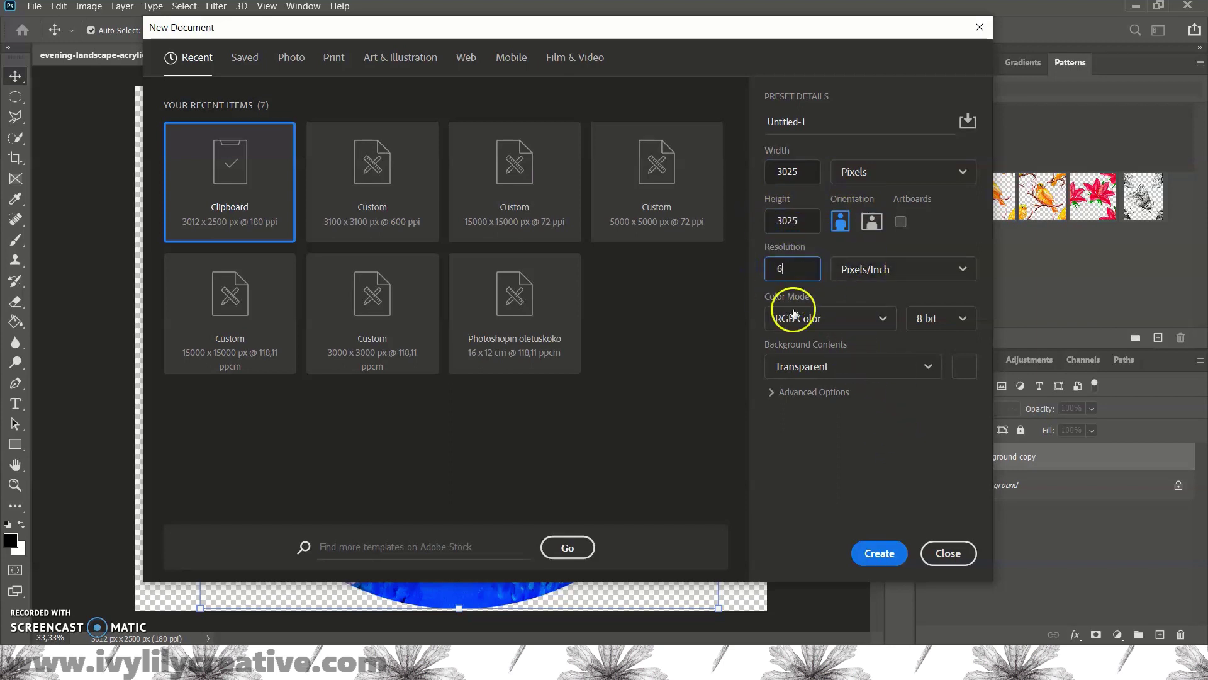
text(600)
click(880, 553)
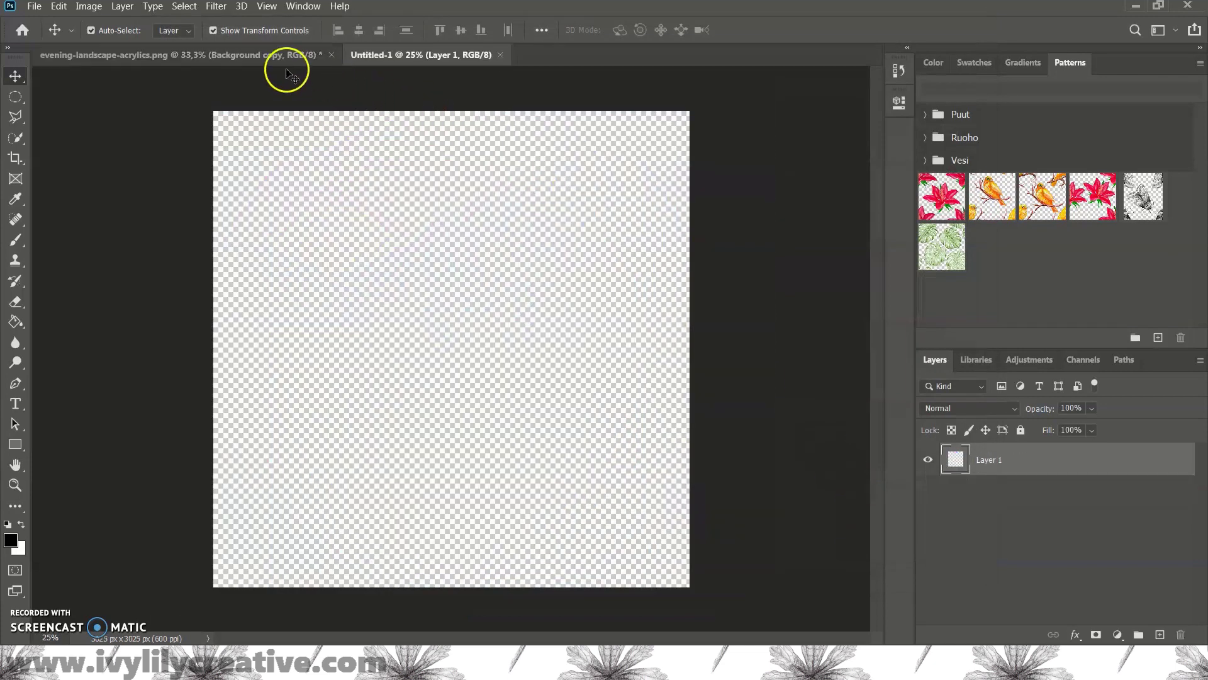
Step: Drag the circular landscape layer into the new square document
click(270, 55)
mouse_move(967, 455)
mouse_down()
mouse_move(437, 60)
mouse_move(475, 217)
mouse_move(442, 330)
mouse_up()
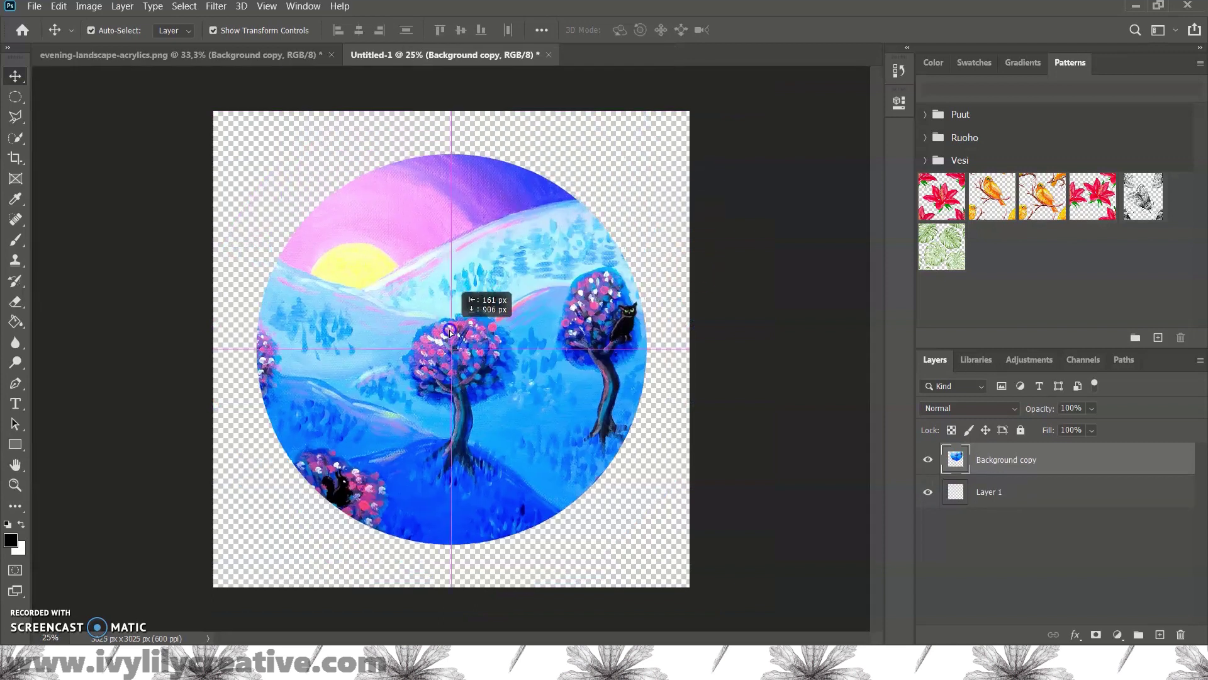
click(672, 378)
Step: Start a Save As with PNG chosen as the file format
click(34, 7)
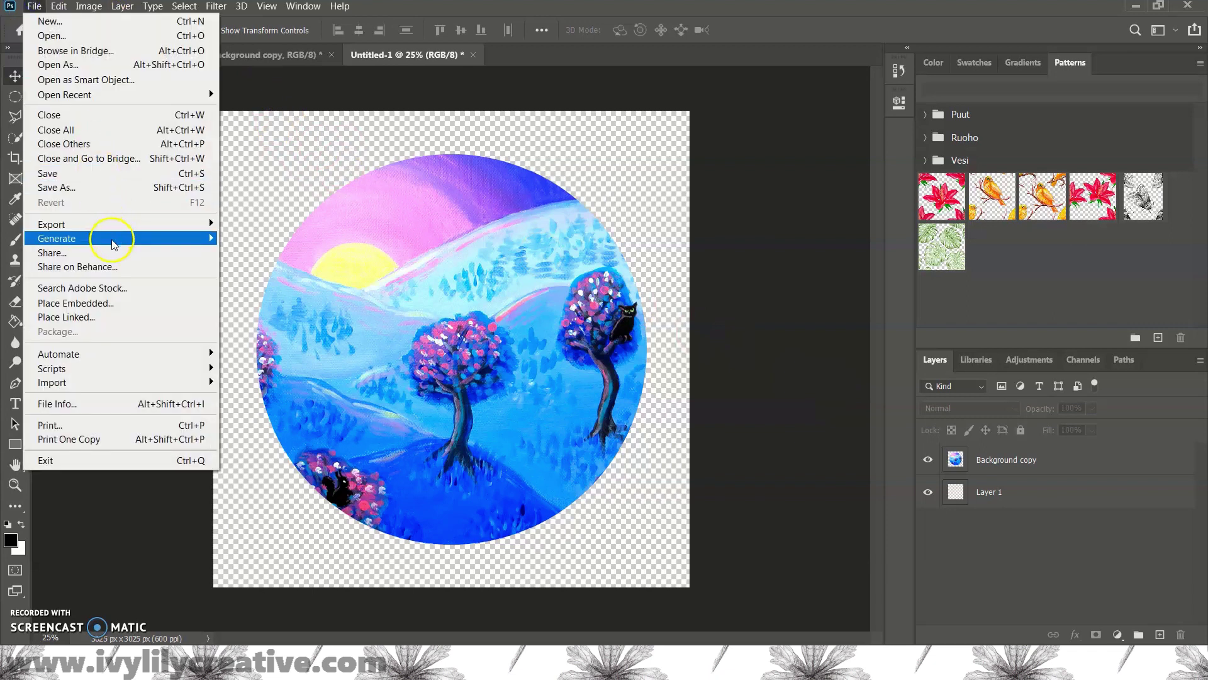
click(126, 188)
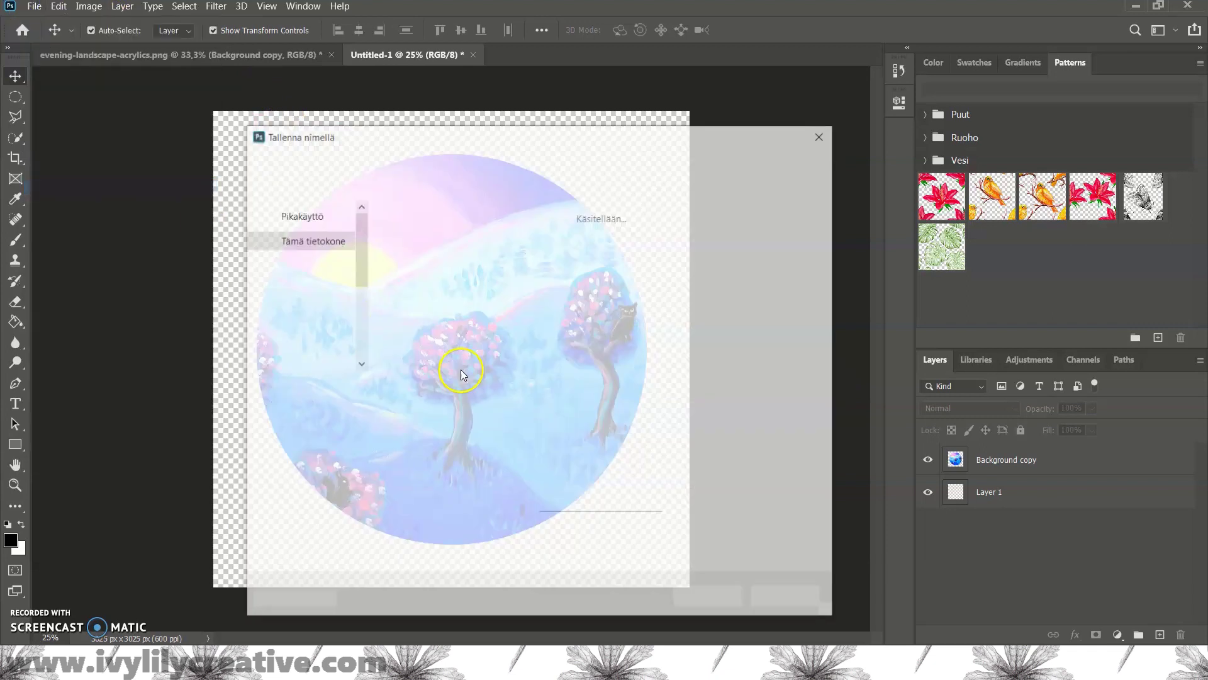
click(494, 409)
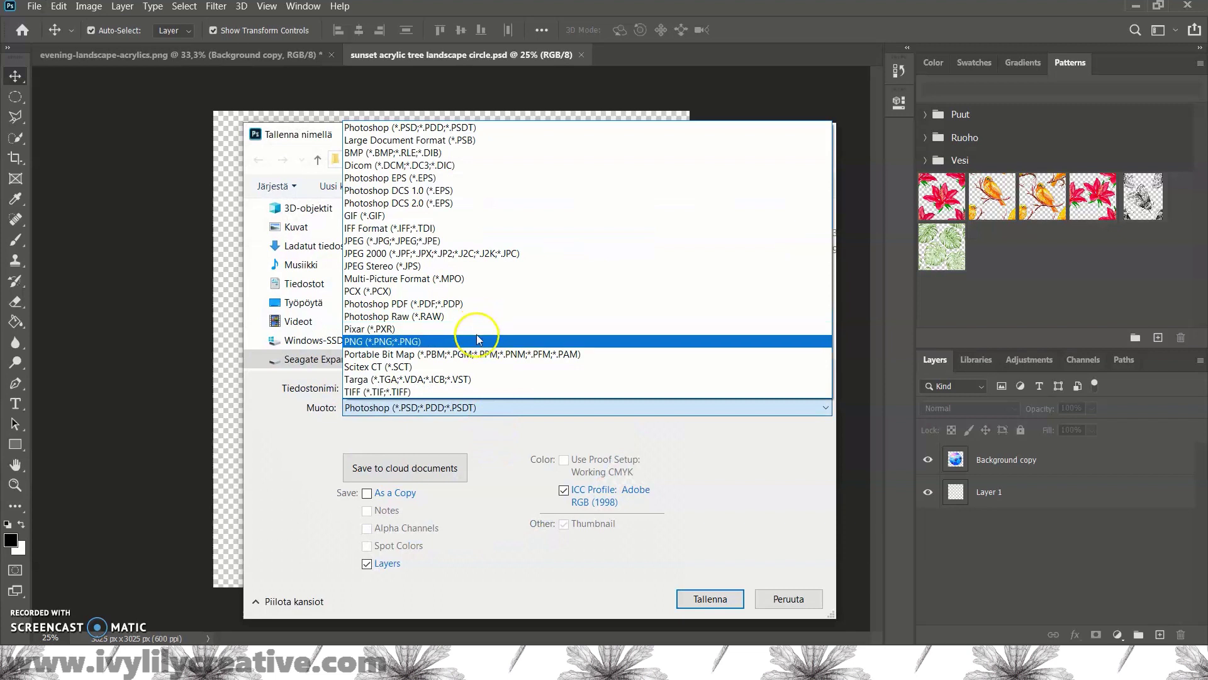
click(475, 337)
Step: Finish the circle PNG save, then view the round Colorful Trees sticker's product page on Redbubble
click(717, 601)
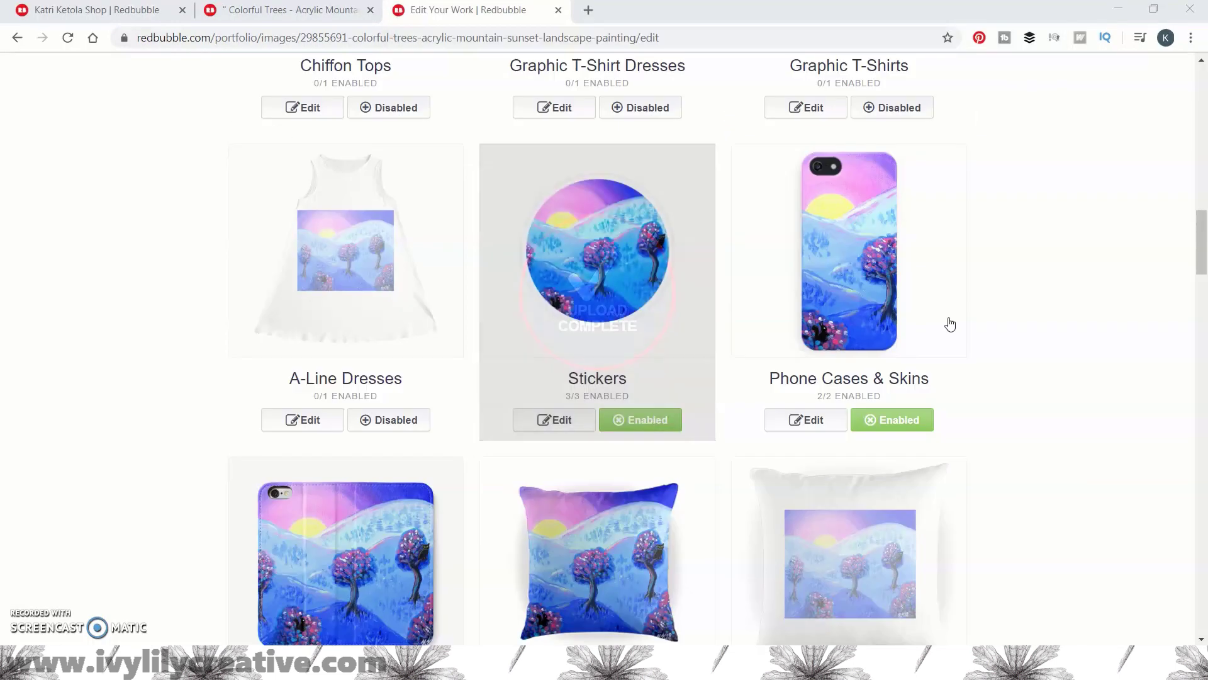
scroll(1069, 370, down, 5)
scroll(1072, 375, down, 5)
scroll(1071, 375, down, 5)
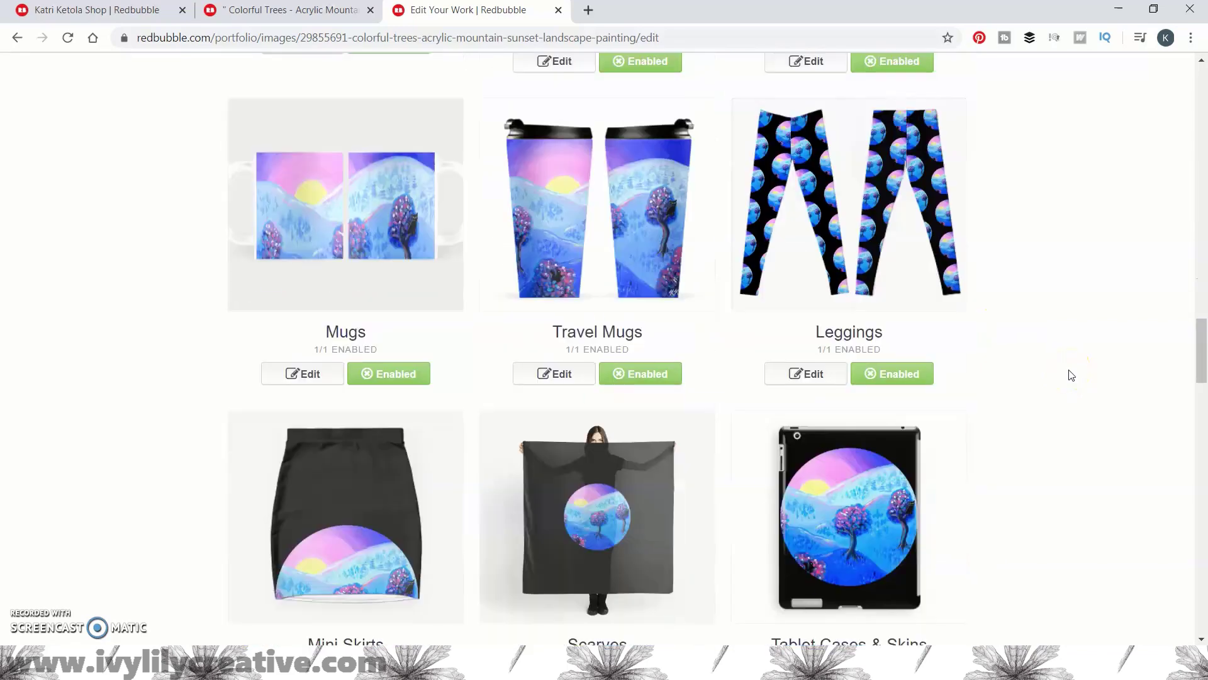
scroll(1071, 375, down, 5)
scroll(1070, 375, down, 5)
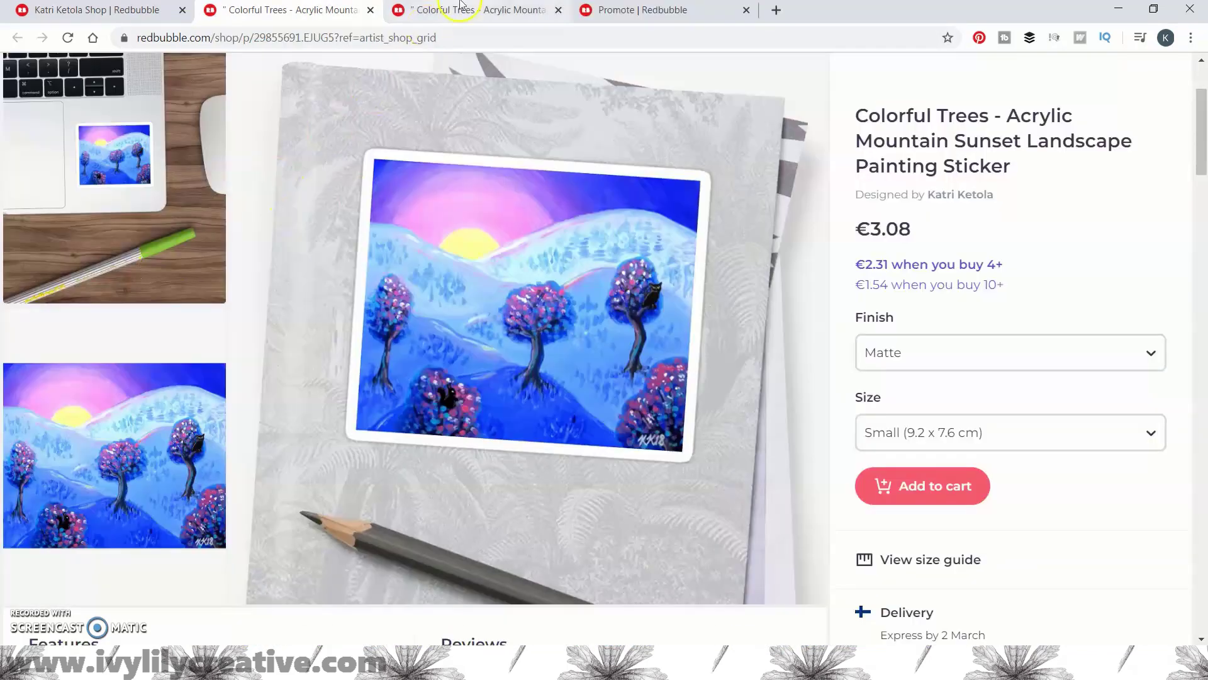
click(462, 7)
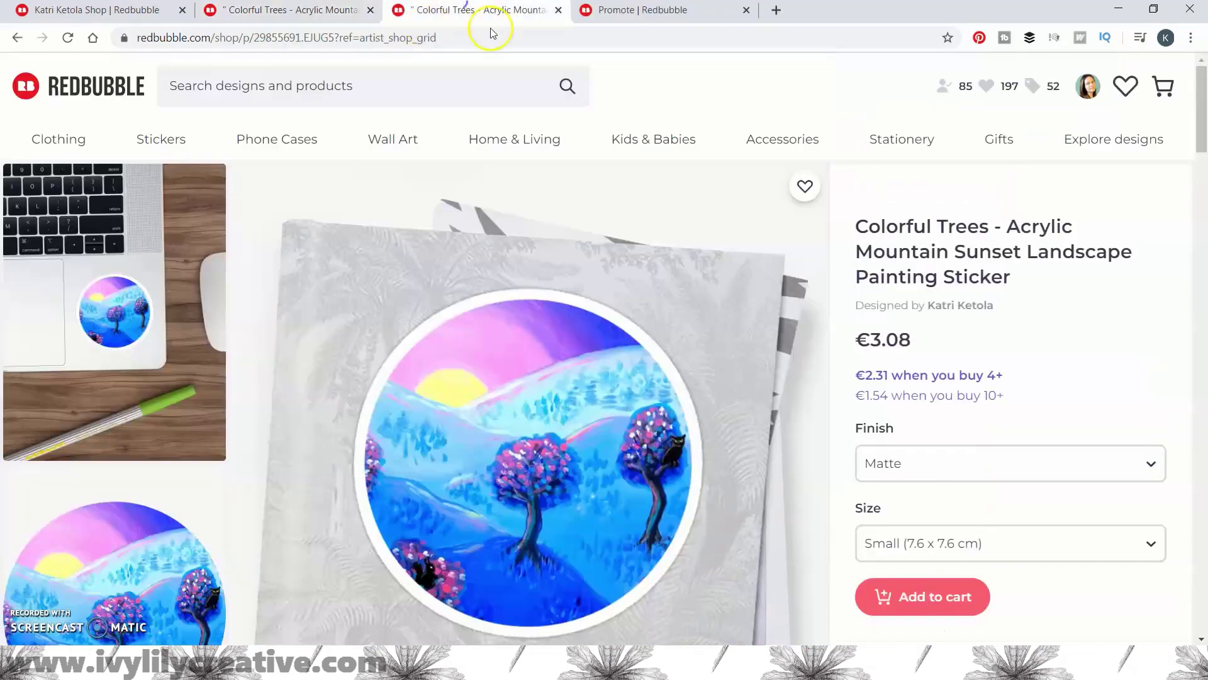
scroll(674, 297, down, 1)
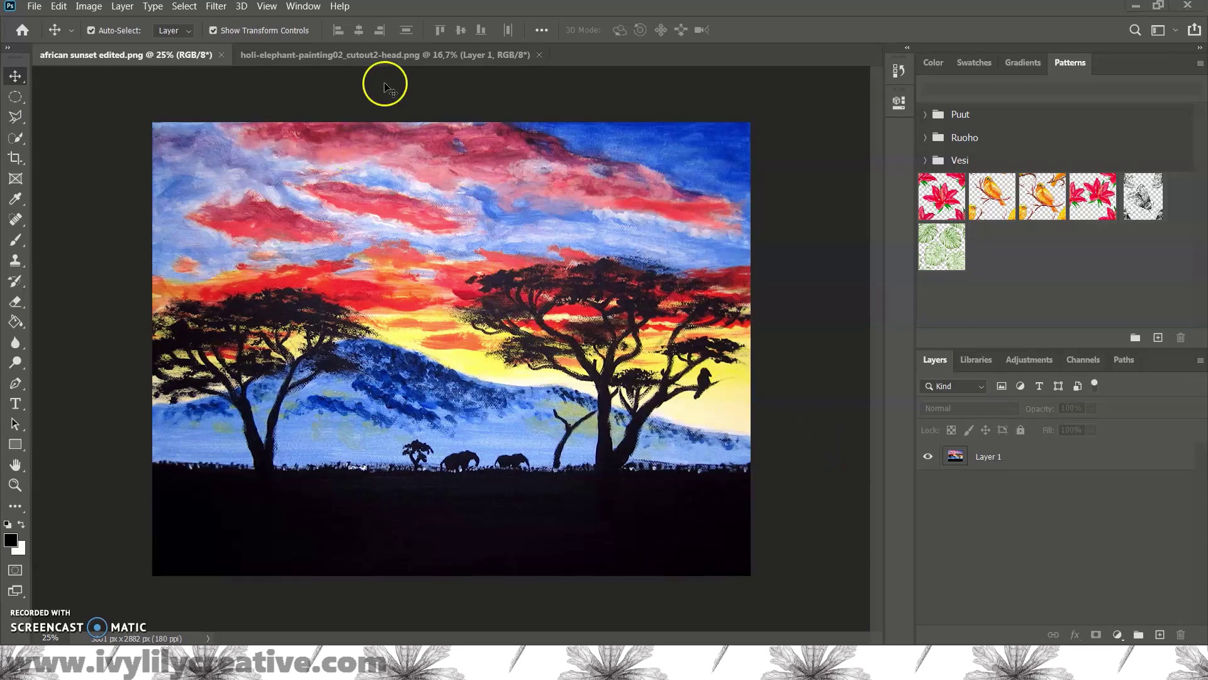
Step: Bring the elephant head layer into the sunset document, centred and enlarged to about 56%
click(398, 56)
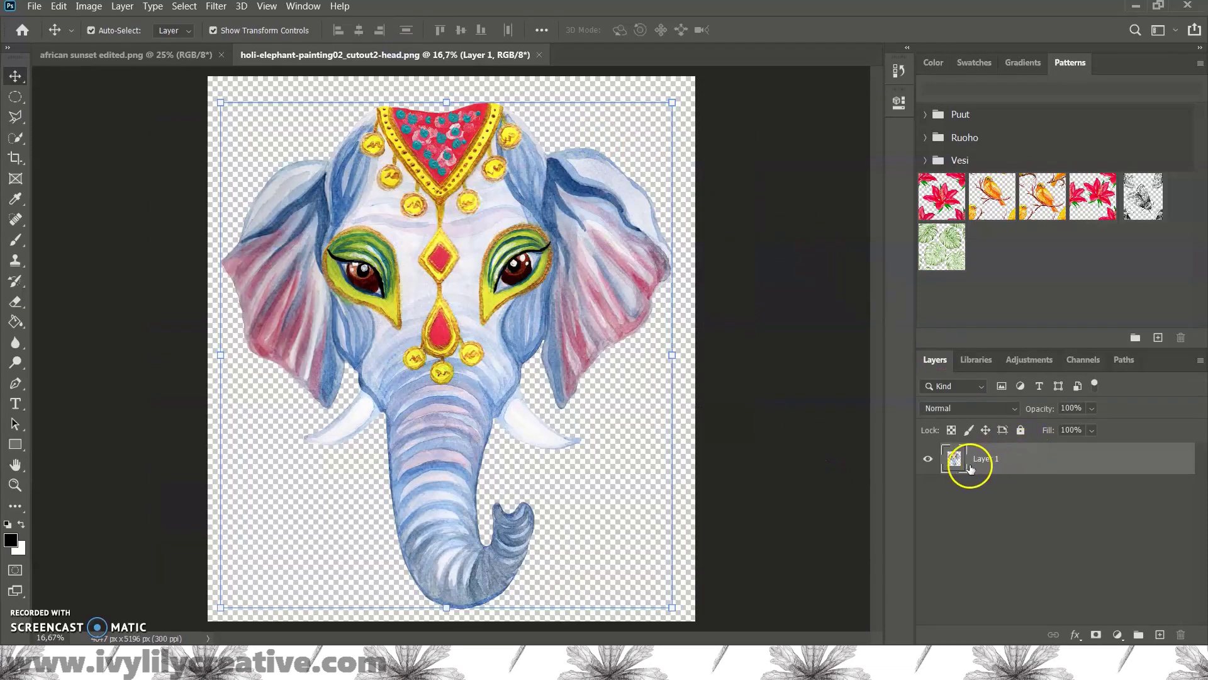
mouse_move(969, 466)
mouse_down()
mouse_move(238, 65)
mouse_move(366, 256)
mouse_up()
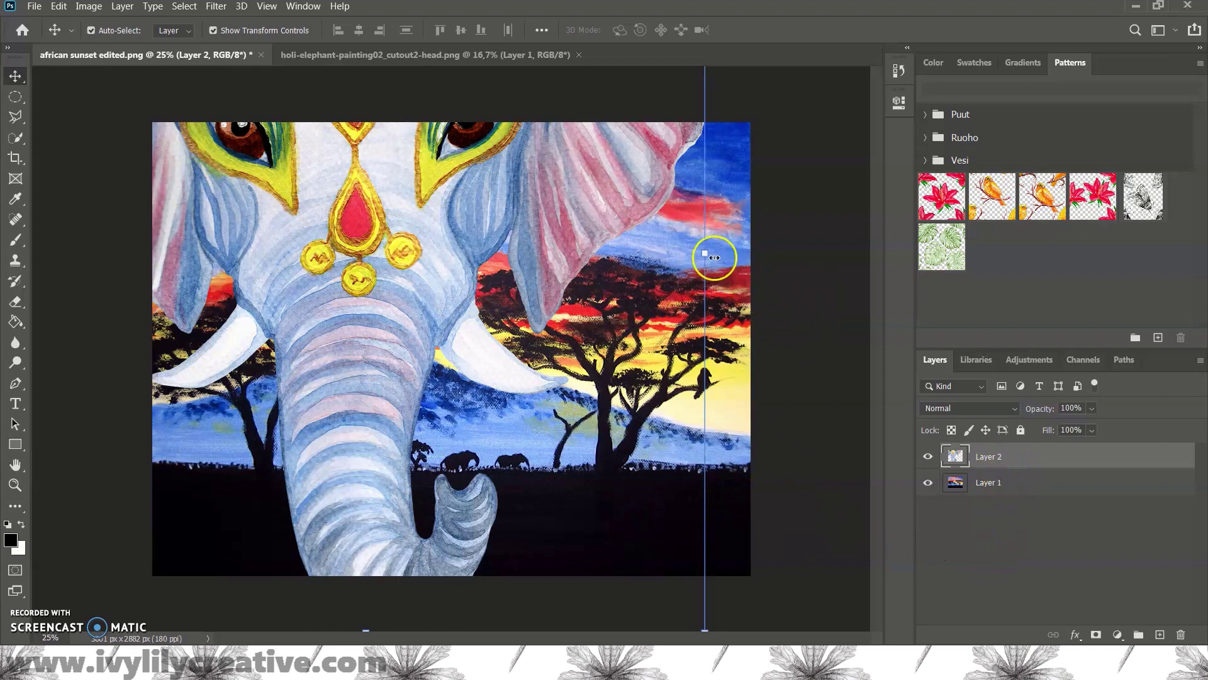
drag(709, 257, 493, 334)
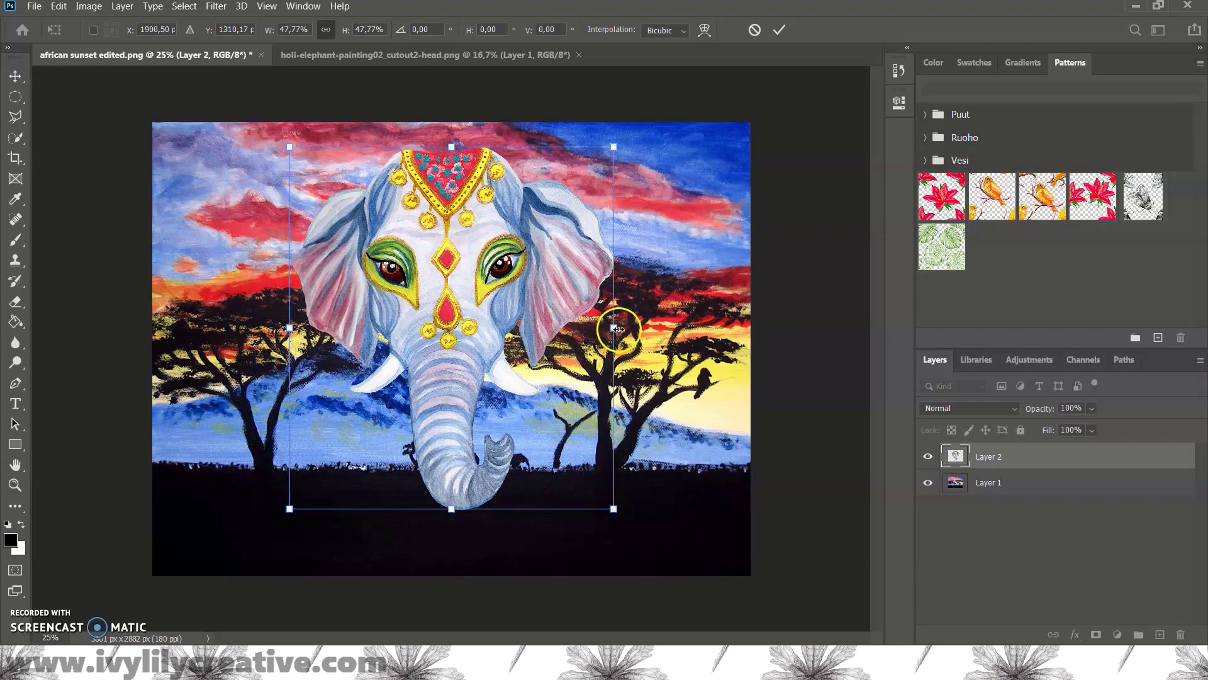
drag(618, 328, 675, 350)
drag(490, 251, 474, 265)
Step: Align the elephant at reduced opacity, nudge it down, then restore opacity to 100%
click(1092, 408)
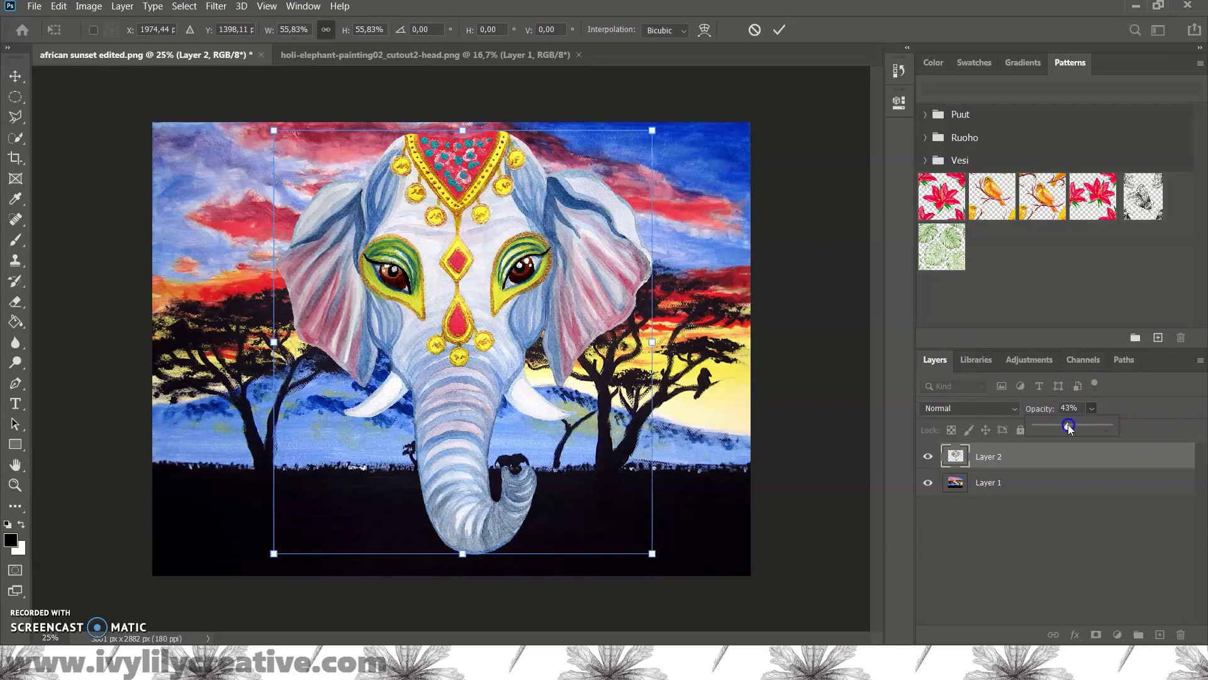
drag(1067, 424, 1078, 434)
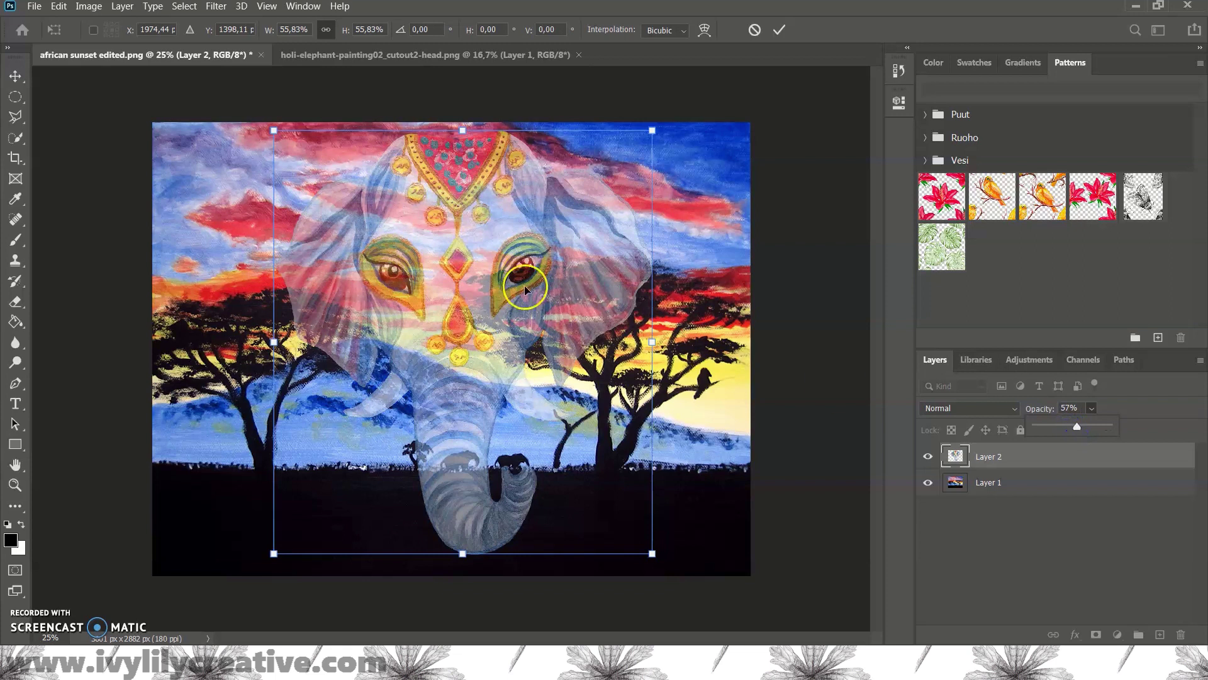
drag(525, 278, 517, 295)
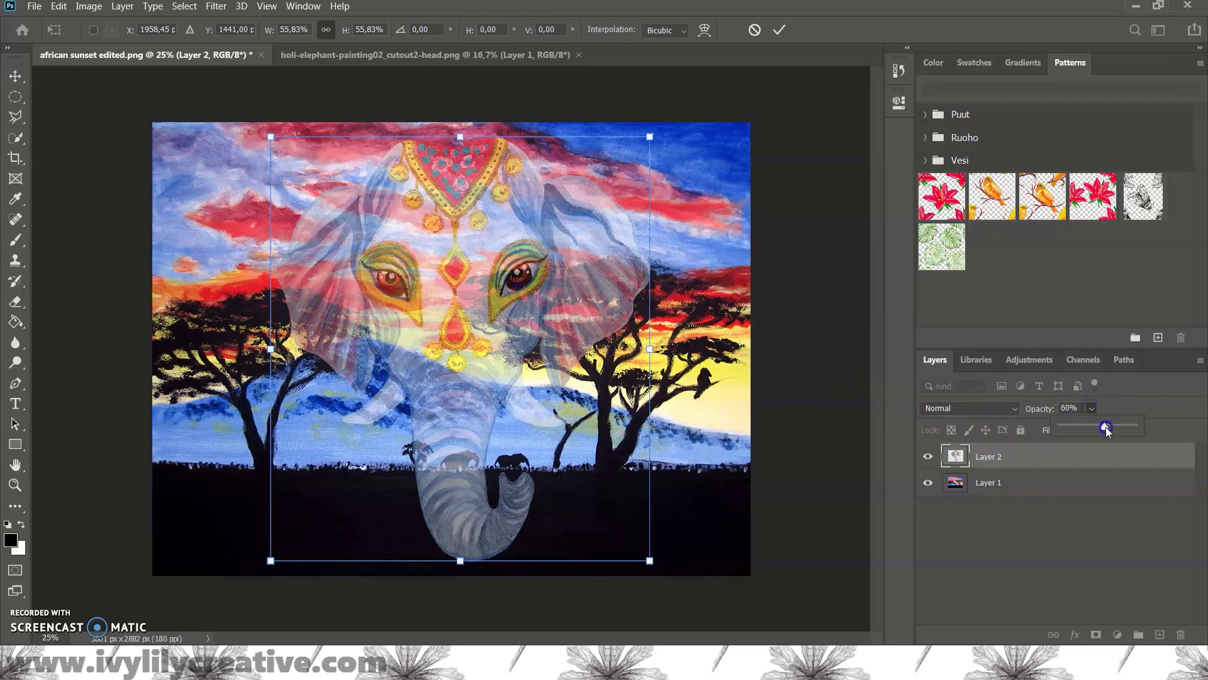
drag(1110, 428, 1178, 438)
Step: Duplicate the sunset painting layer as Layer 1 copy
click(1019, 482)
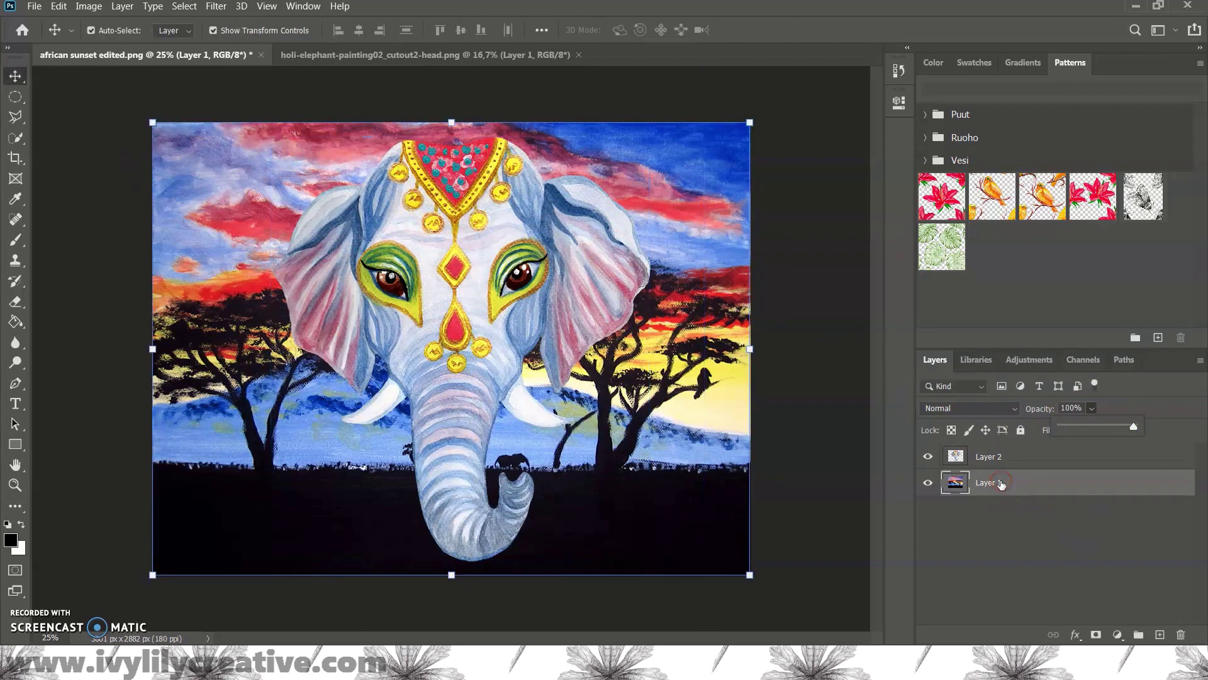
right_click(1000, 482)
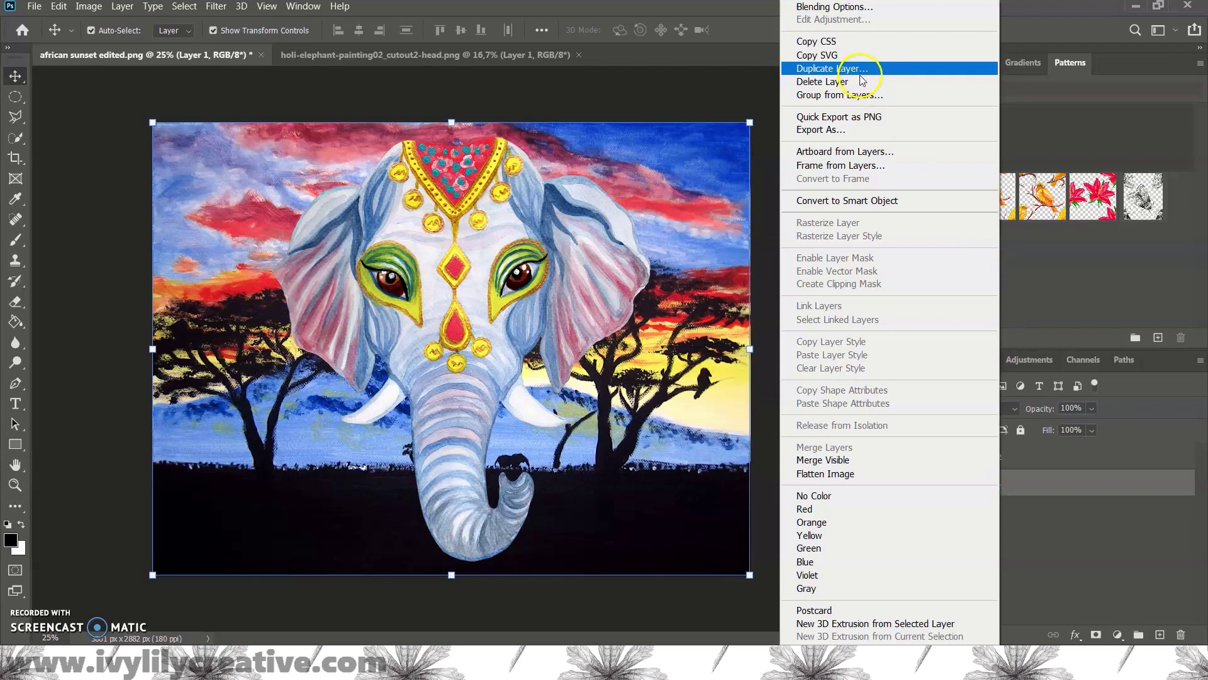
click(862, 74)
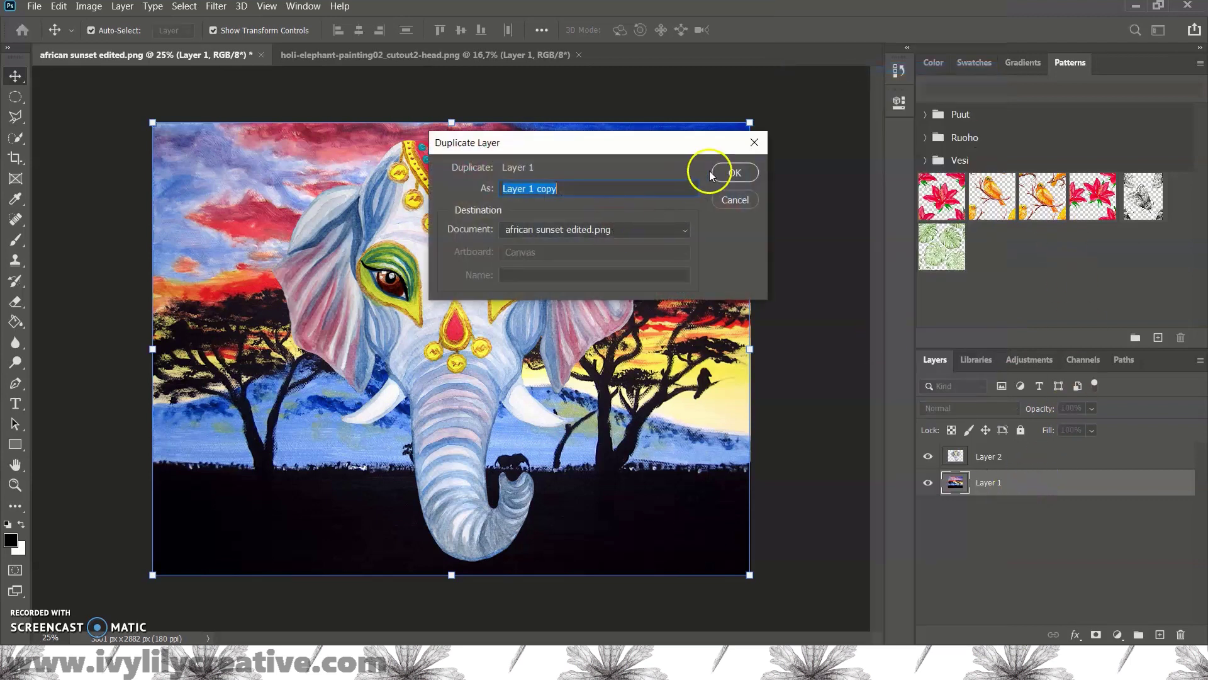
click(733, 173)
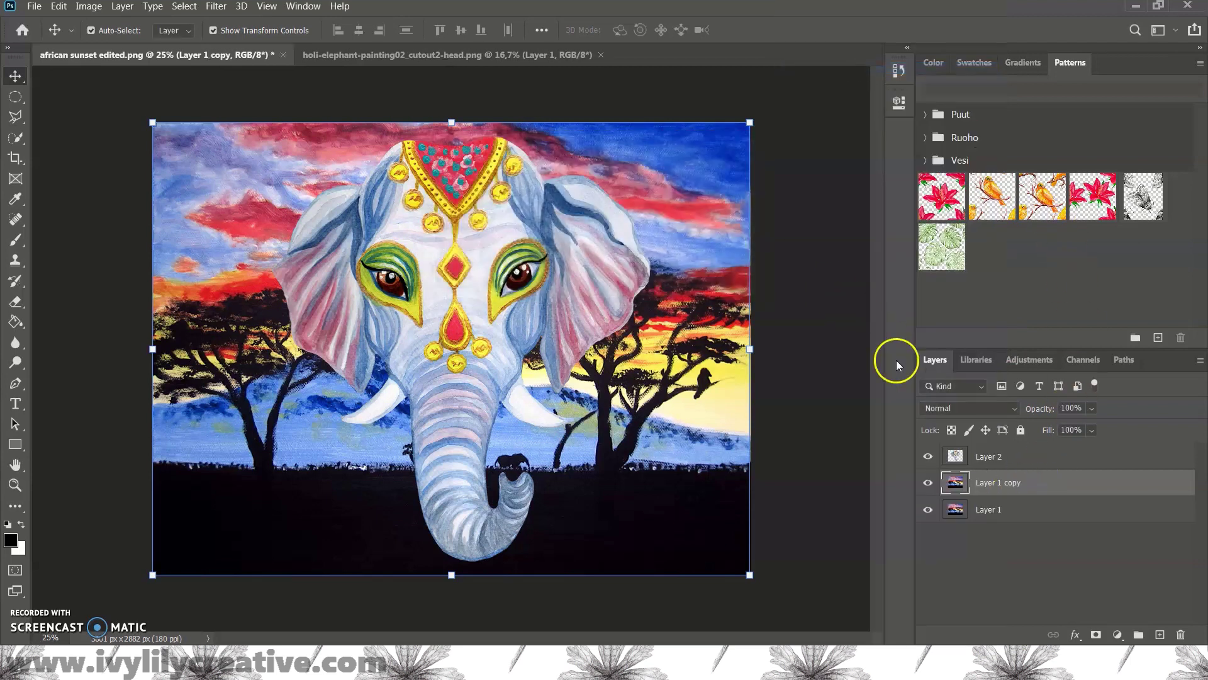
Step: Magic-wand the area around the elephant, delete it from Layer 1 copy, and hide the elephant layer
click(1017, 461)
right_click(16, 137)
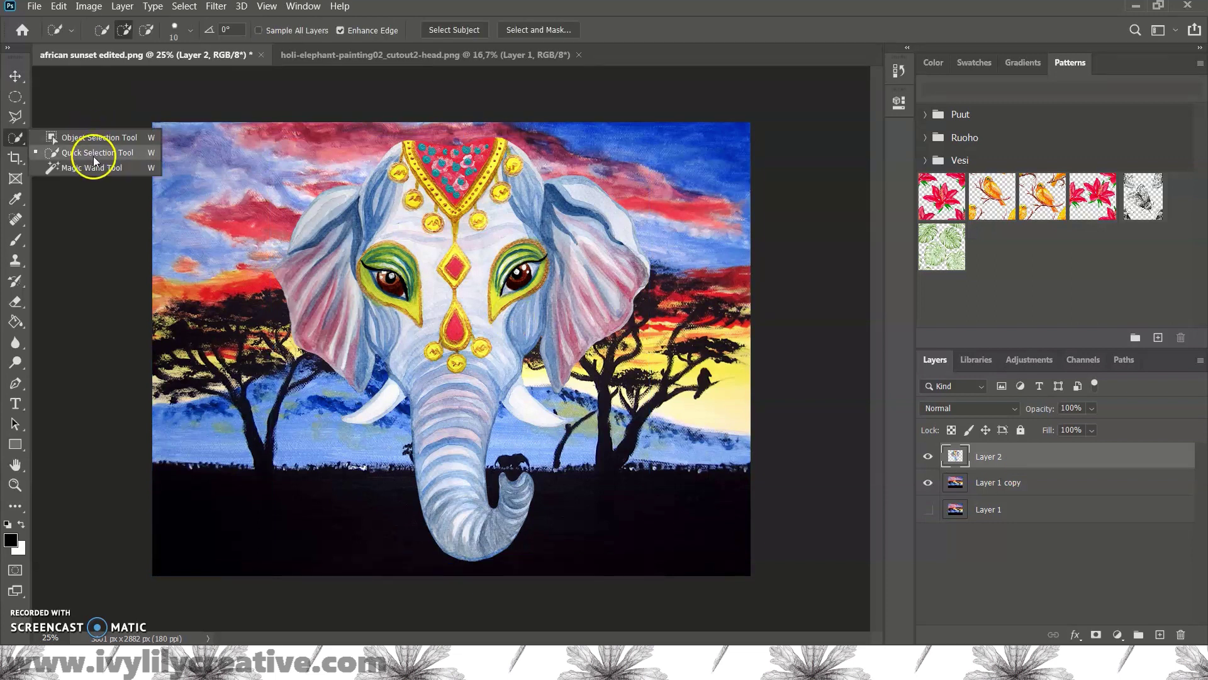
click(88, 163)
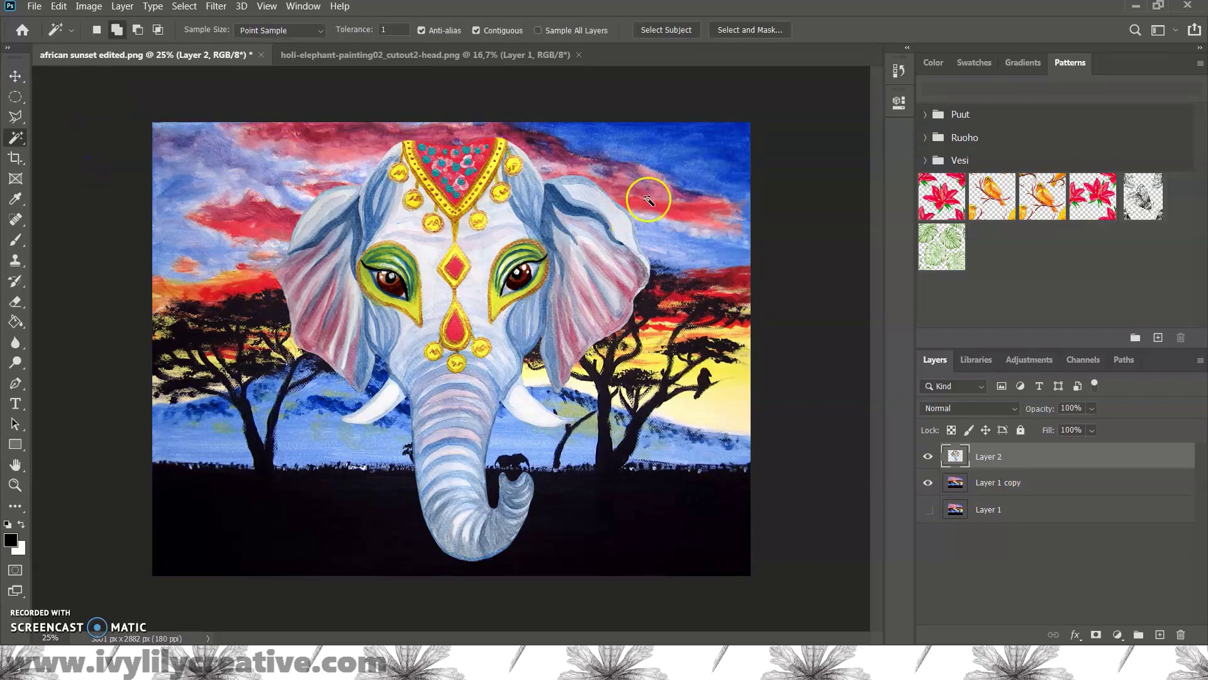
click(570, 165)
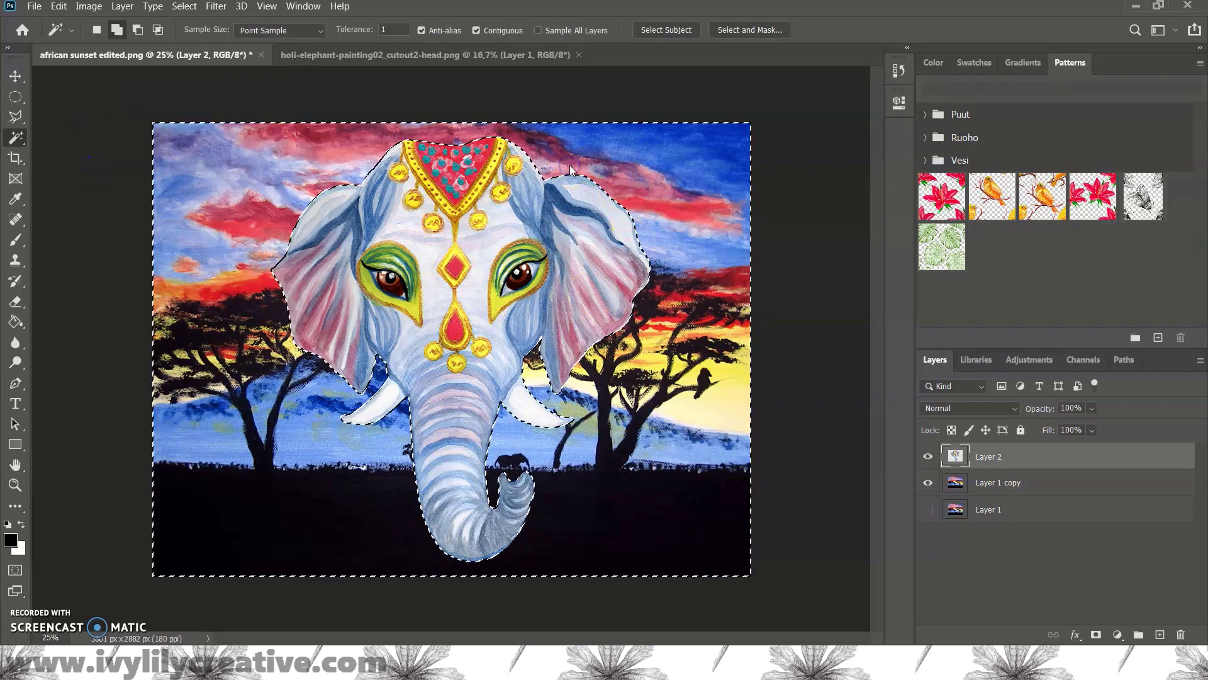
click(1004, 483)
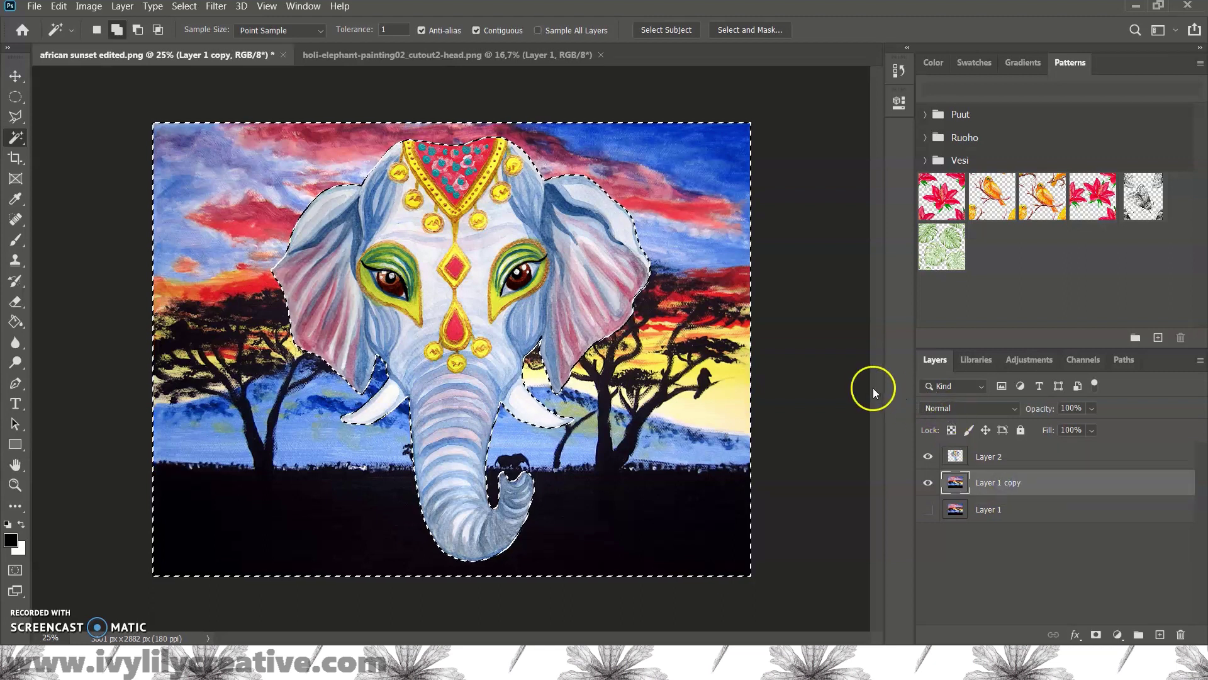
key(Delete)
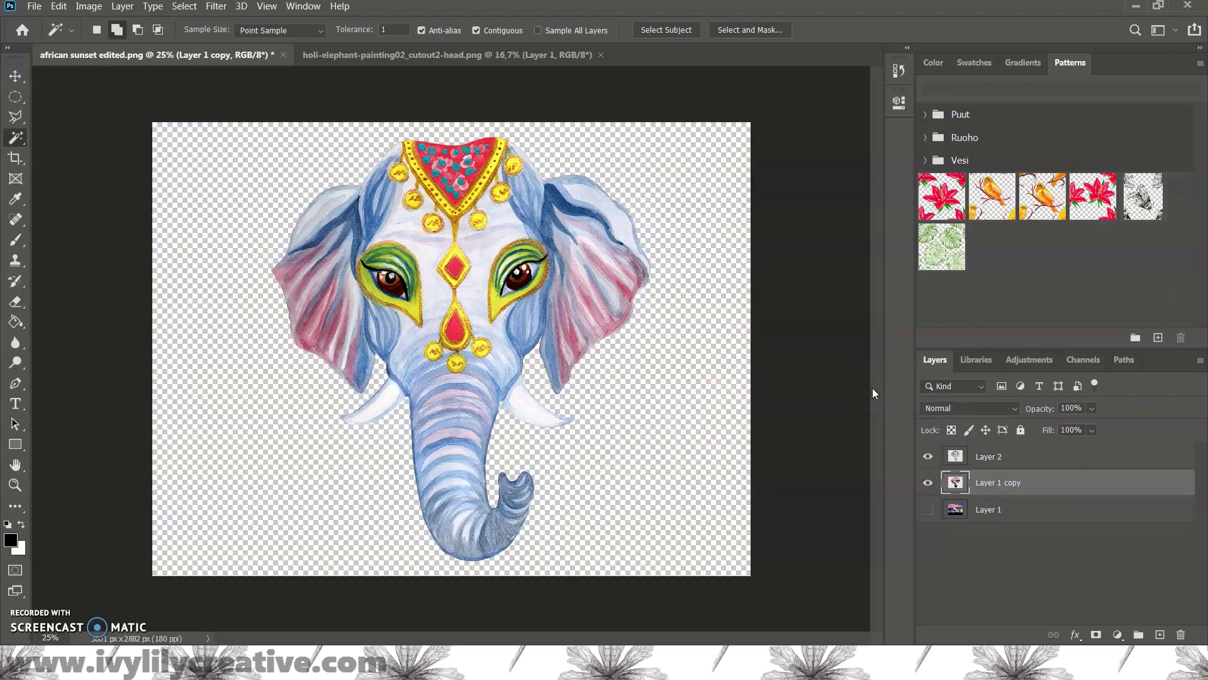
click(928, 456)
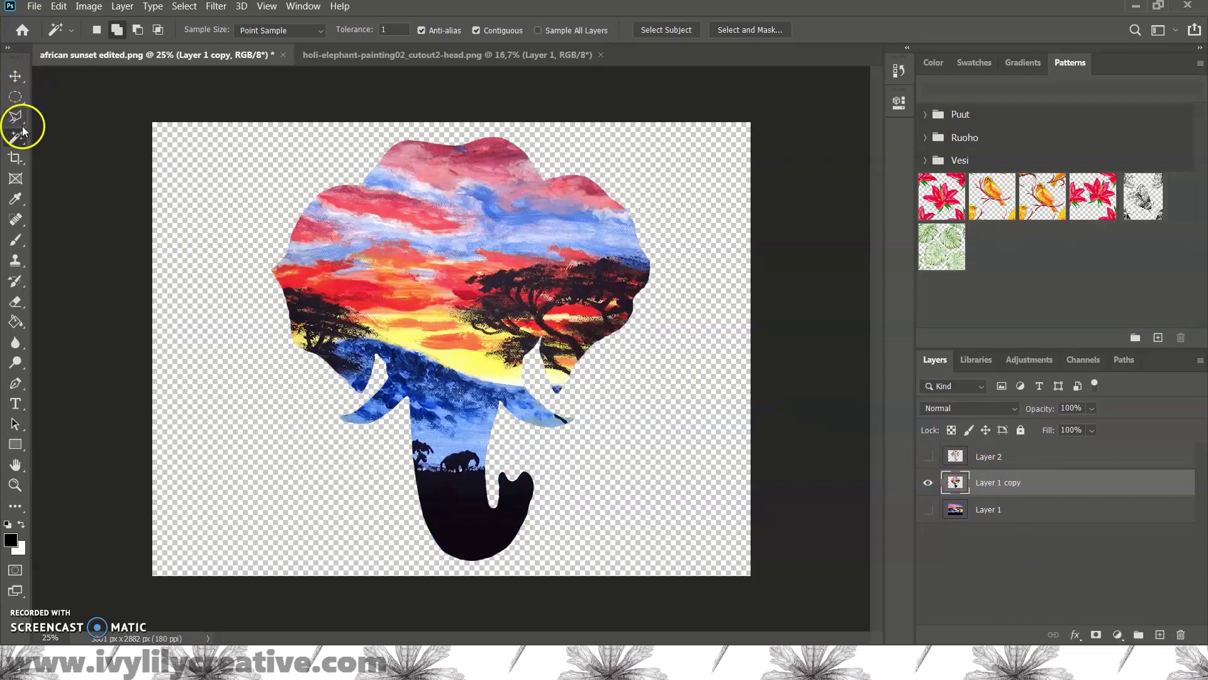
Step: Crop empty space from the left and right sides of the canvas
click(16, 159)
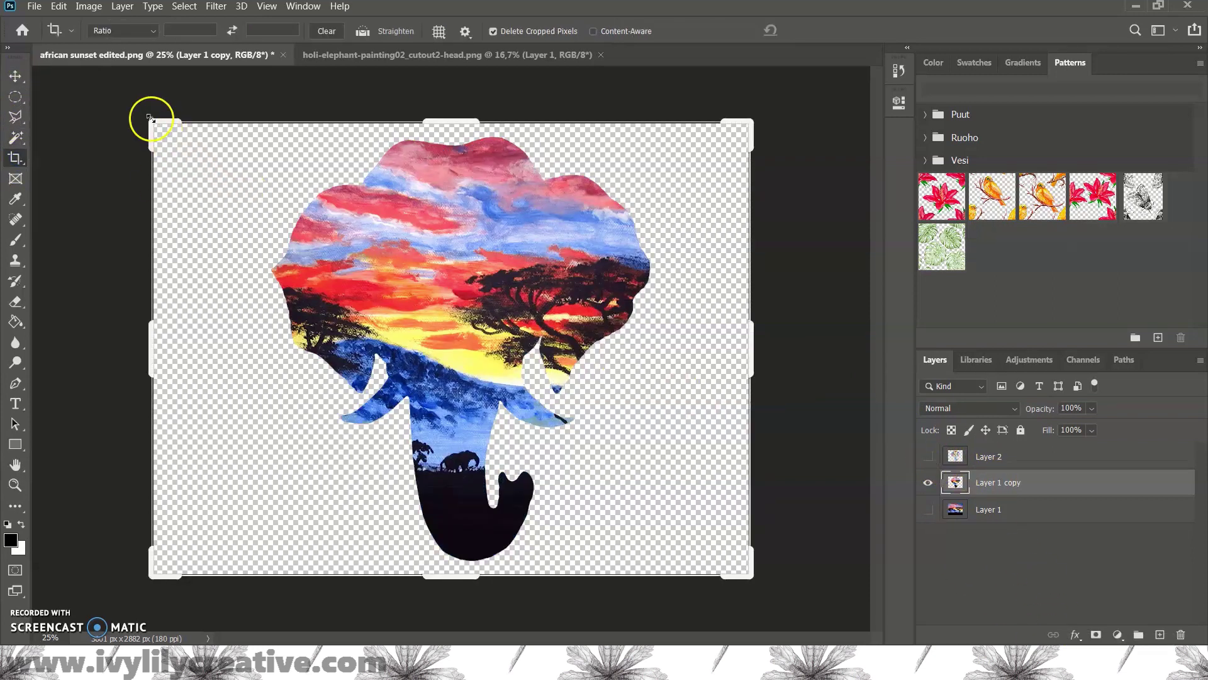
drag(151, 118, 196, 122)
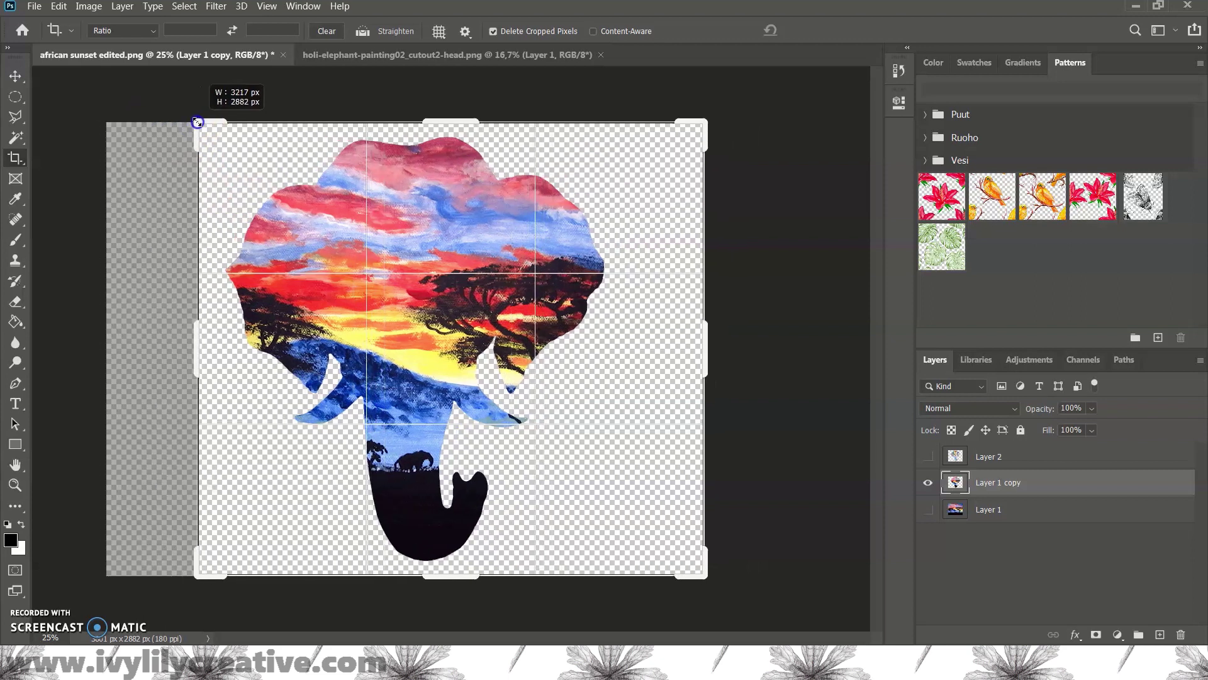
drag(711, 343, 679, 346)
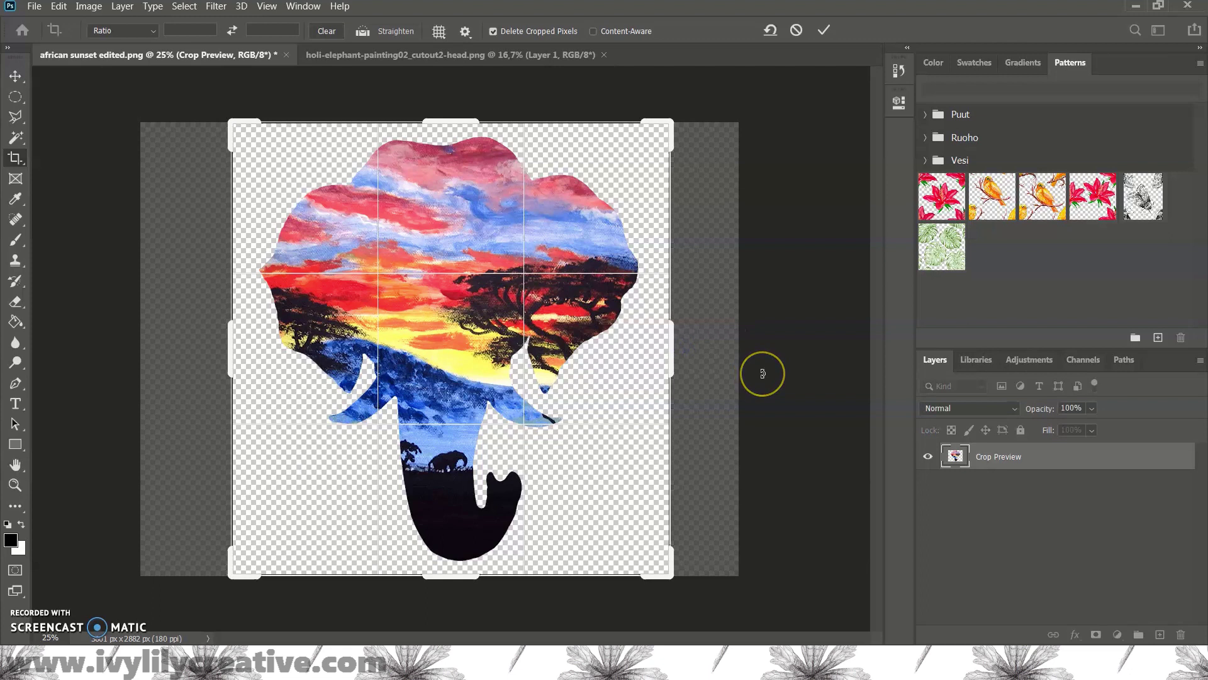
key(Return)
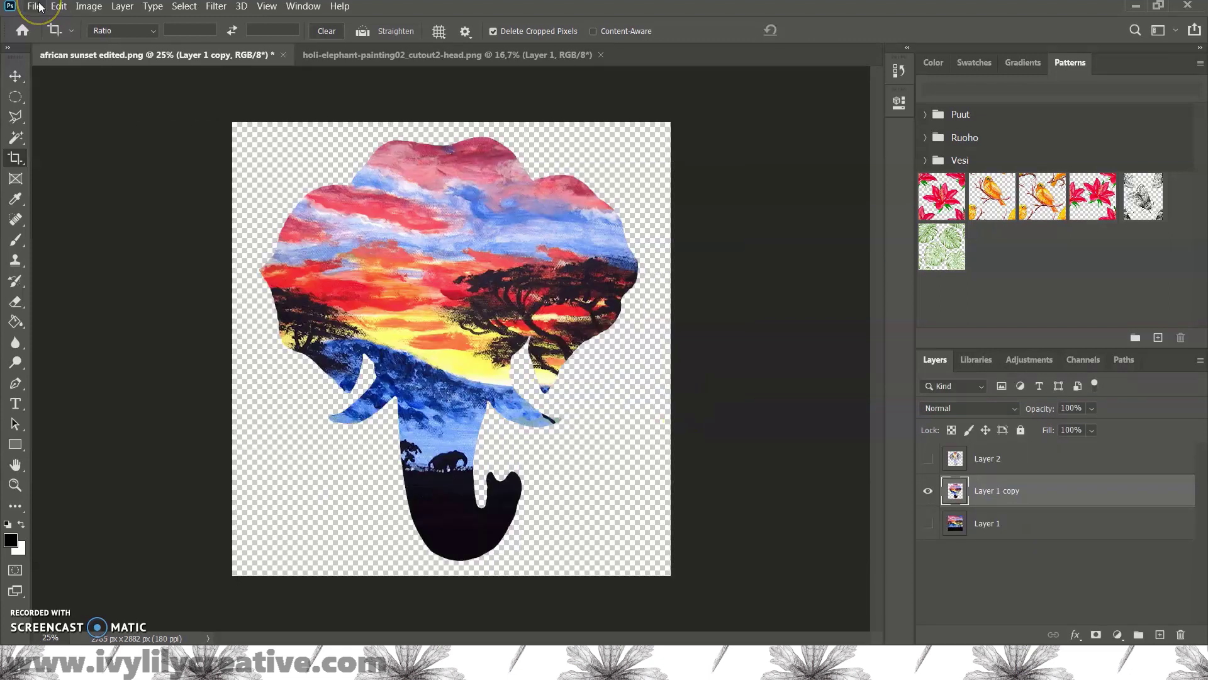
Step: Save the image as the PNG 'african sunset elephant head shape'
click(35, 6)
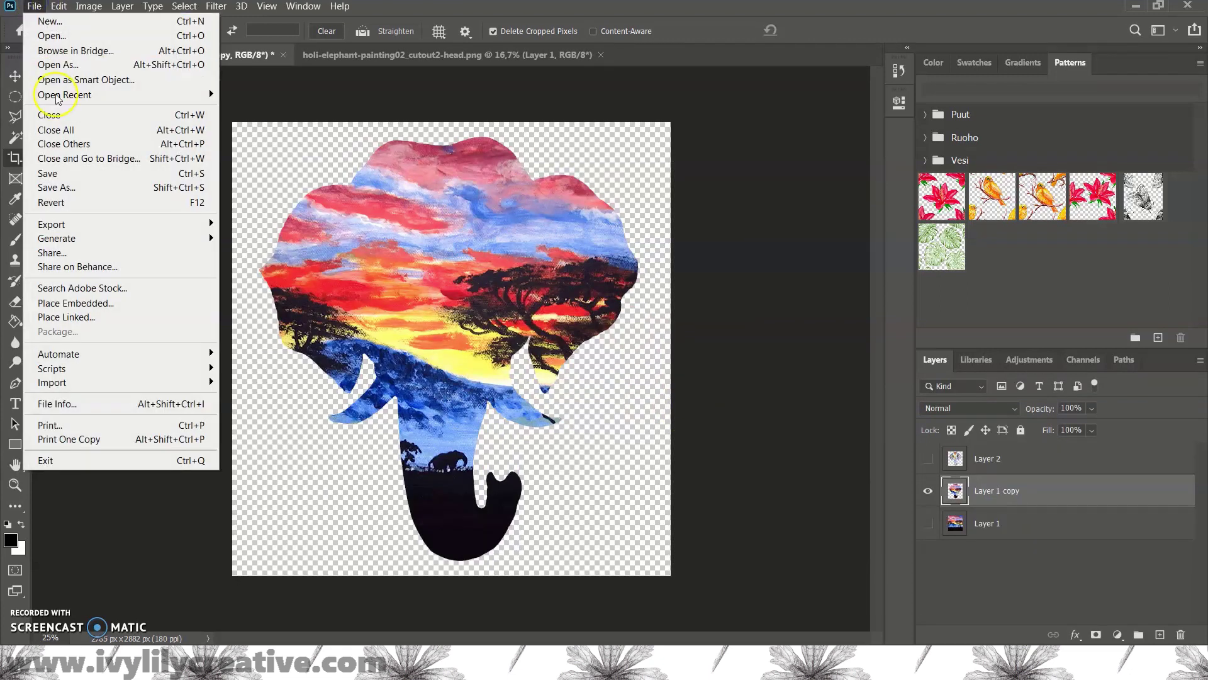
click(263, 270)
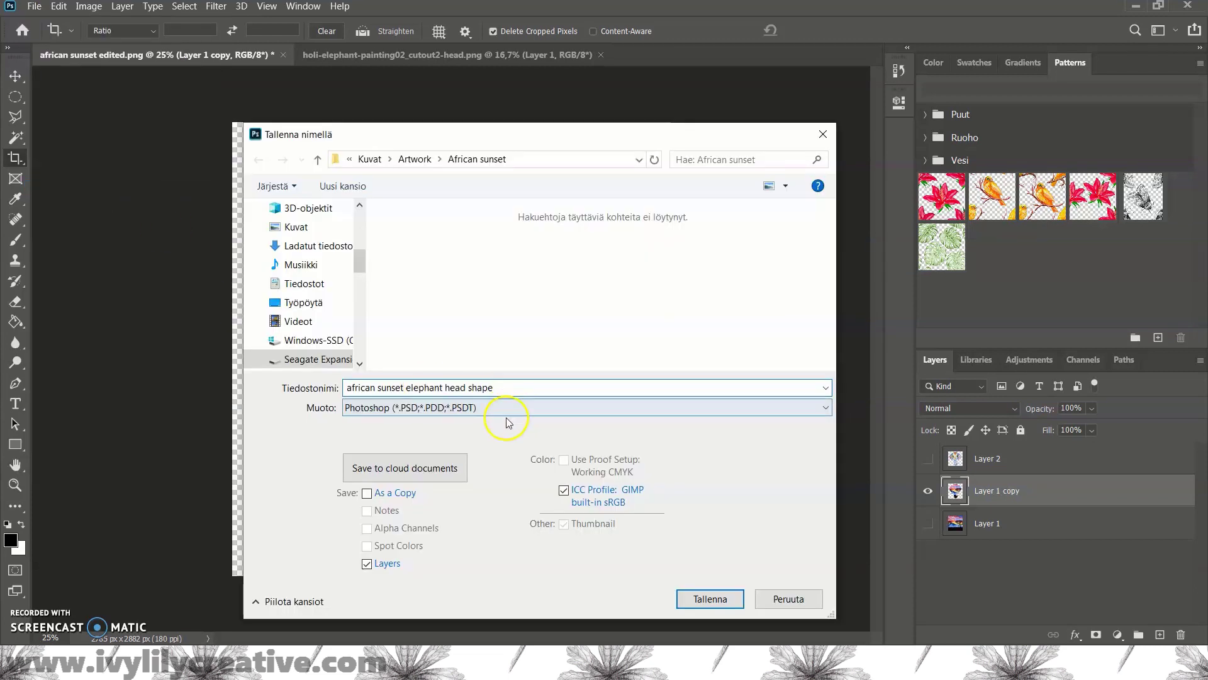
click(493, 406)
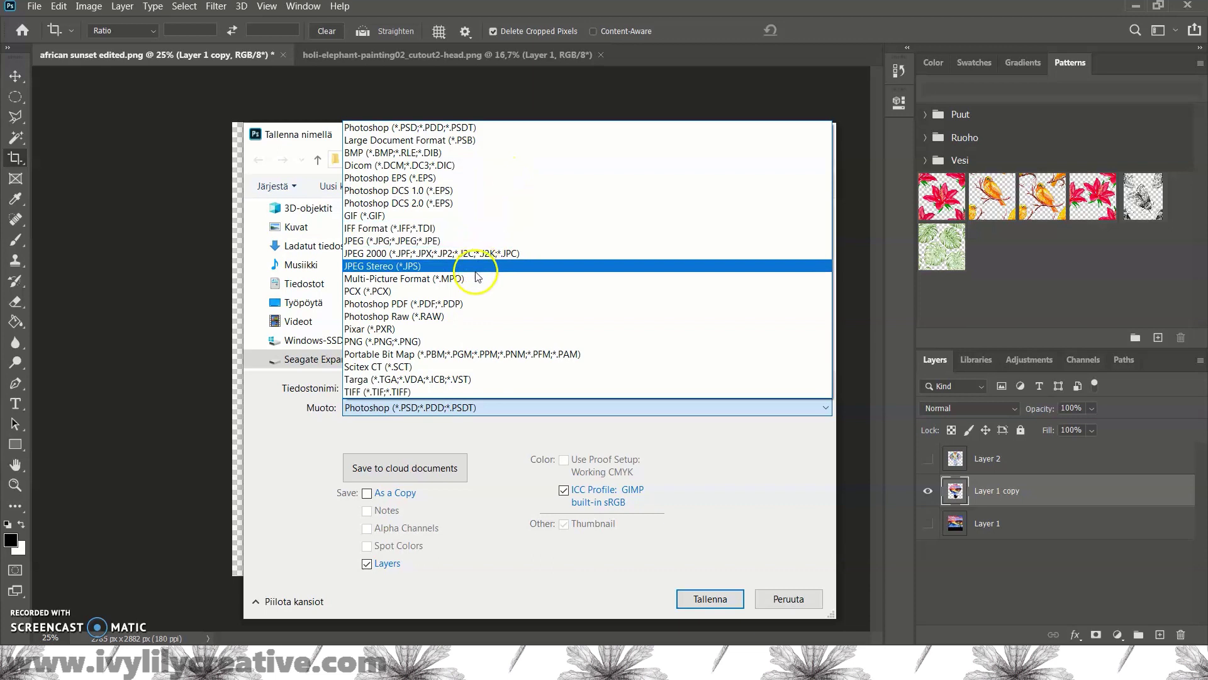
click(463, 341)
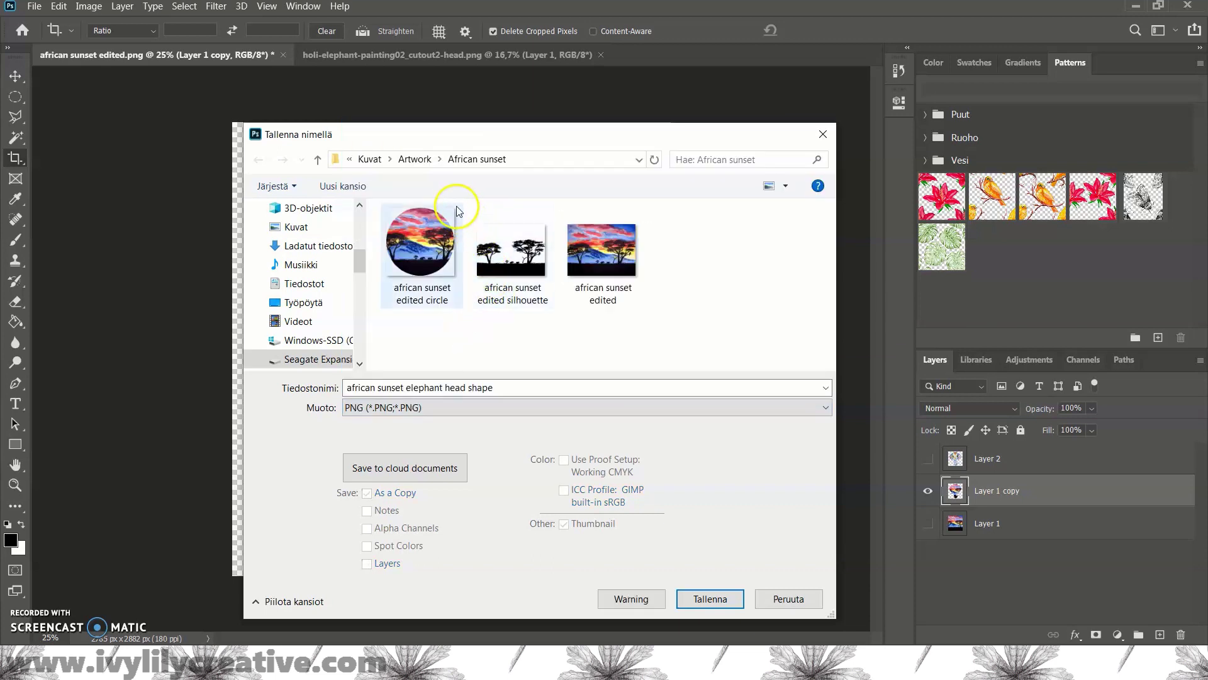
click(718, 597)
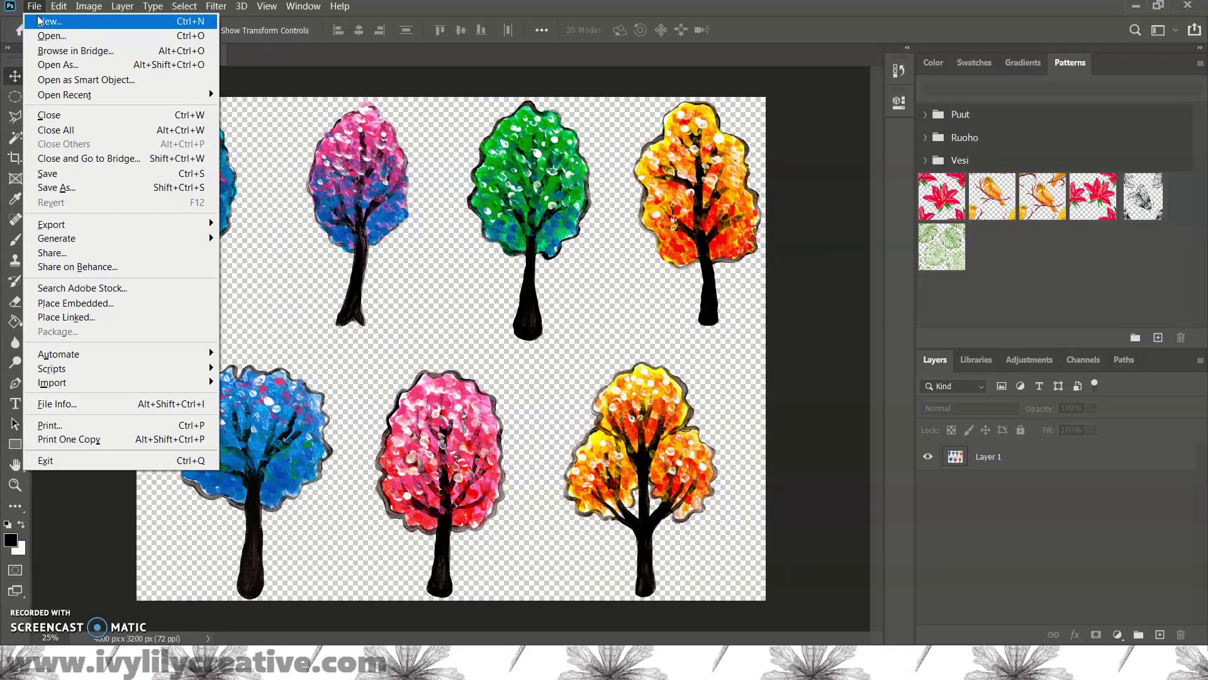
Step: Start a new document with width and height of 4000 px, then select the resolution value
click(39, 21)
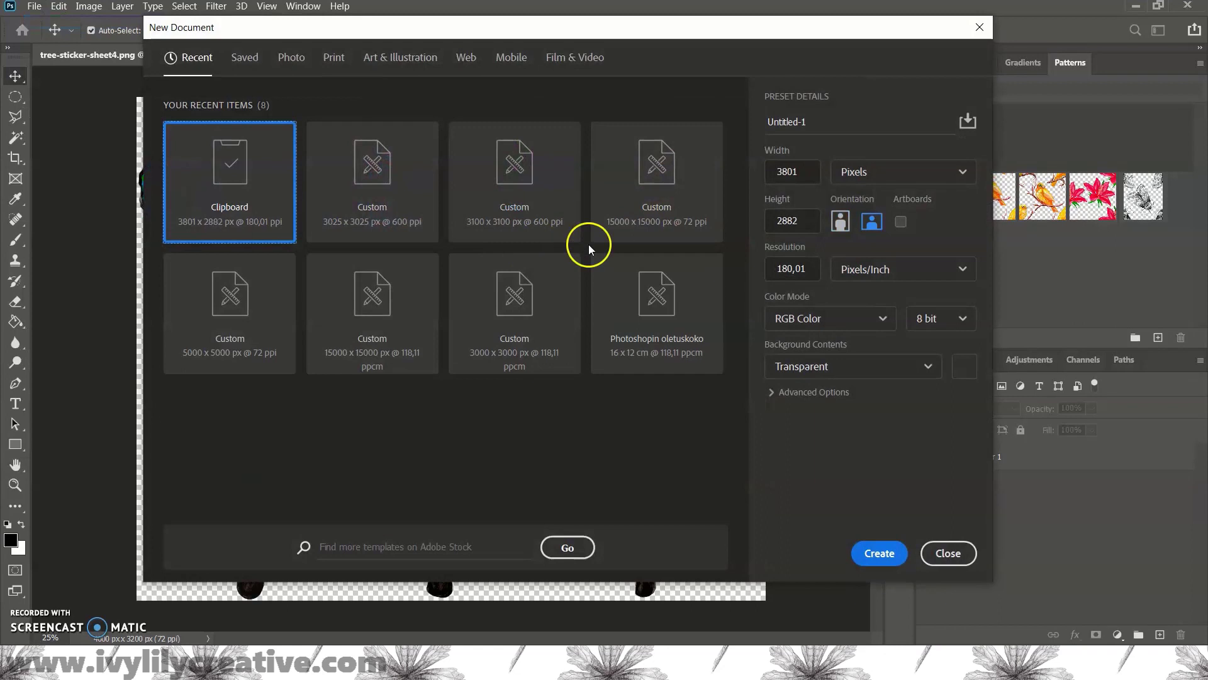
double_click(767, 170)
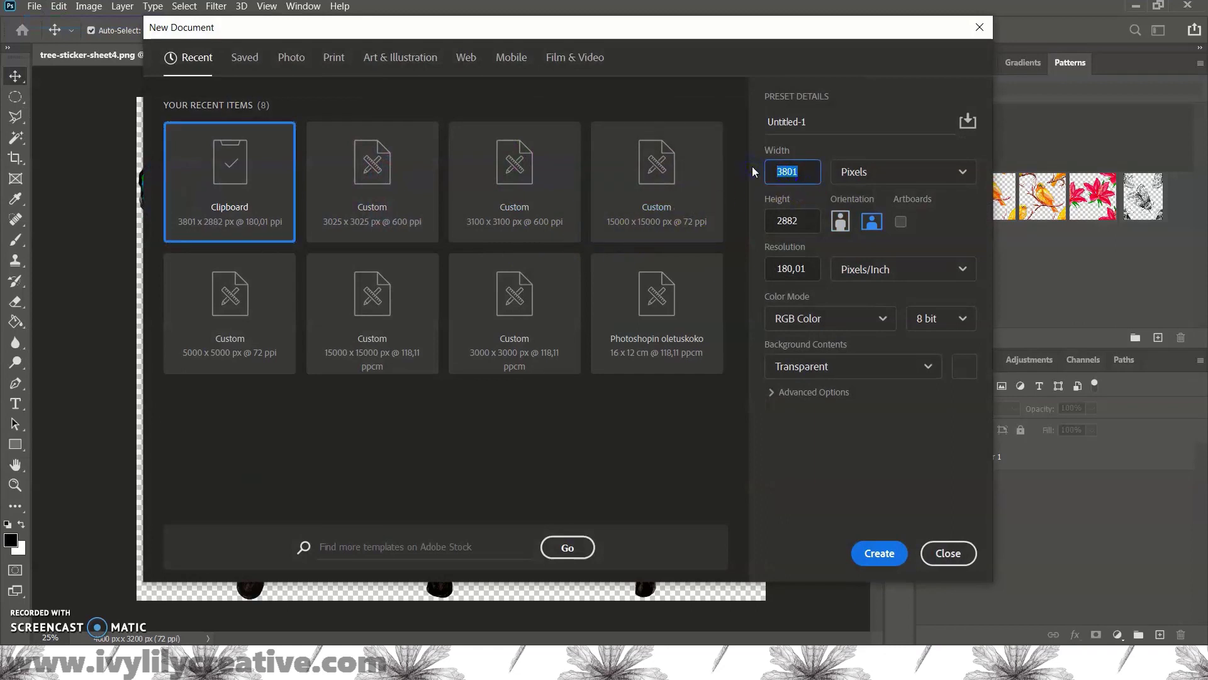
text(4000)
double_click(767, 221)
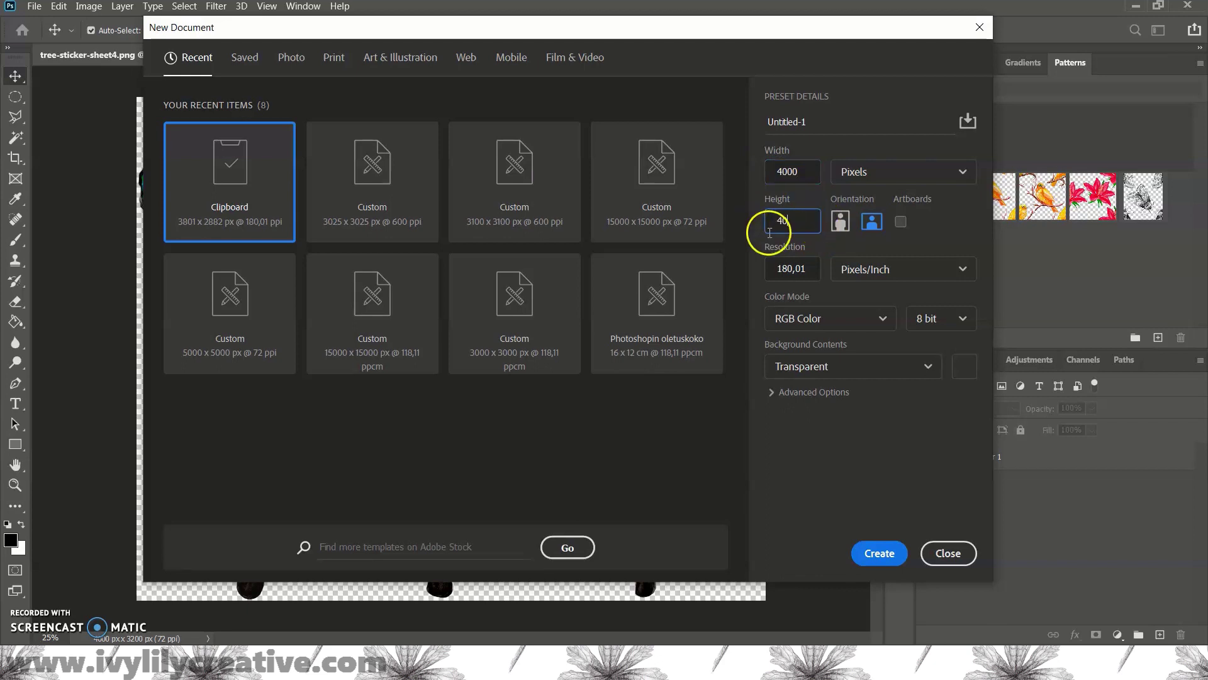
text(00)
double_click(759, 270)
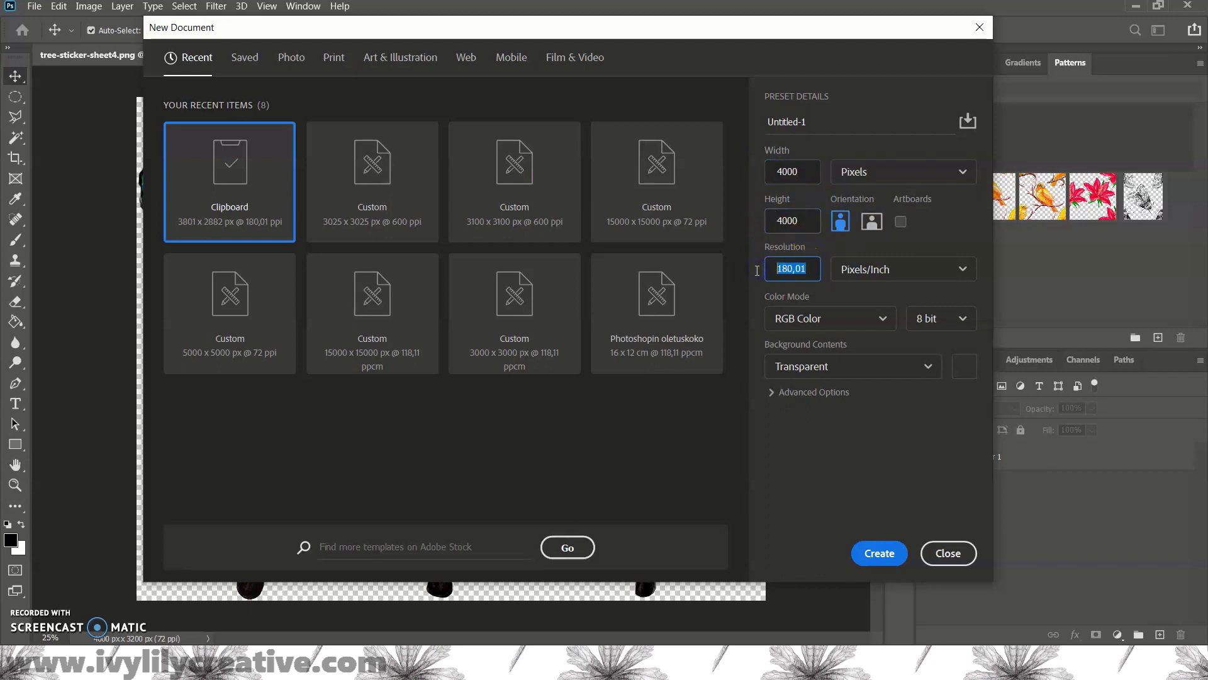
text(600)
Step: Create the document, then drag the tree layer from tree-sticker-sheet4 onto the new canvas
click(896, 558)
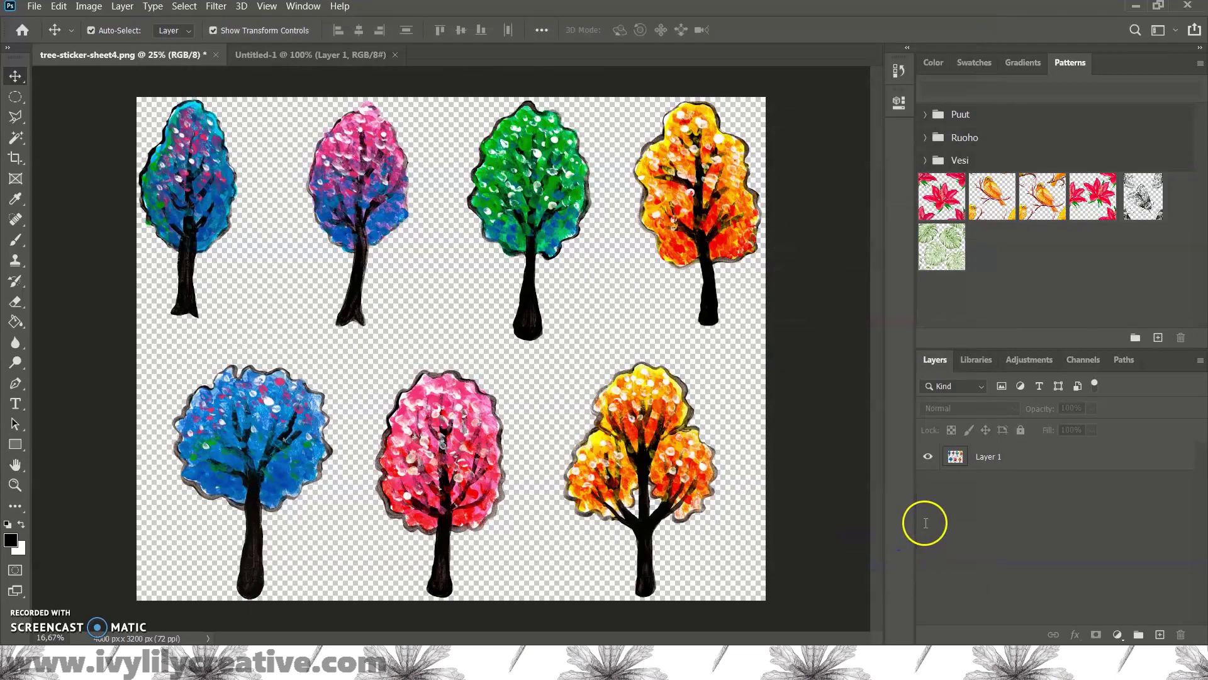
click(171, 56)
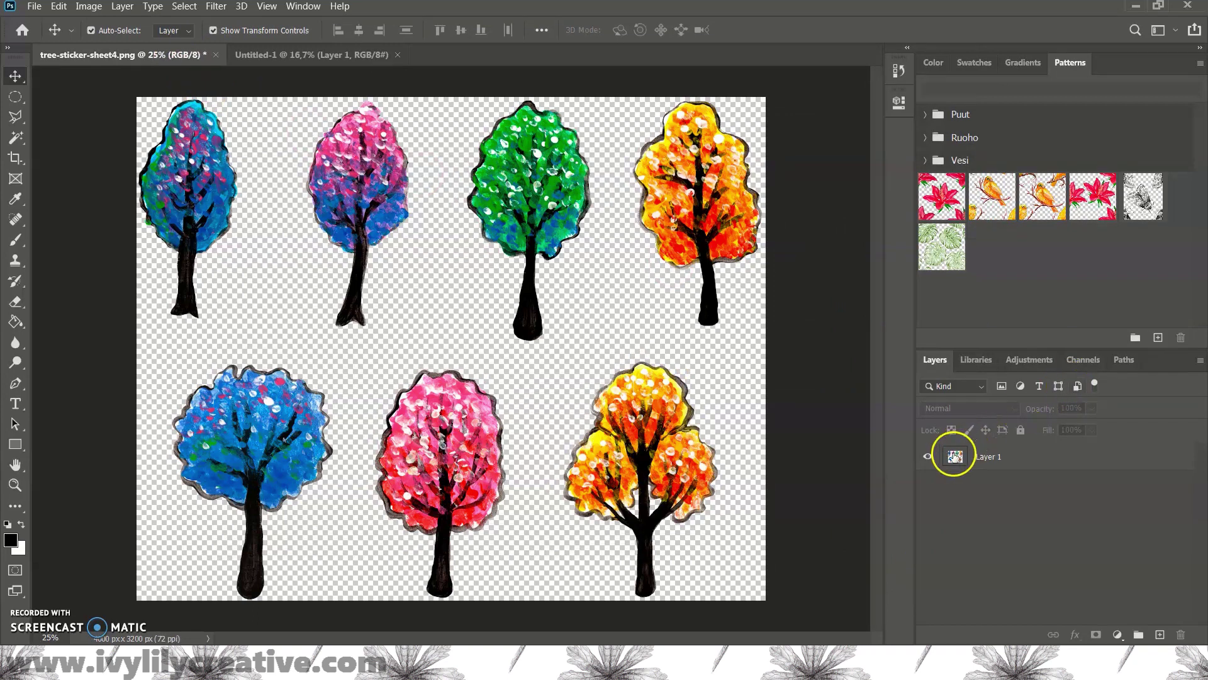
mouse_move(955, 456)
mouse_down()
mouse_move(325, 60)
mouse_move(628, 344)
mouse_up()
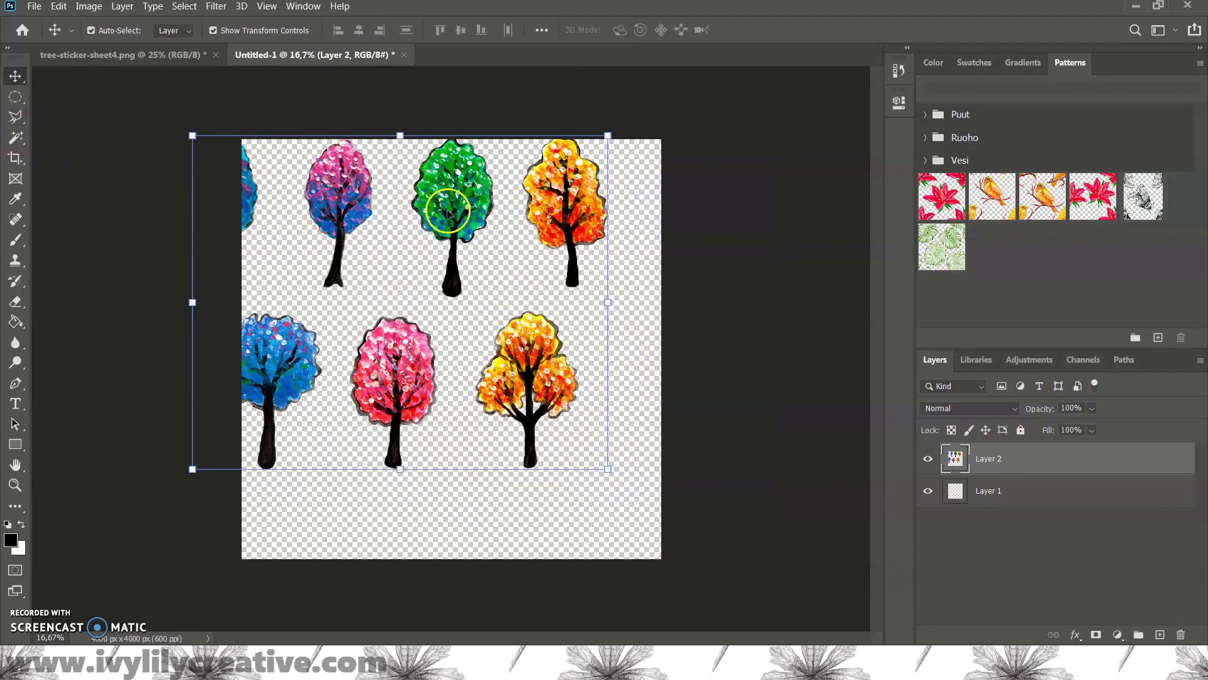
drag(450, 213, 504, 280)
key(z)
click(503, 280)
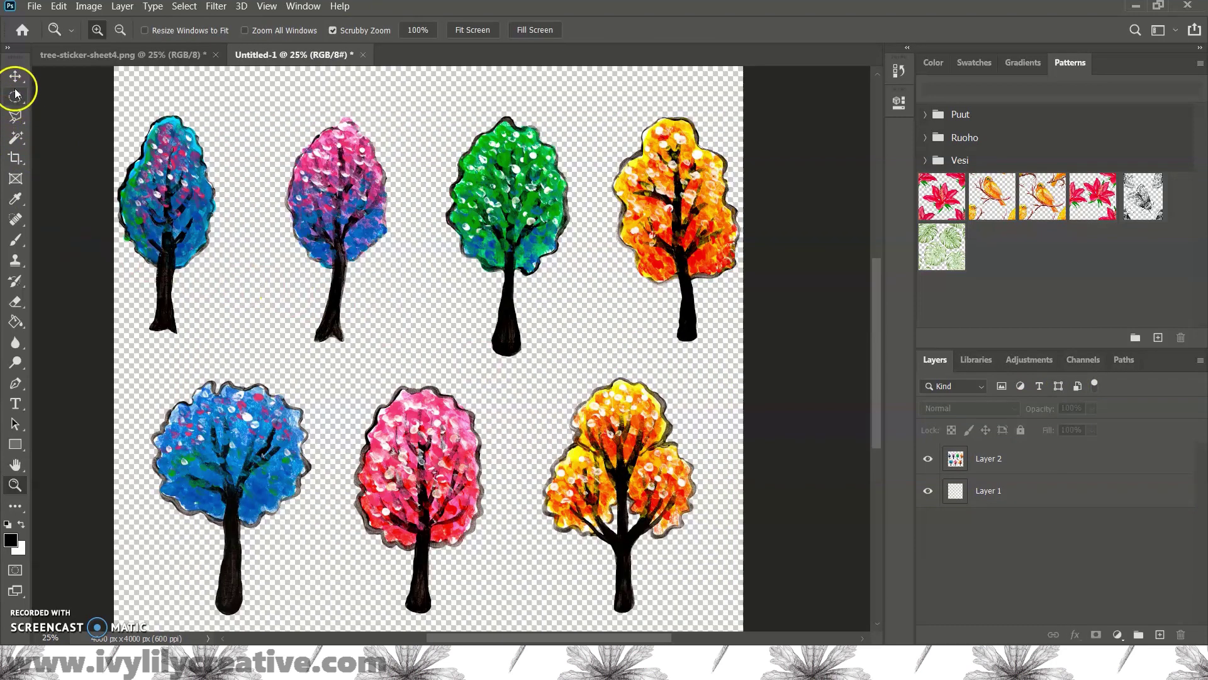
Step: Cut the first blue tree onto its own layer using a rectangular selection
click(17, 98)
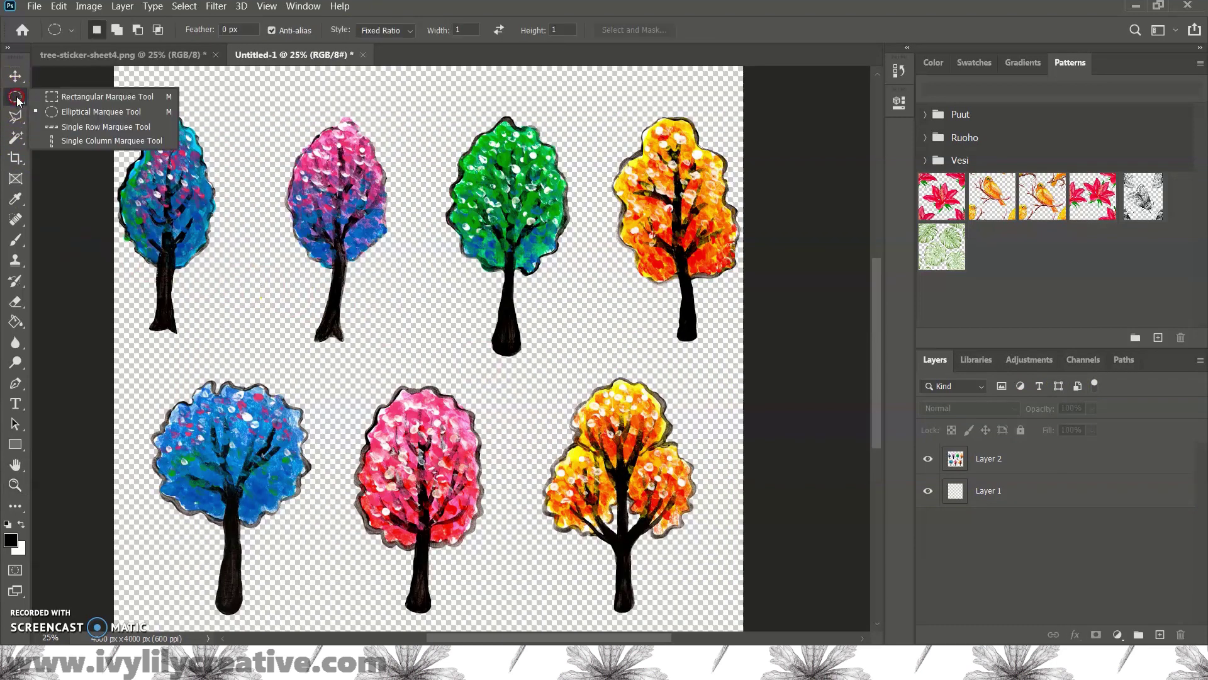
click(107, 96)
mouse_move(110, 97)
mouse_down()
mouse_move(232, 305)
mouse_move(229, 355)
mouse_up()
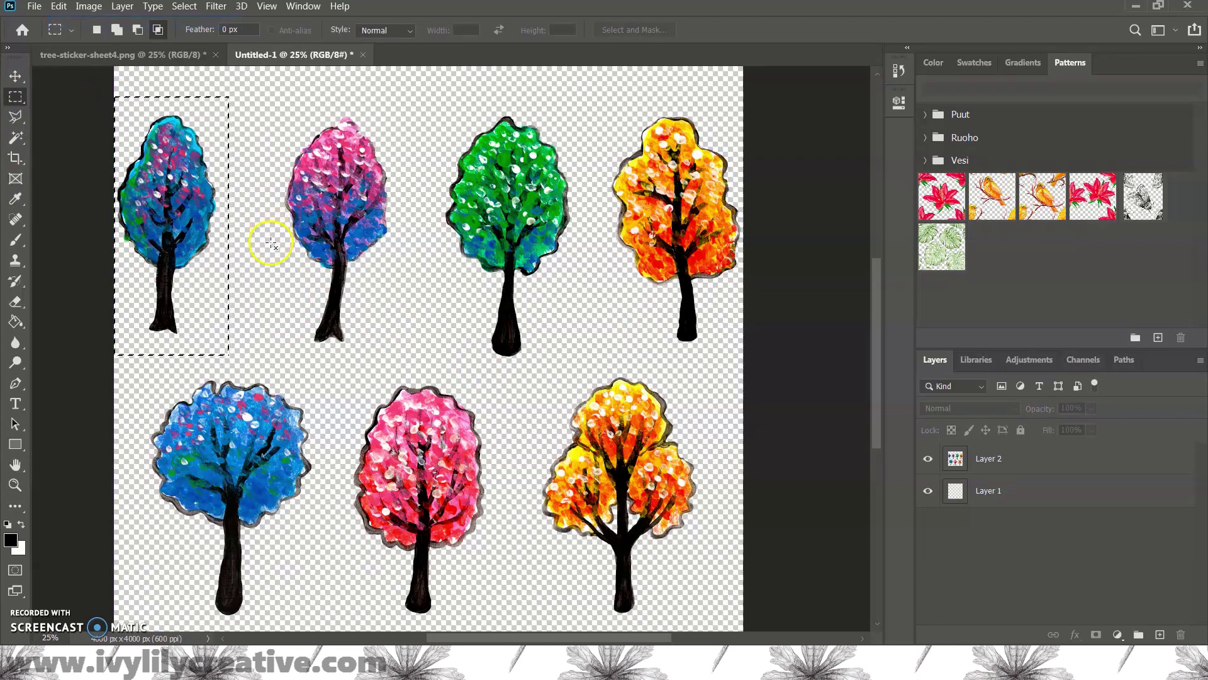
click(964, 459)
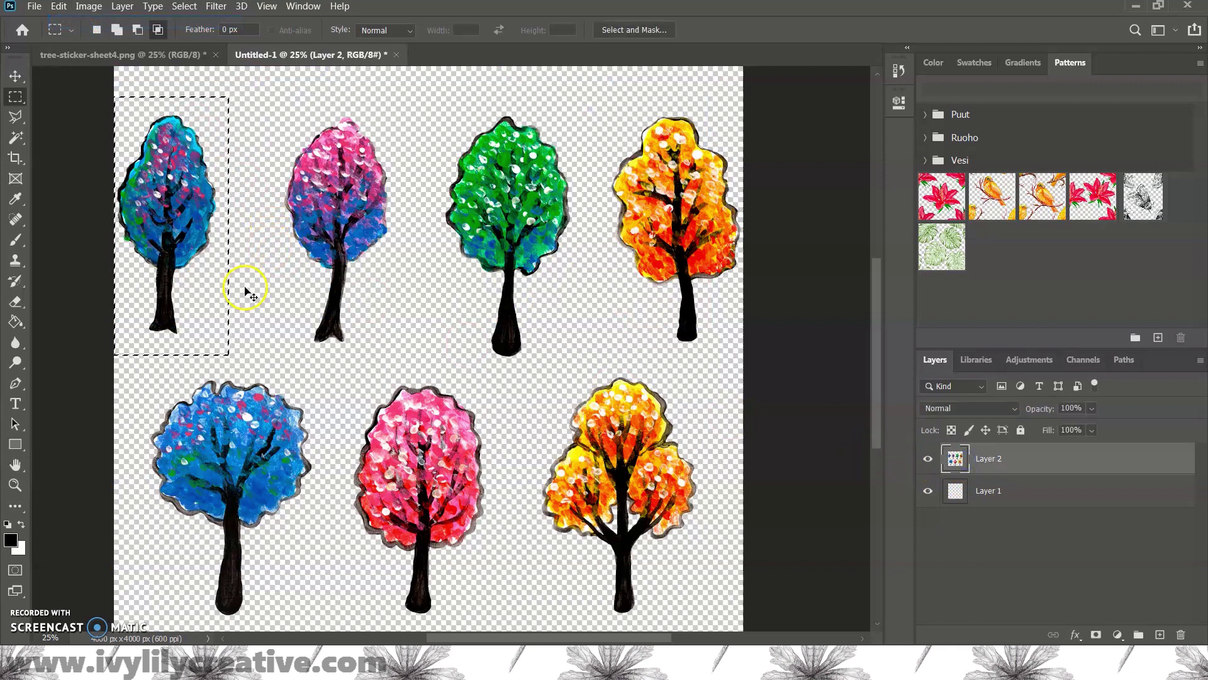
key(ctrl+x)
key(ctrl+v)
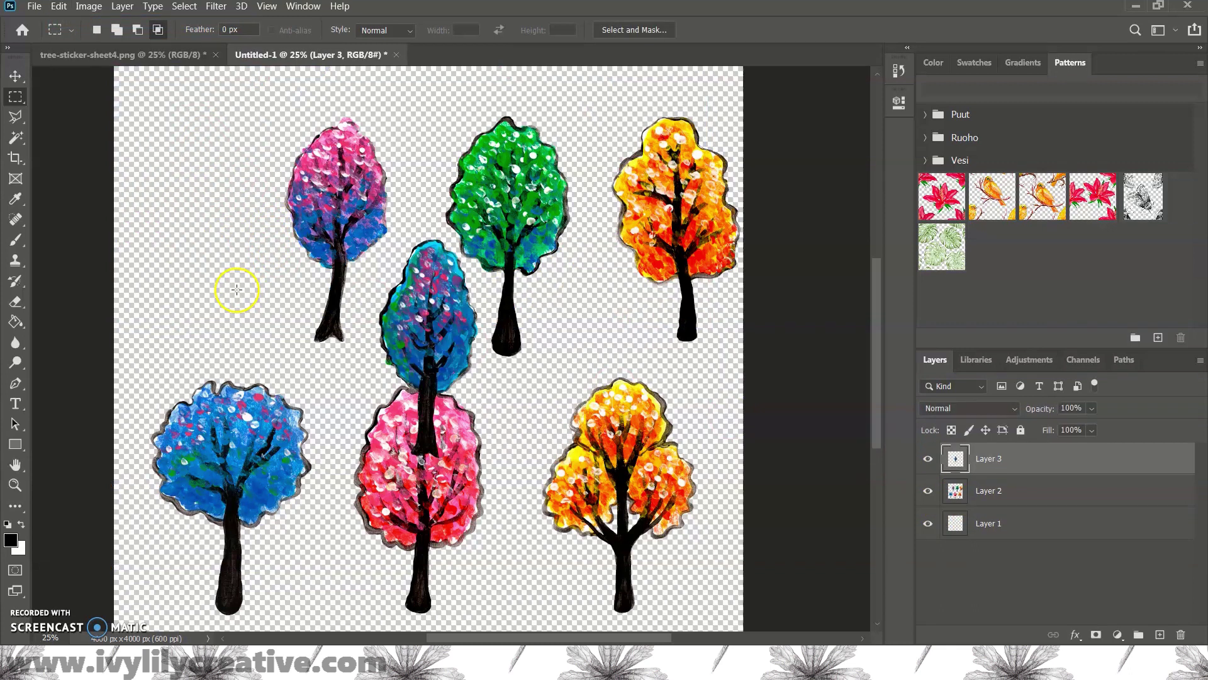
Step: Raise the pink tree higher and paste the orange tree onto its own layer
key(v)
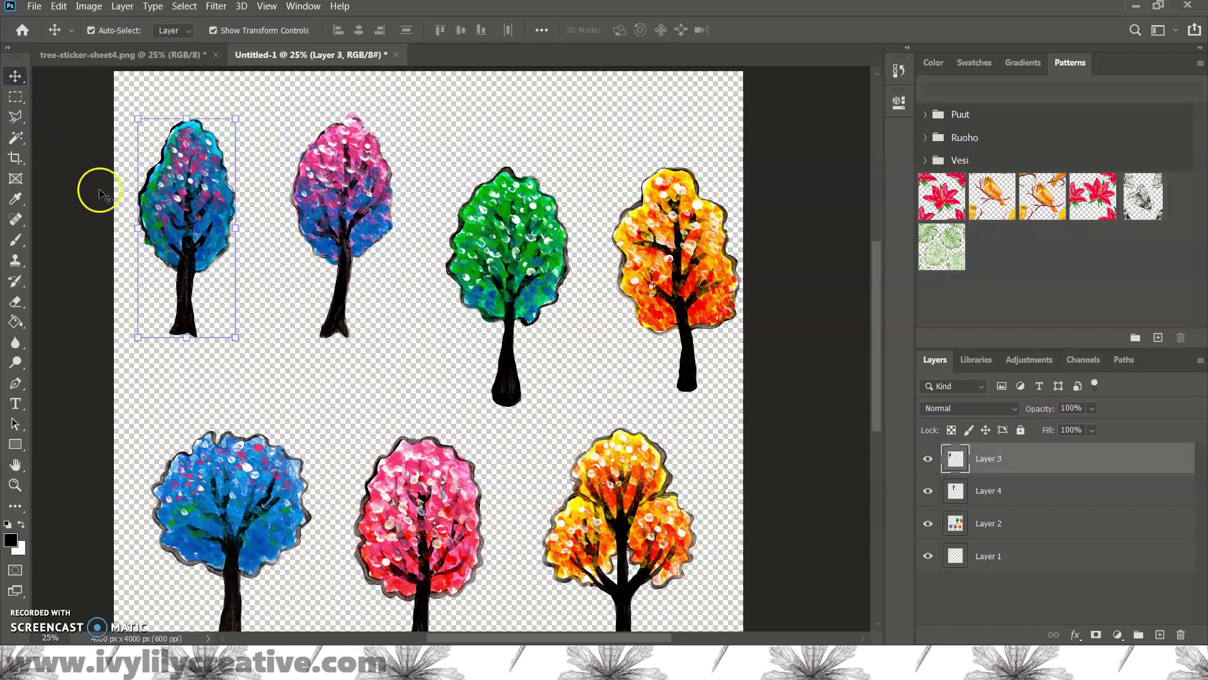
click(1038, 553)
drag(581, 423, 626, 370)
key(ctrl+z)
drag(373, 206, 350, 148)
scroll(364, 323, down, 3)
key(ctrl+v)
Step: Cut the pink tree and a blue tree onto separate layers
click(16, 97)
drag(343, 321, 516, 594)
key(ctrl+x)
key(ctrl+v)
drag(142, 317, 318, 588)
key(ctrl+x)
key(ctrl+v)
Step: Spread the trees evenly, moving the orange tree away from its neighbours
key(v)
drag(453, 283, 217, 409)
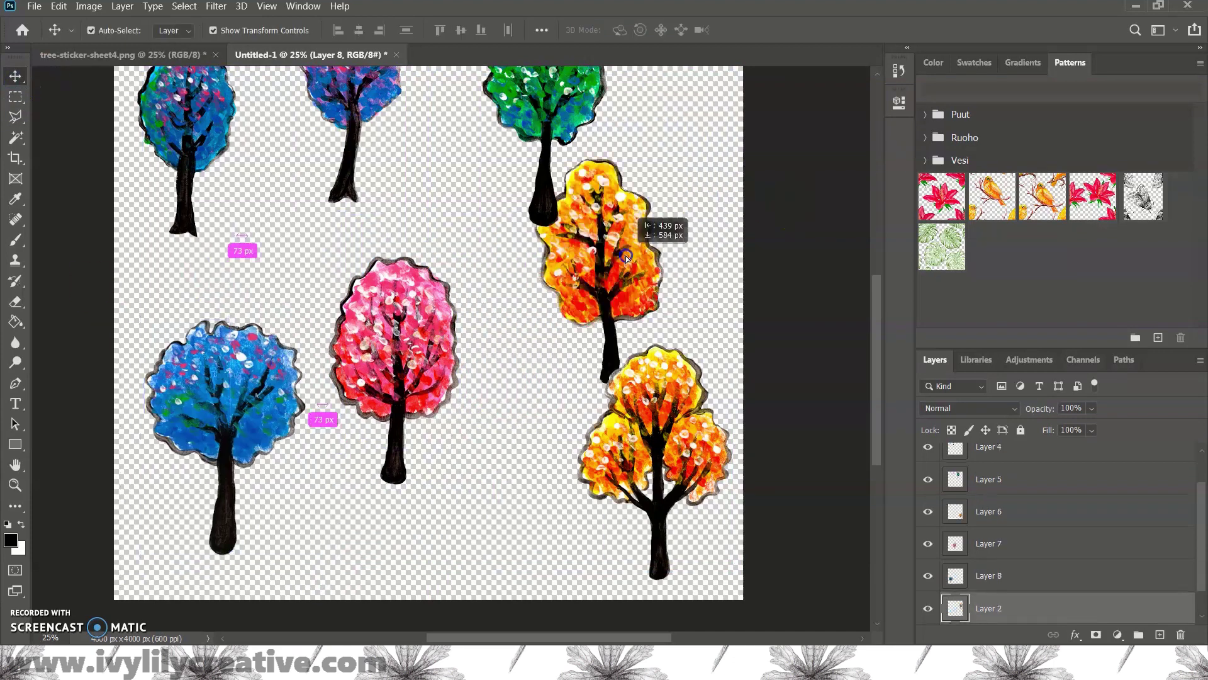
drag(655, 453, 554, 479)
scroll(435, 378, up, 3)
click(210, 246)
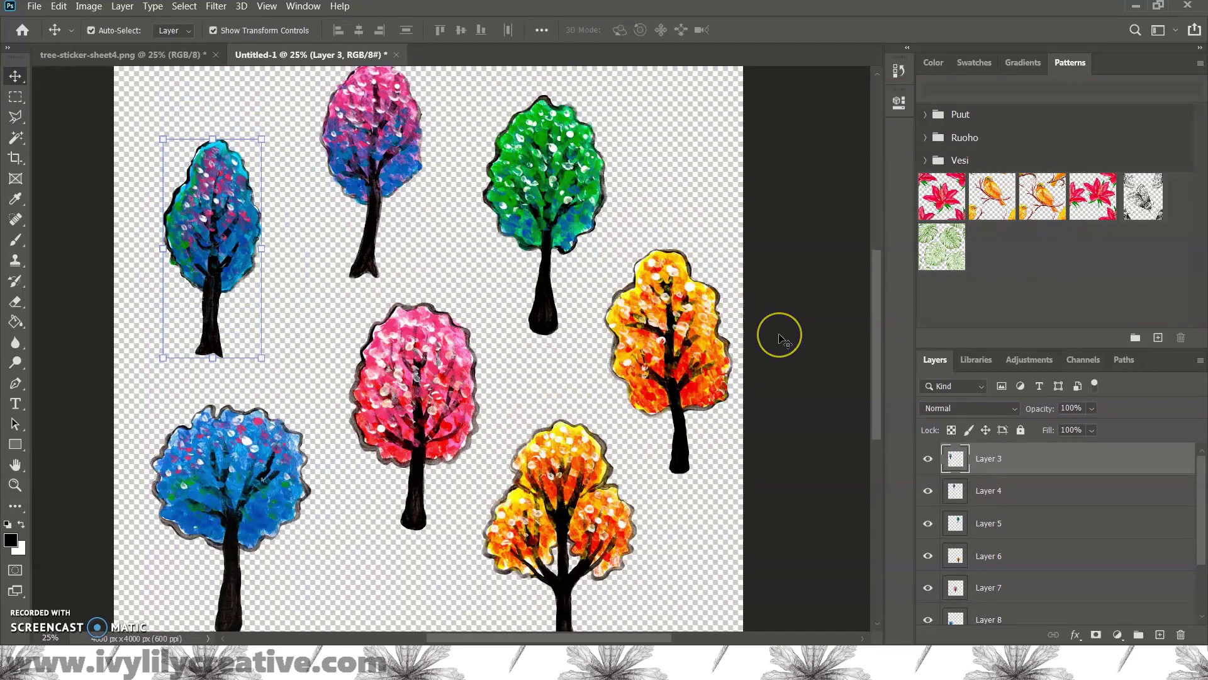